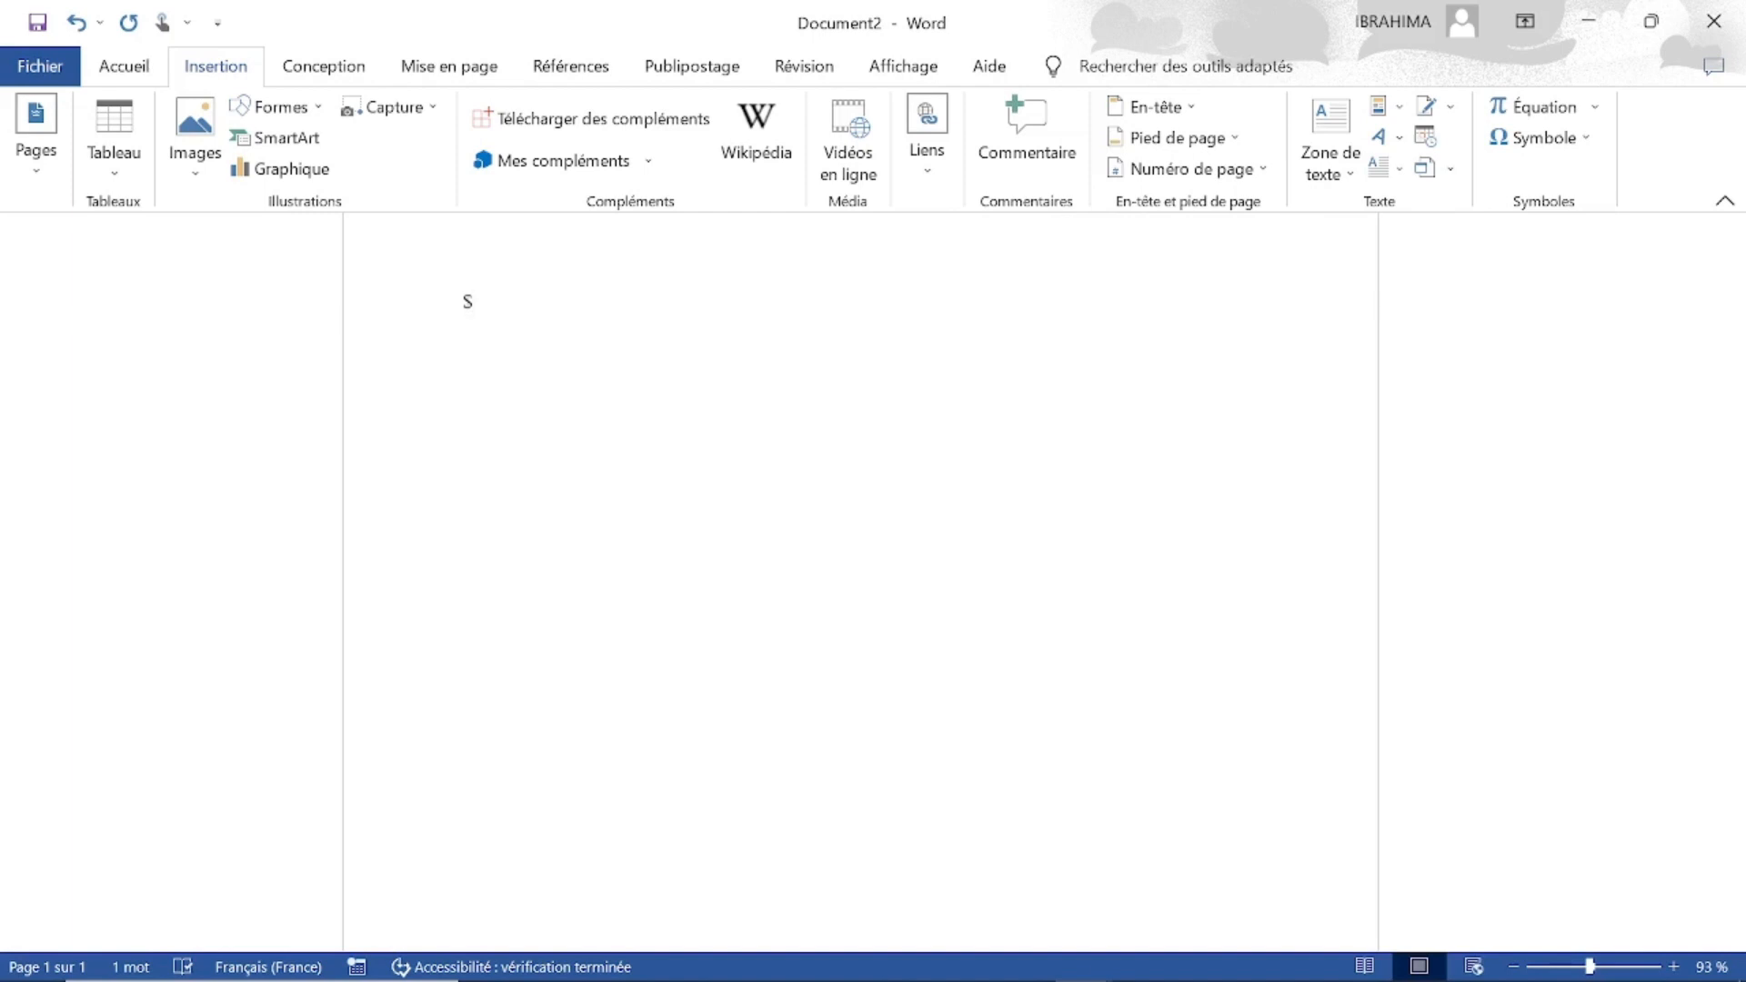
click(128, 77)
click(208, 73)
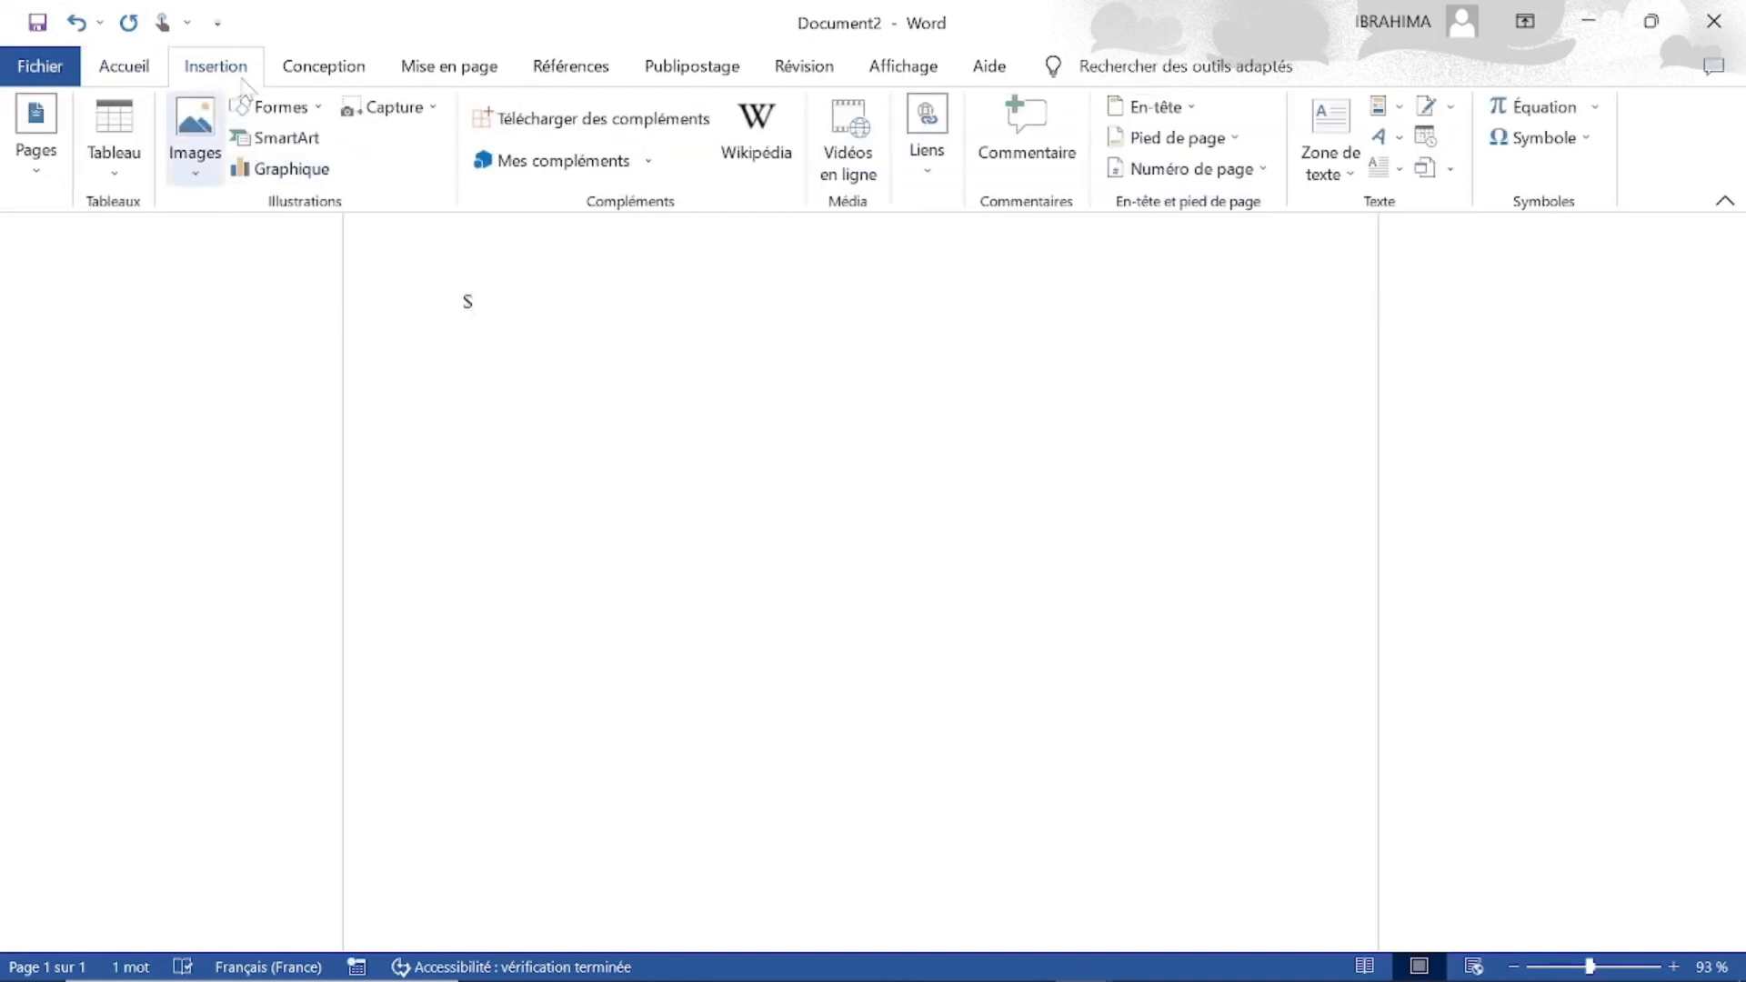
click(292, 109)
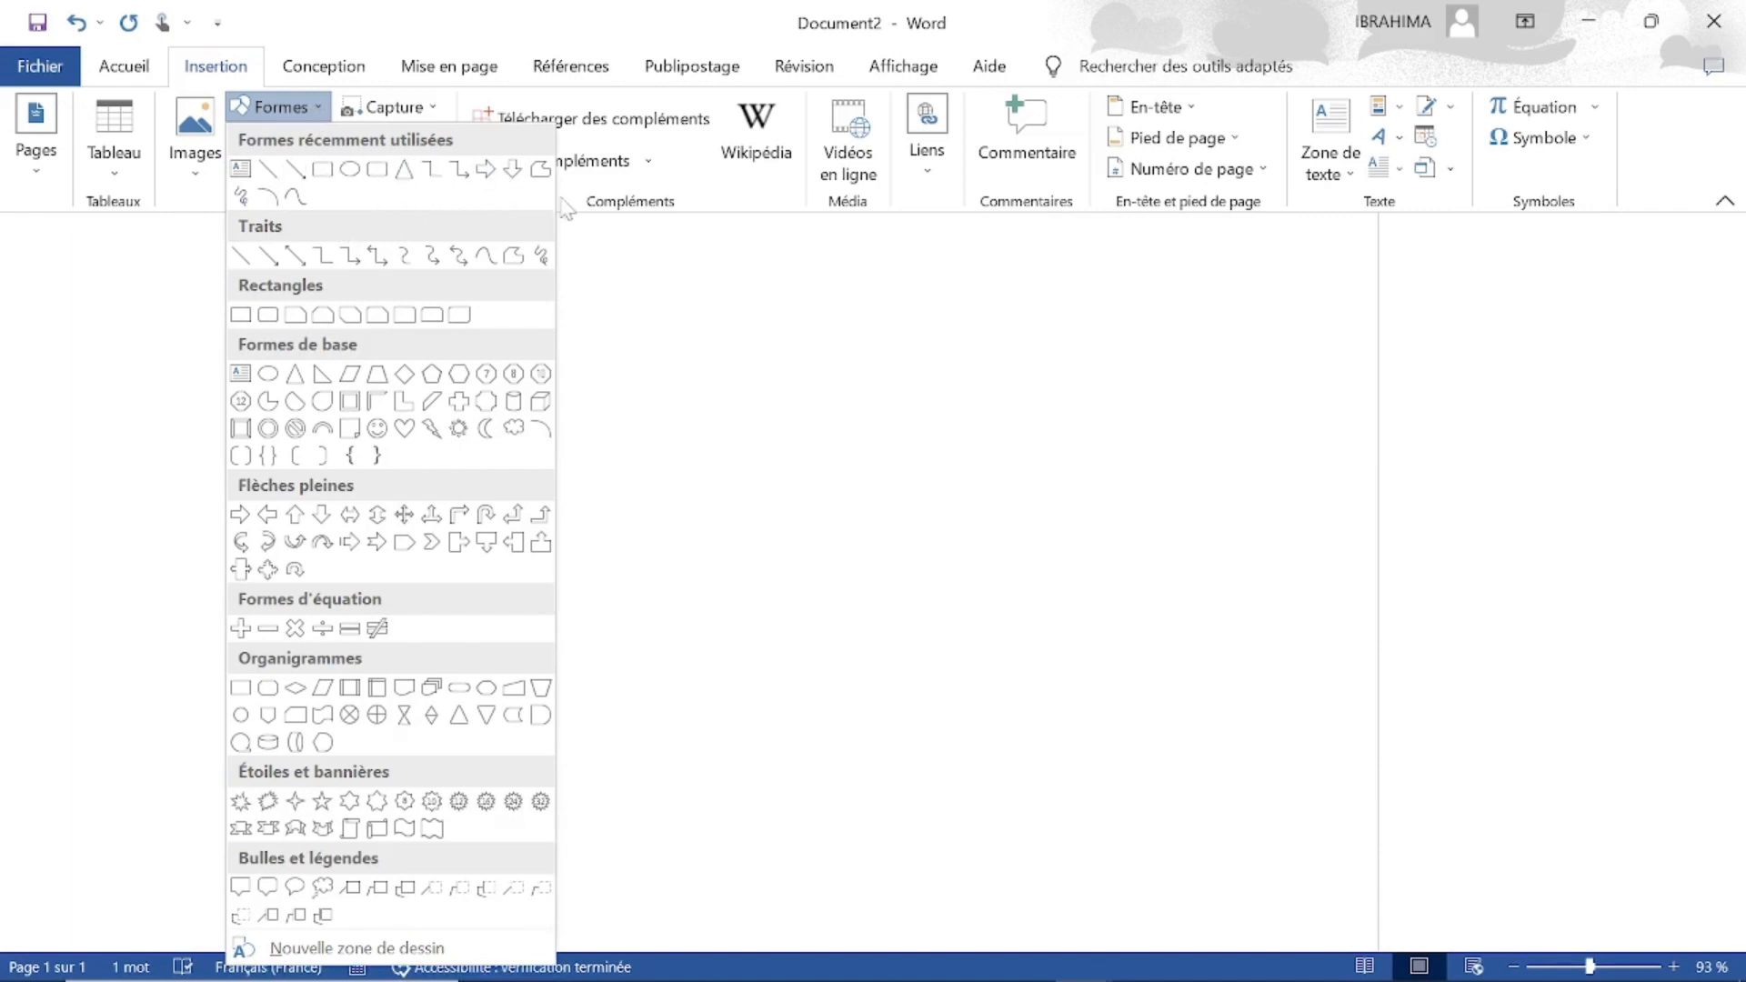
click(770, 520)
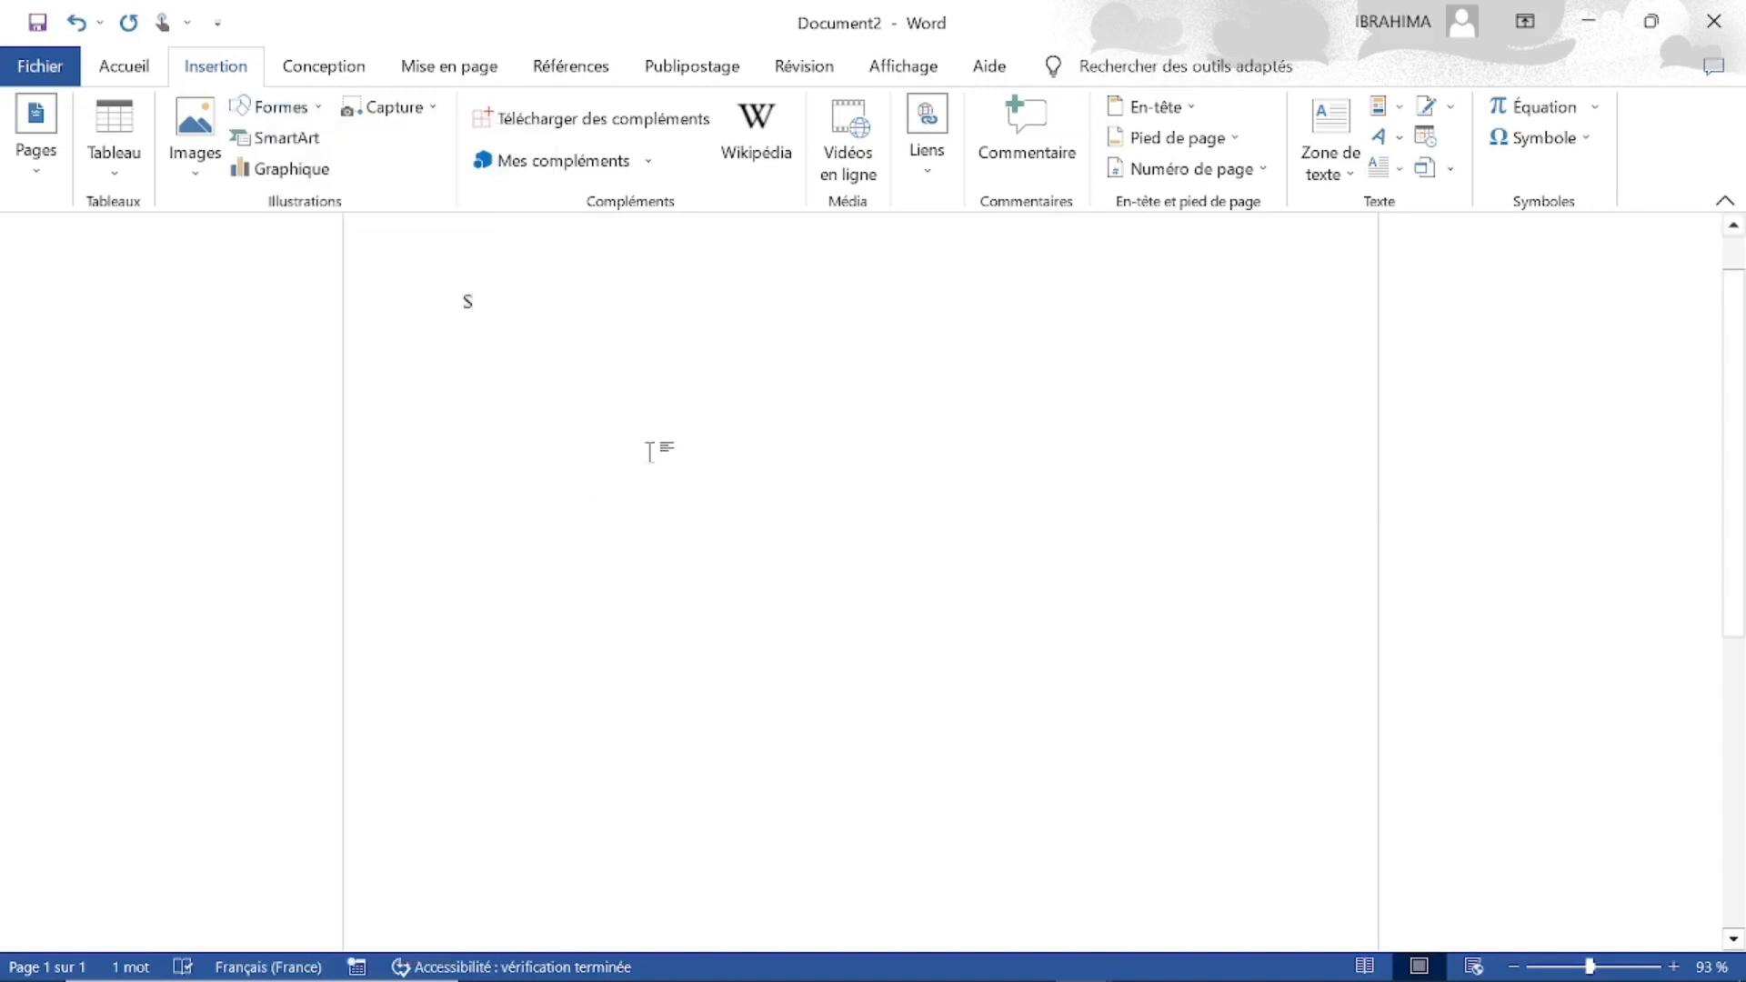
Step: Delete the single letter S at the start of the document
click(441, 369)
key(Delete)
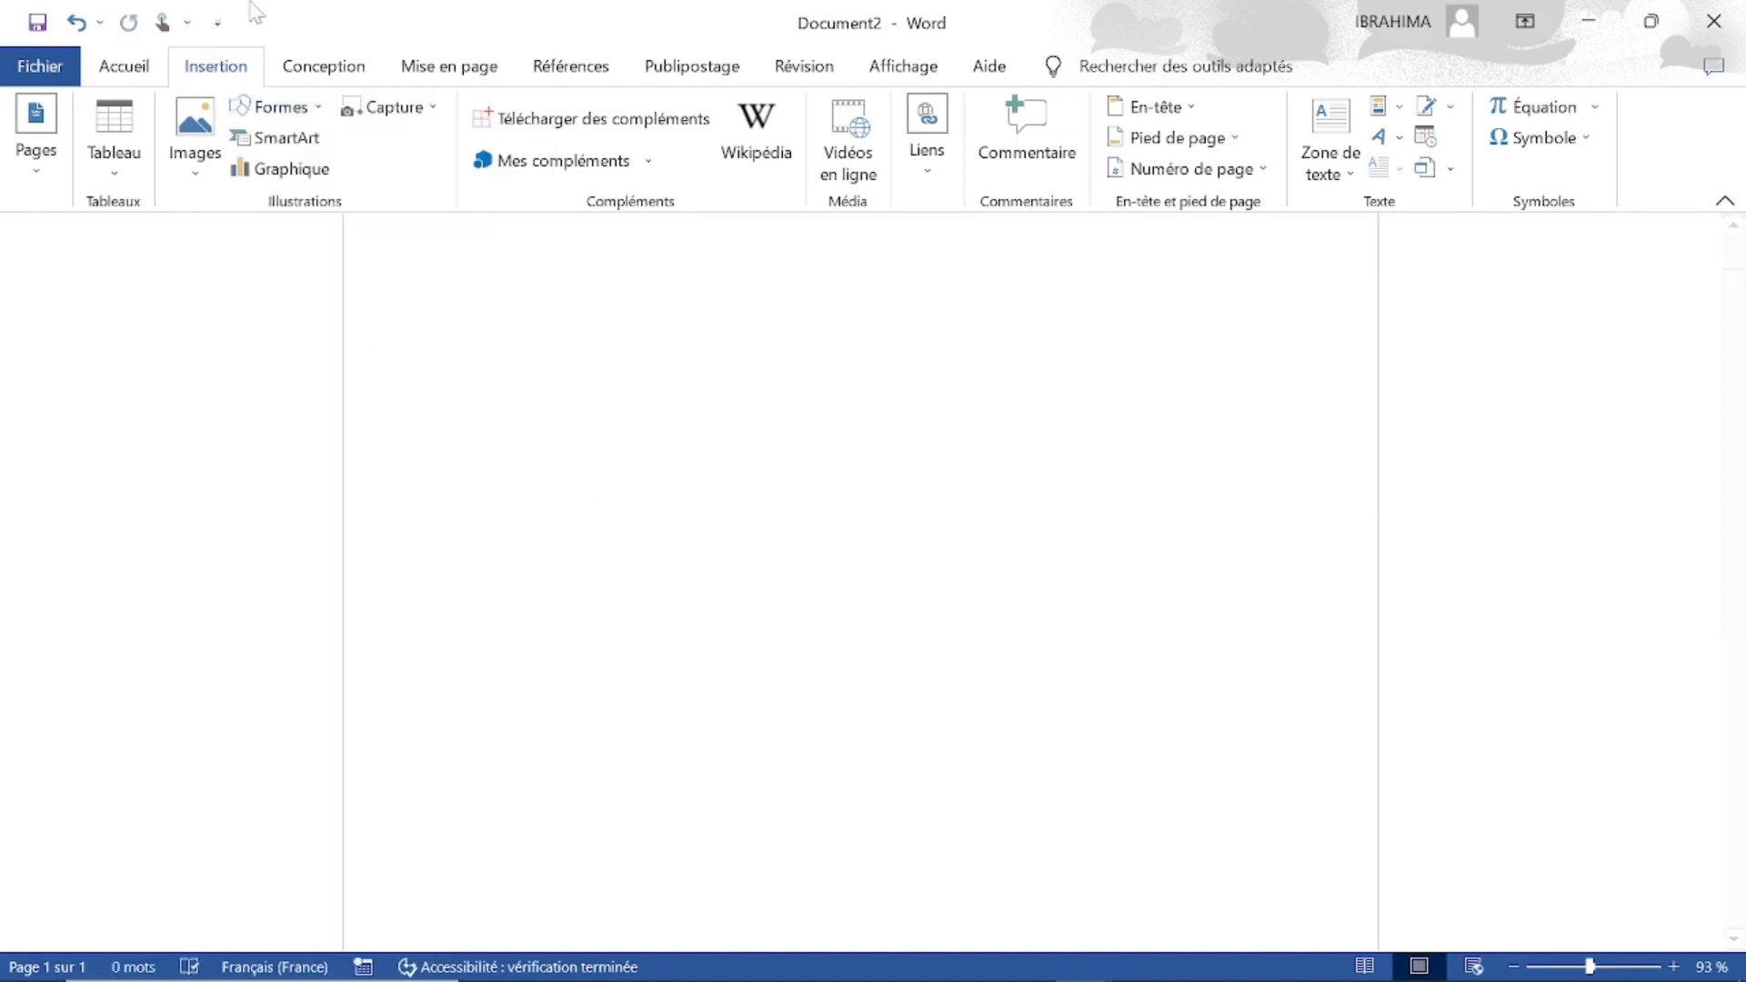
Step: Draw a diagonal line arrow across the page, about 6.05 cm high and 11.98 cm wide
click(314, 109)
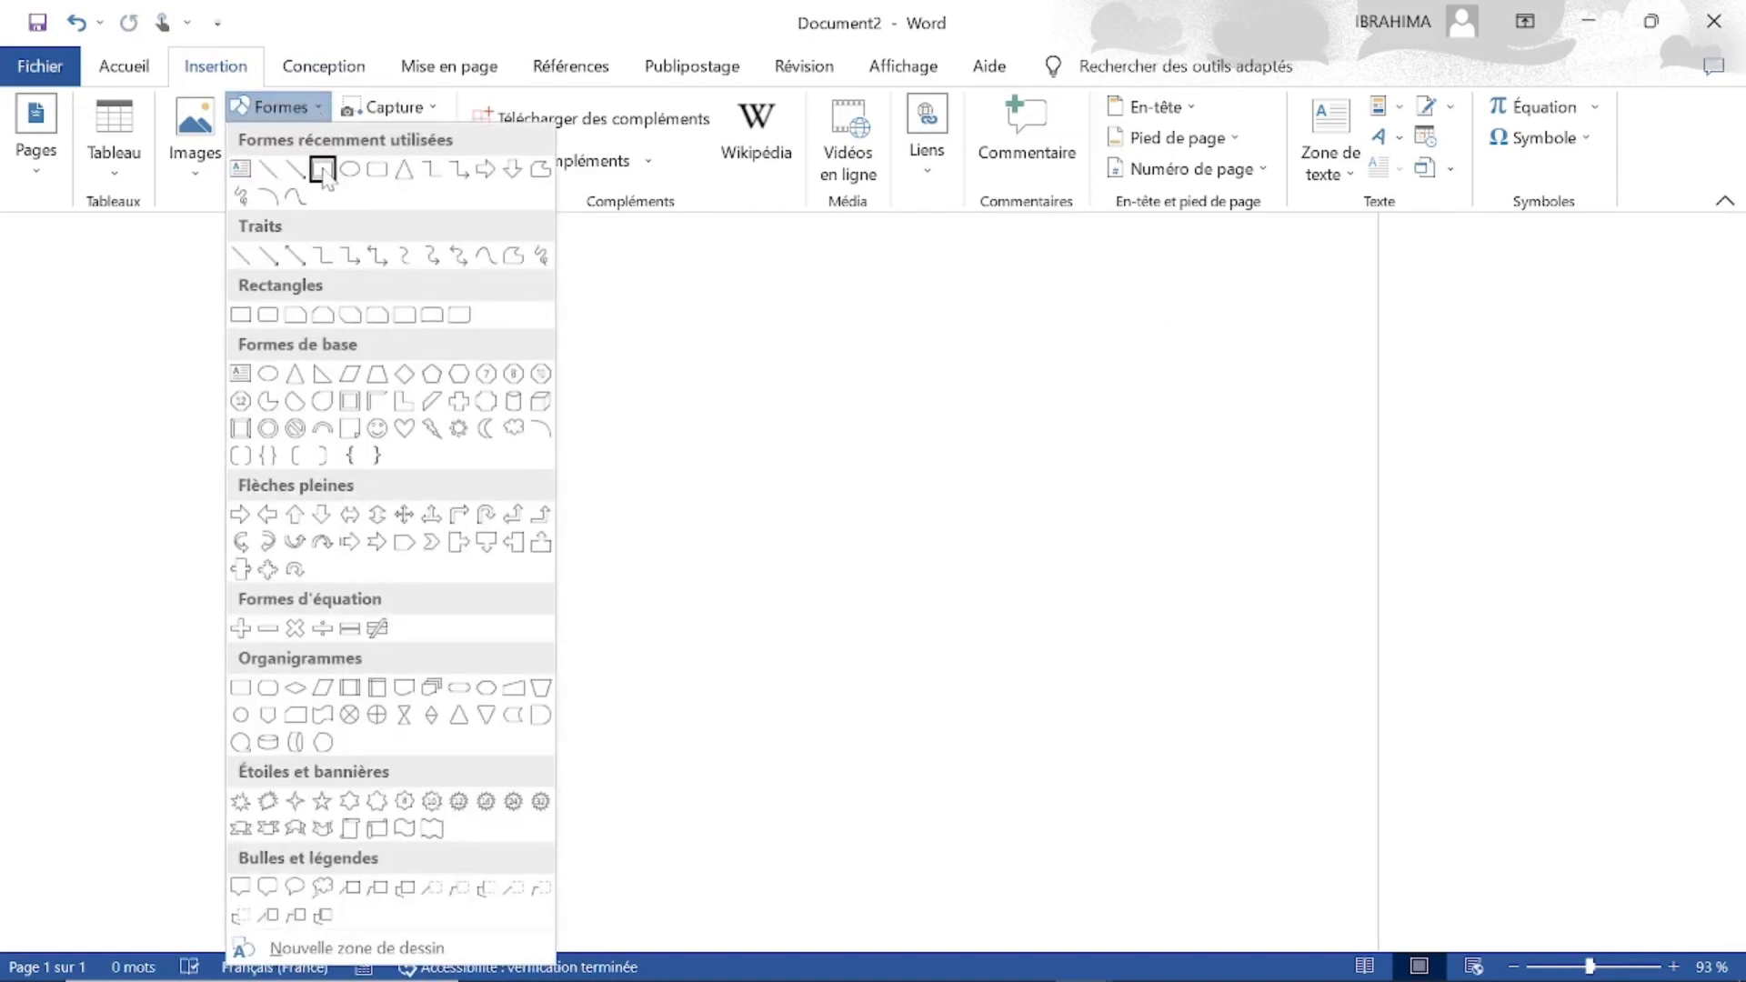
click(295, 170)
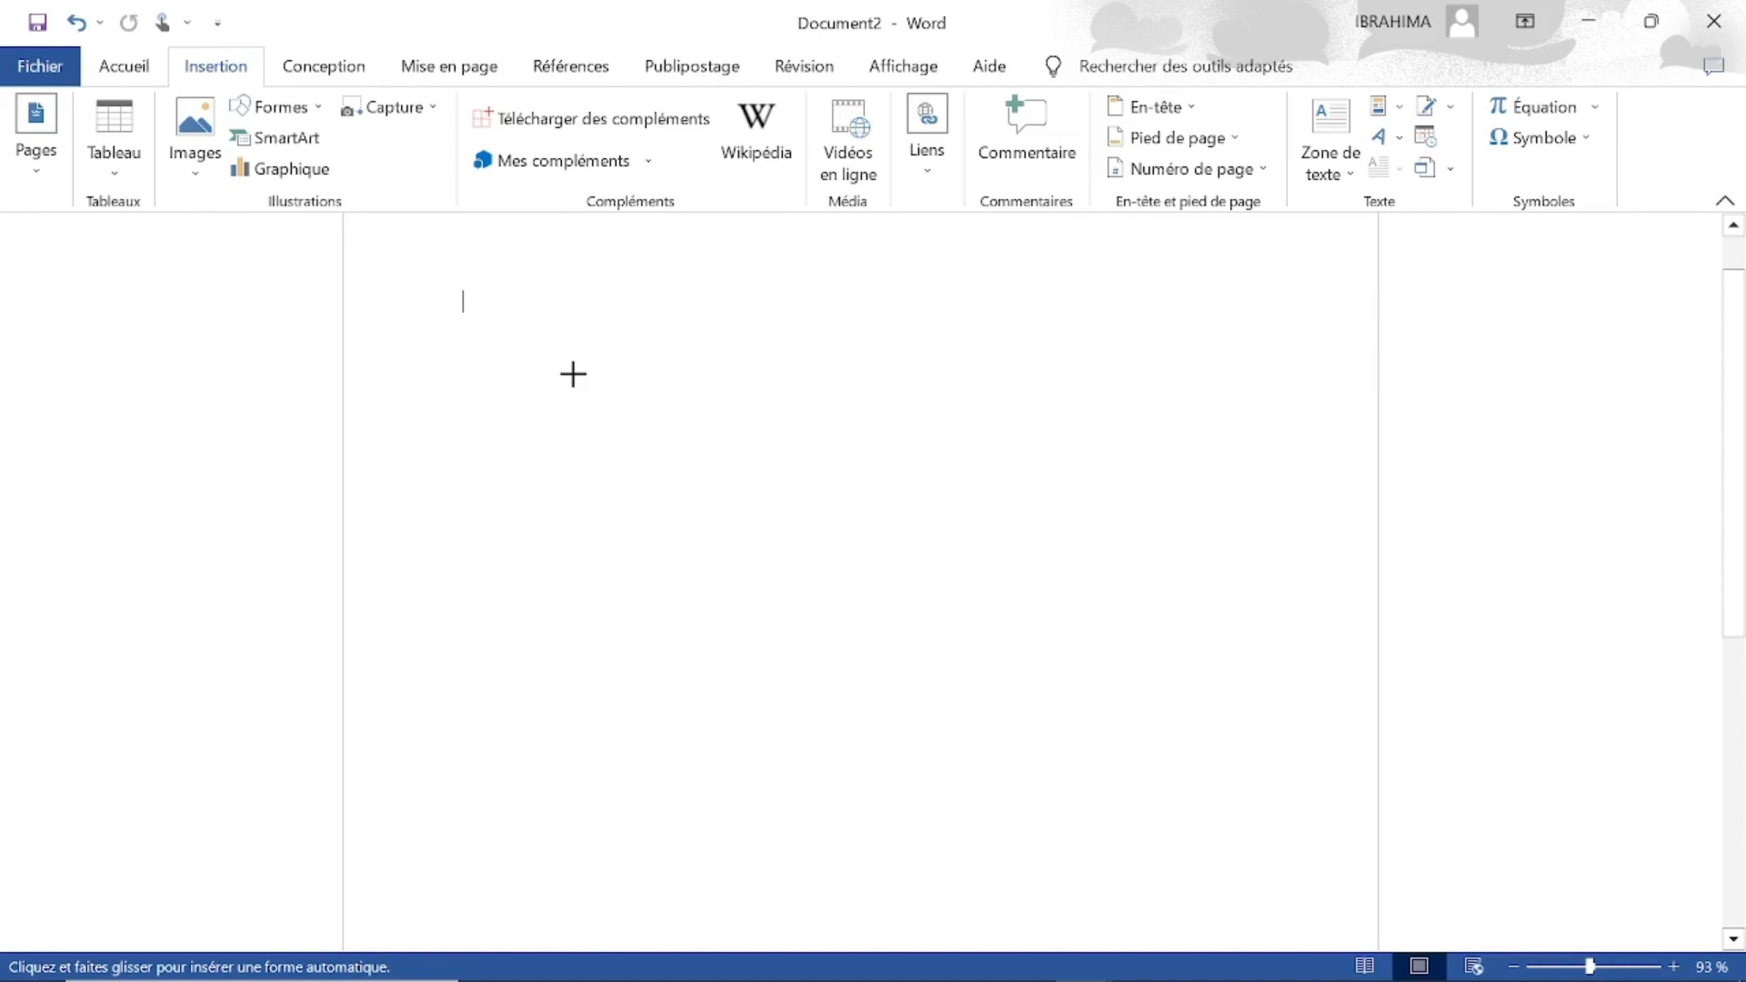
mouse_move(573, 374)
mouse_down()
mouse_move(761, 436)
mouse_move(892, 620)
mouse_move(565, 374)
mouse_move(907, 574)
mouse_move(924, 386)
mouse_move(904, 394)
mouse_move(1006, 499)
mouse_move(1075, 522)
mouse_move(1147, 663)
mouse_up()
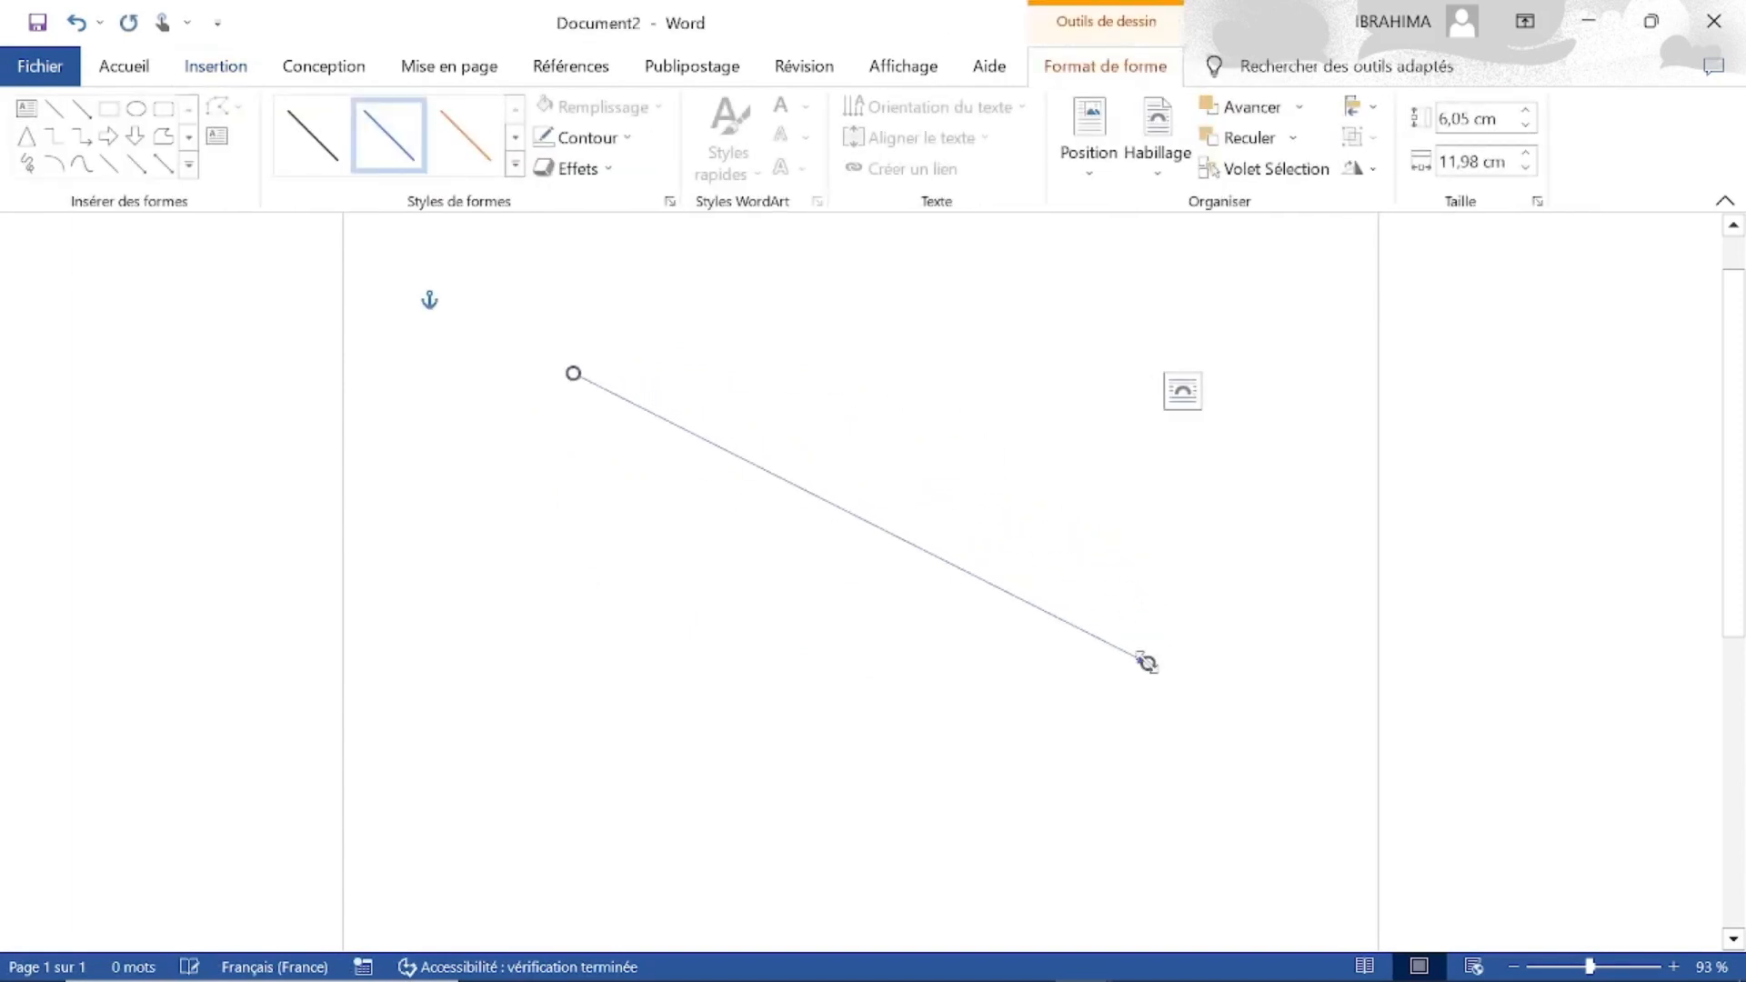
click(991, 409)
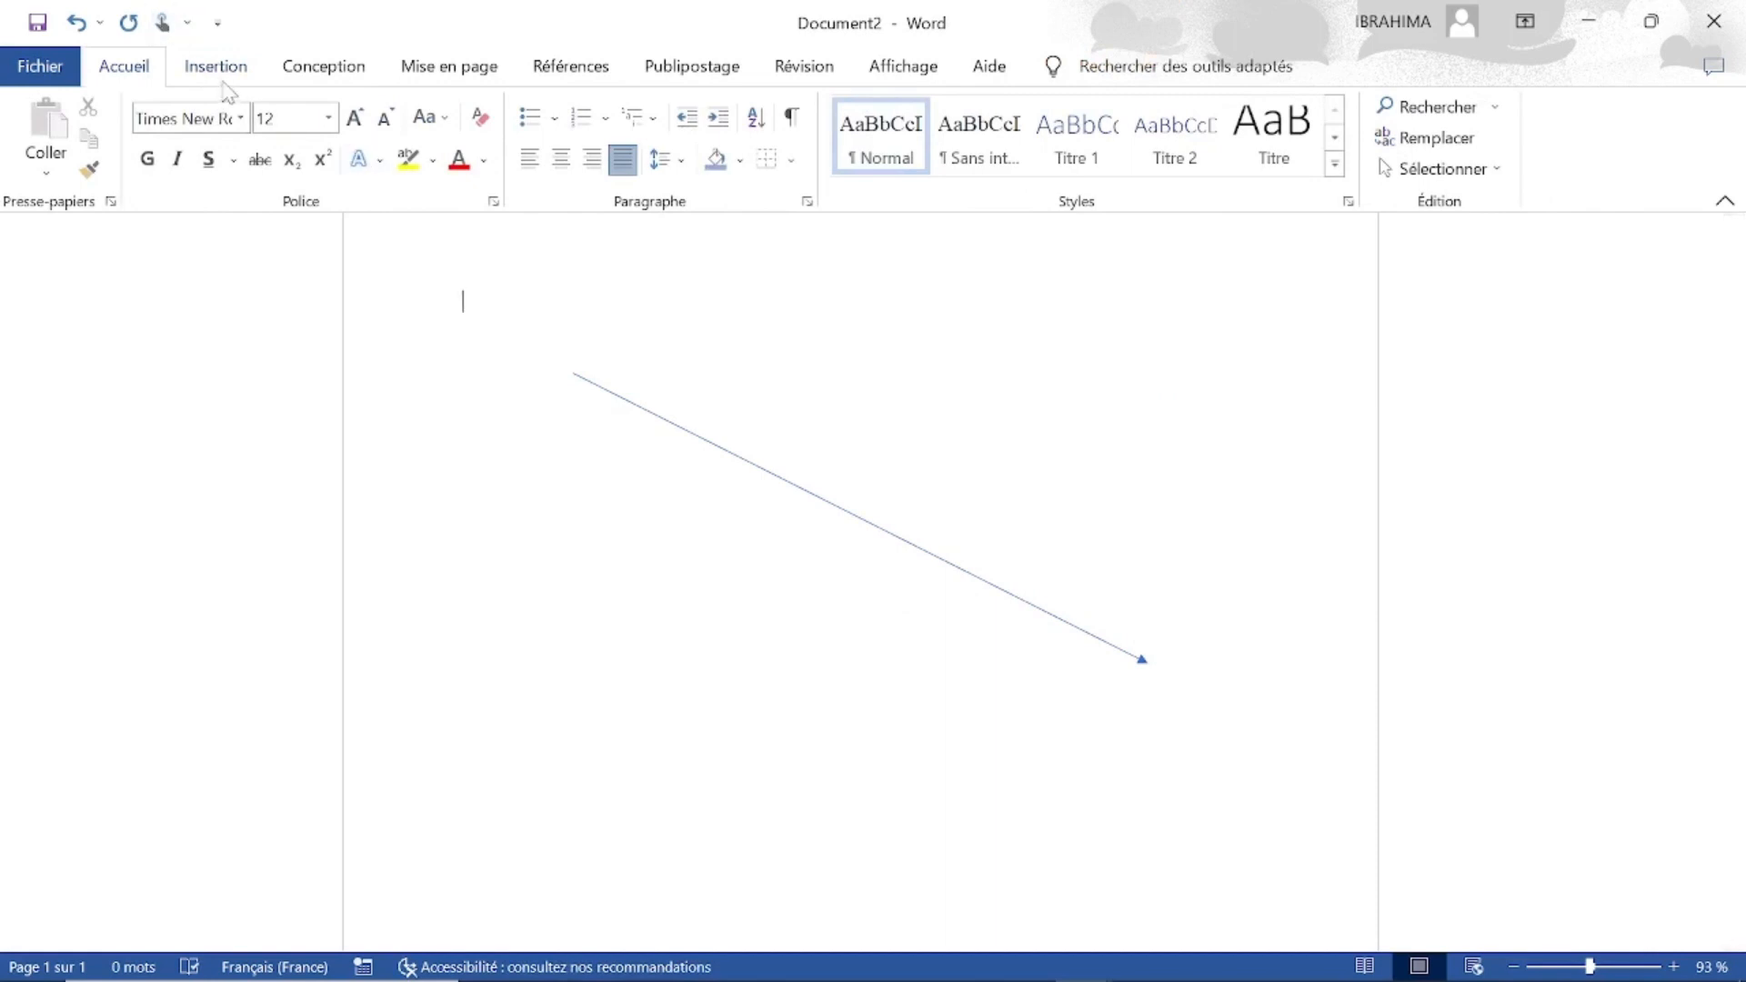
Step: Draw a rectangle about 4.53 cm high and 9.23 cm wide in the middle of the page, below the arrow's start
click(217, 67)
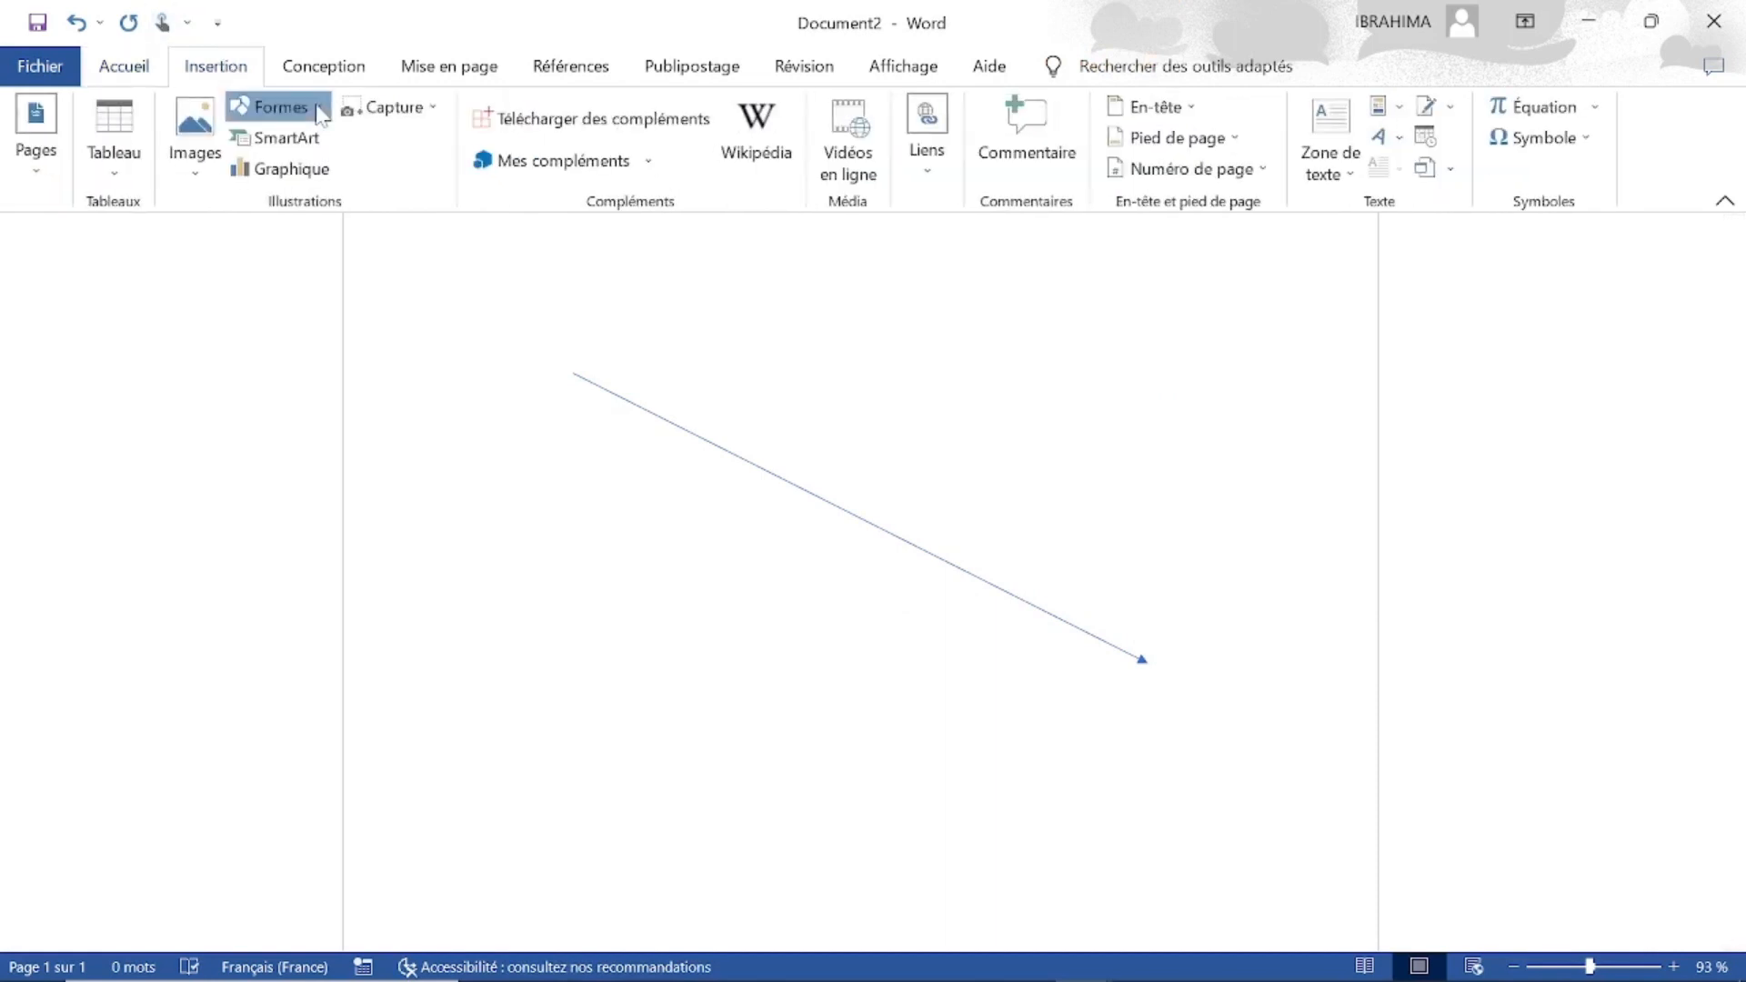
click(273, 107)
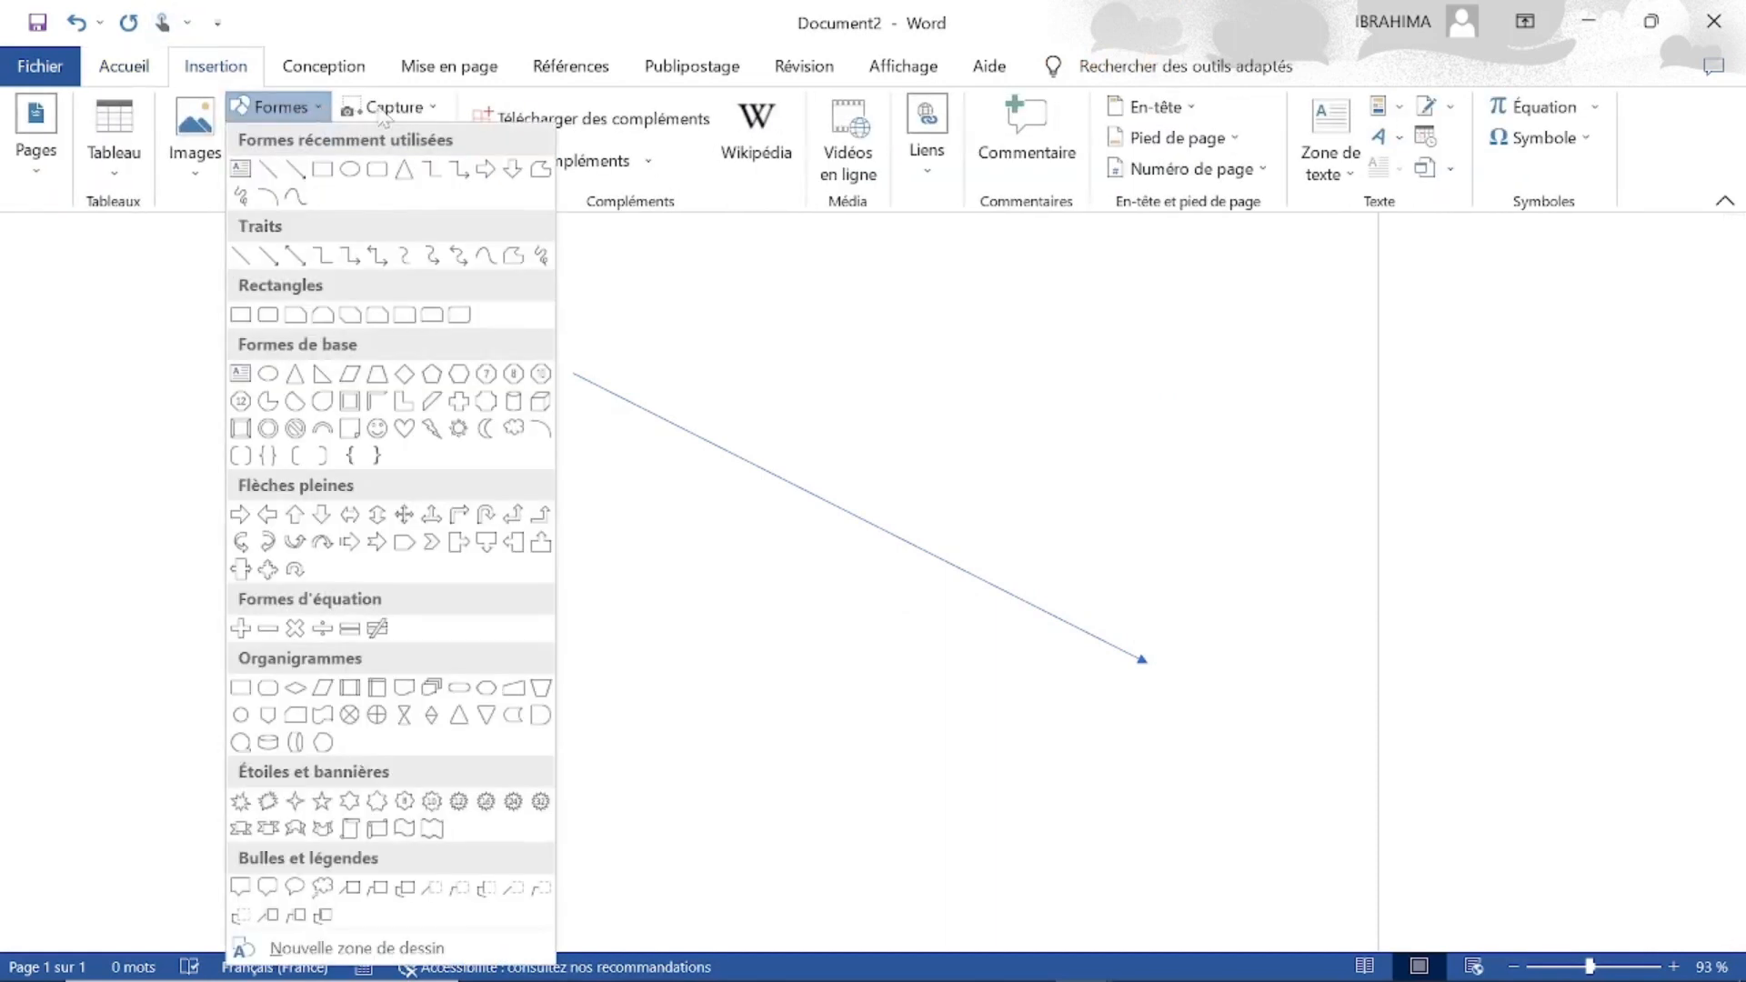
click(323, 170)
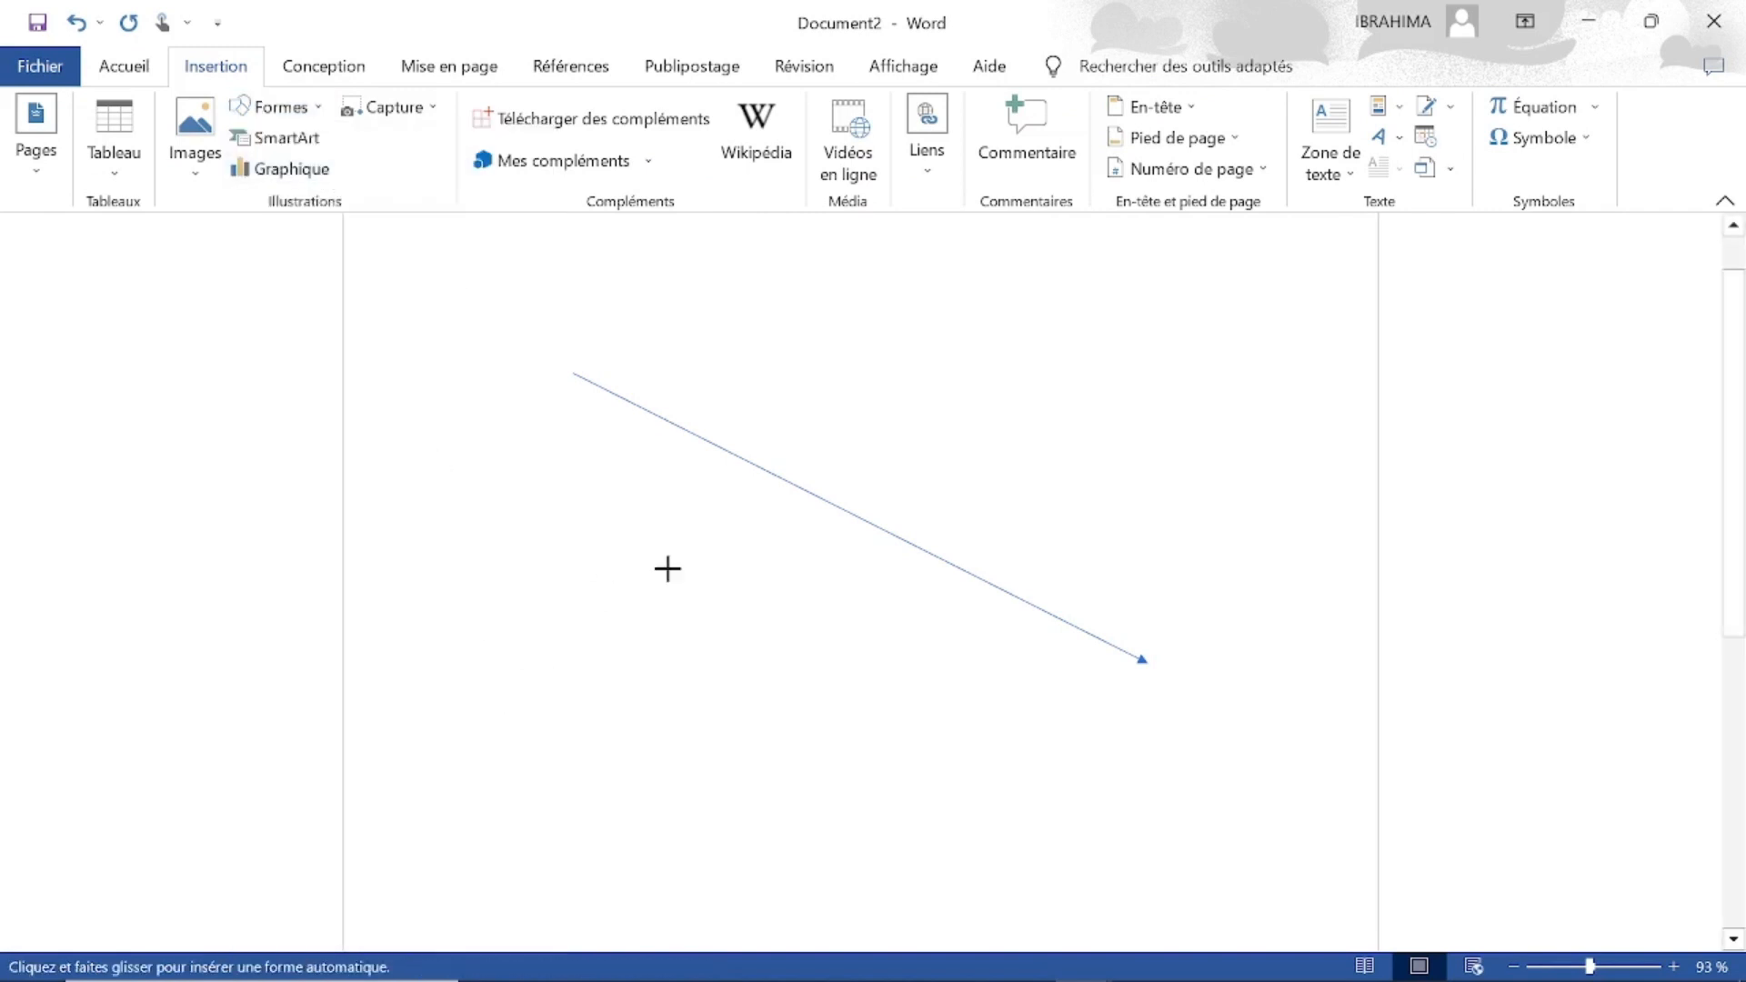
mouse_move(582, 572)
mouse_down()
mouse_move(649, 680)
mouse_move(935, 805)
mouse_move(1155, 837)
mouse_move(1199, 878)
mouse_move(1006, 865)
mouse_move(1025, 788)
mouse_up()
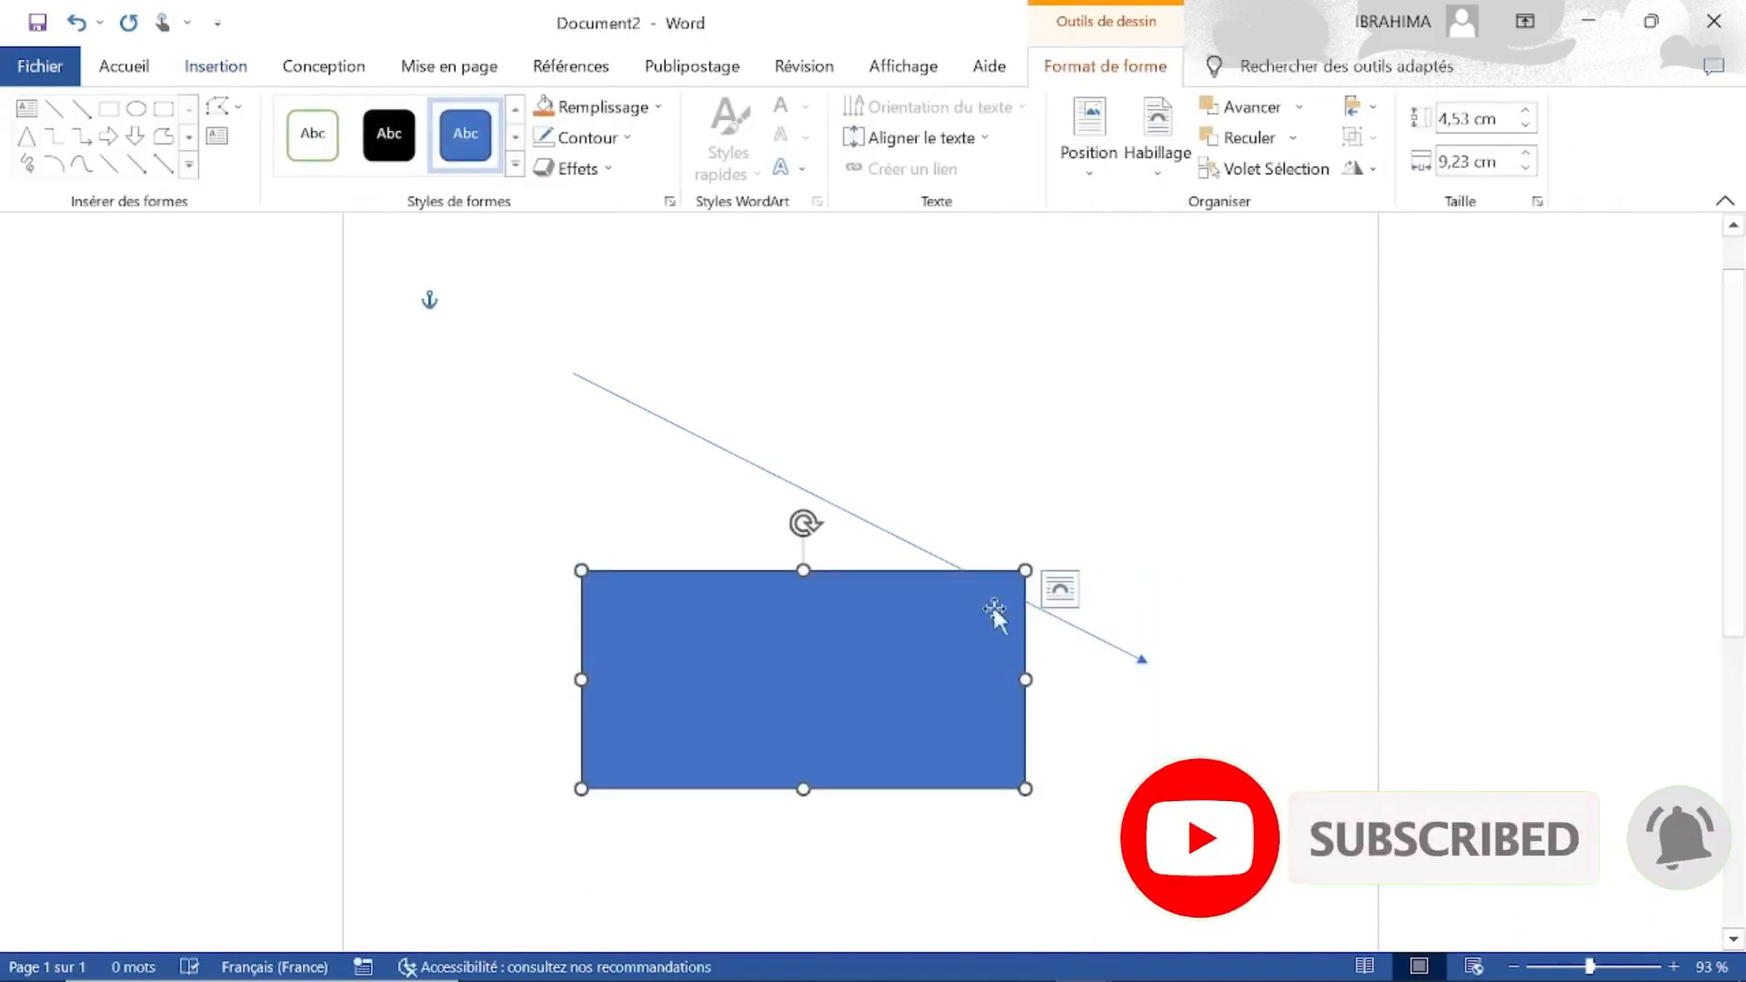
Step: Set the rectangle's text wrapping to tight and move it down to the page's left margin, clear of the arrow
click(1067, 607)
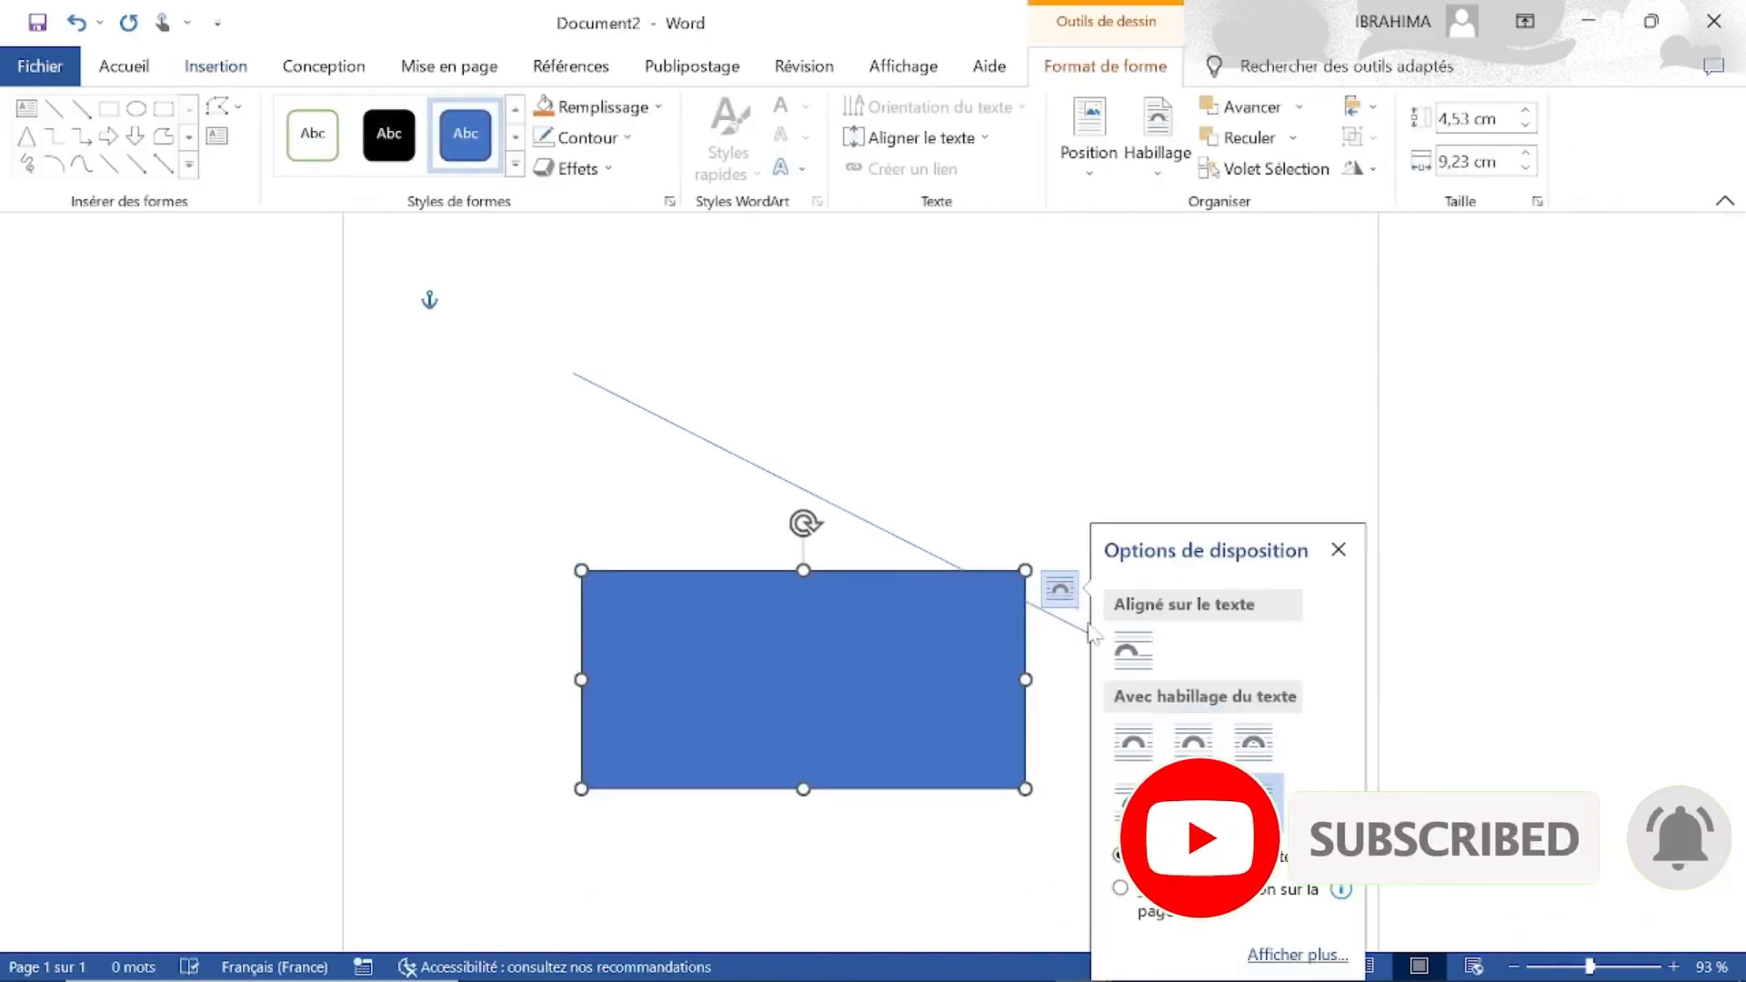
click(1189, 740)
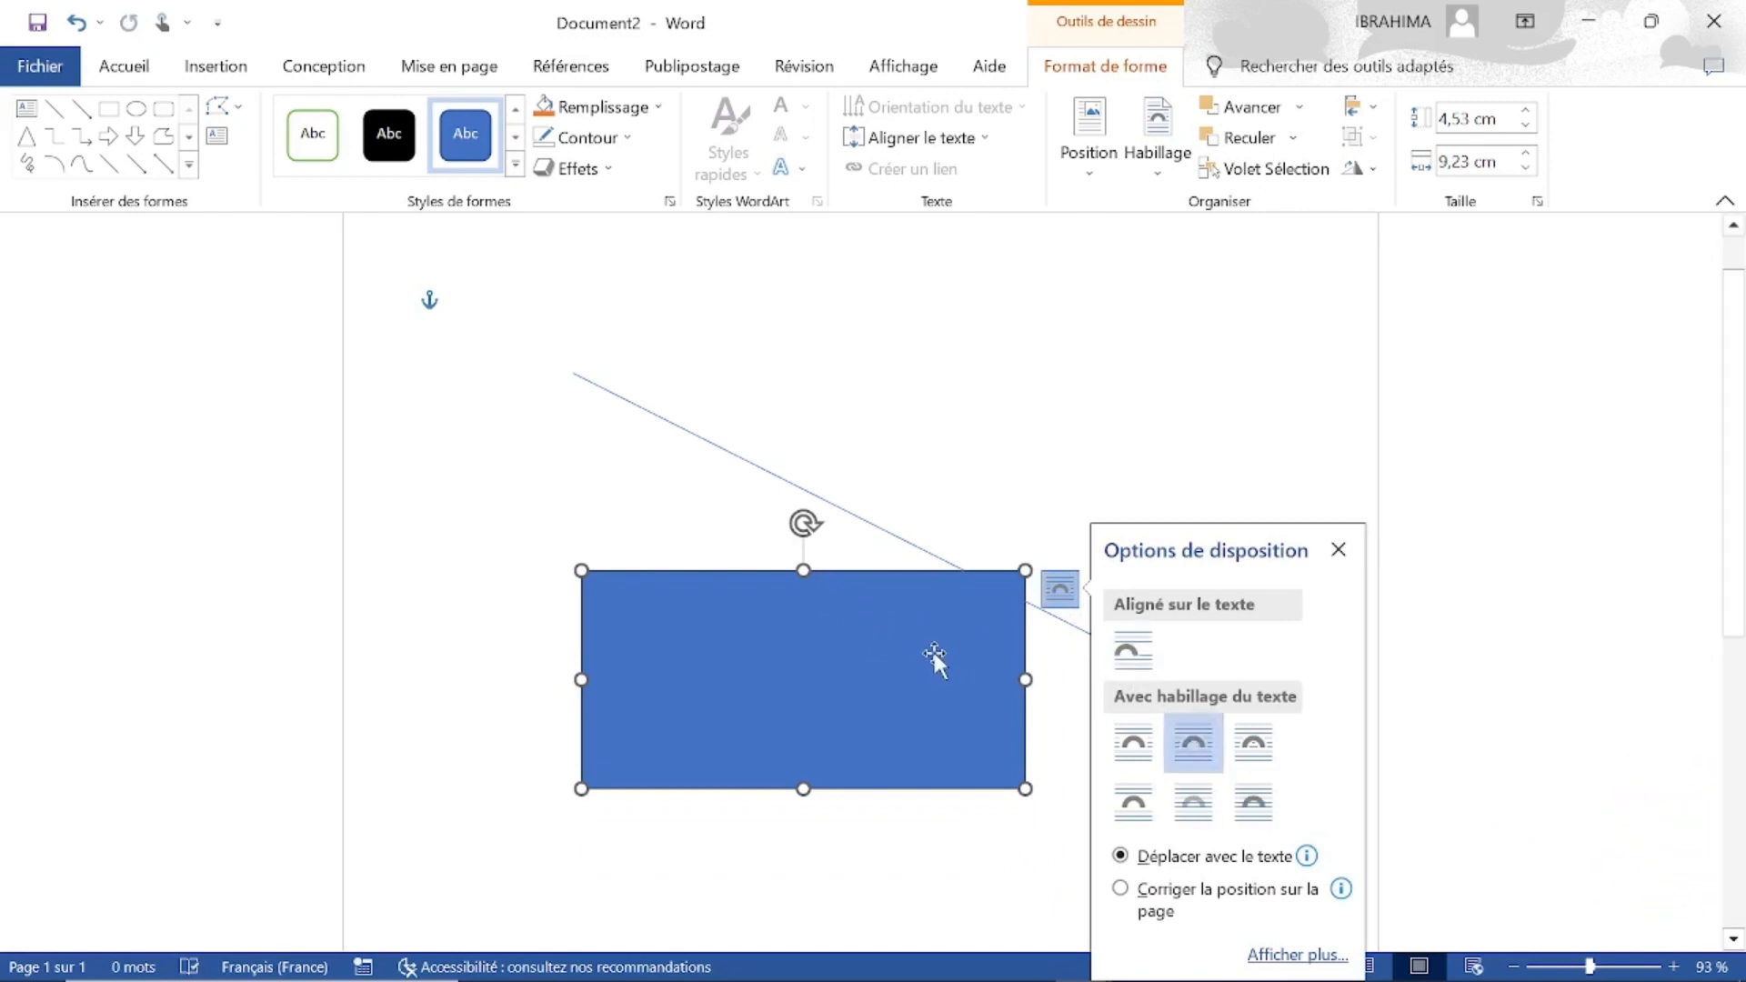
drag(931, 647, 814, 715)
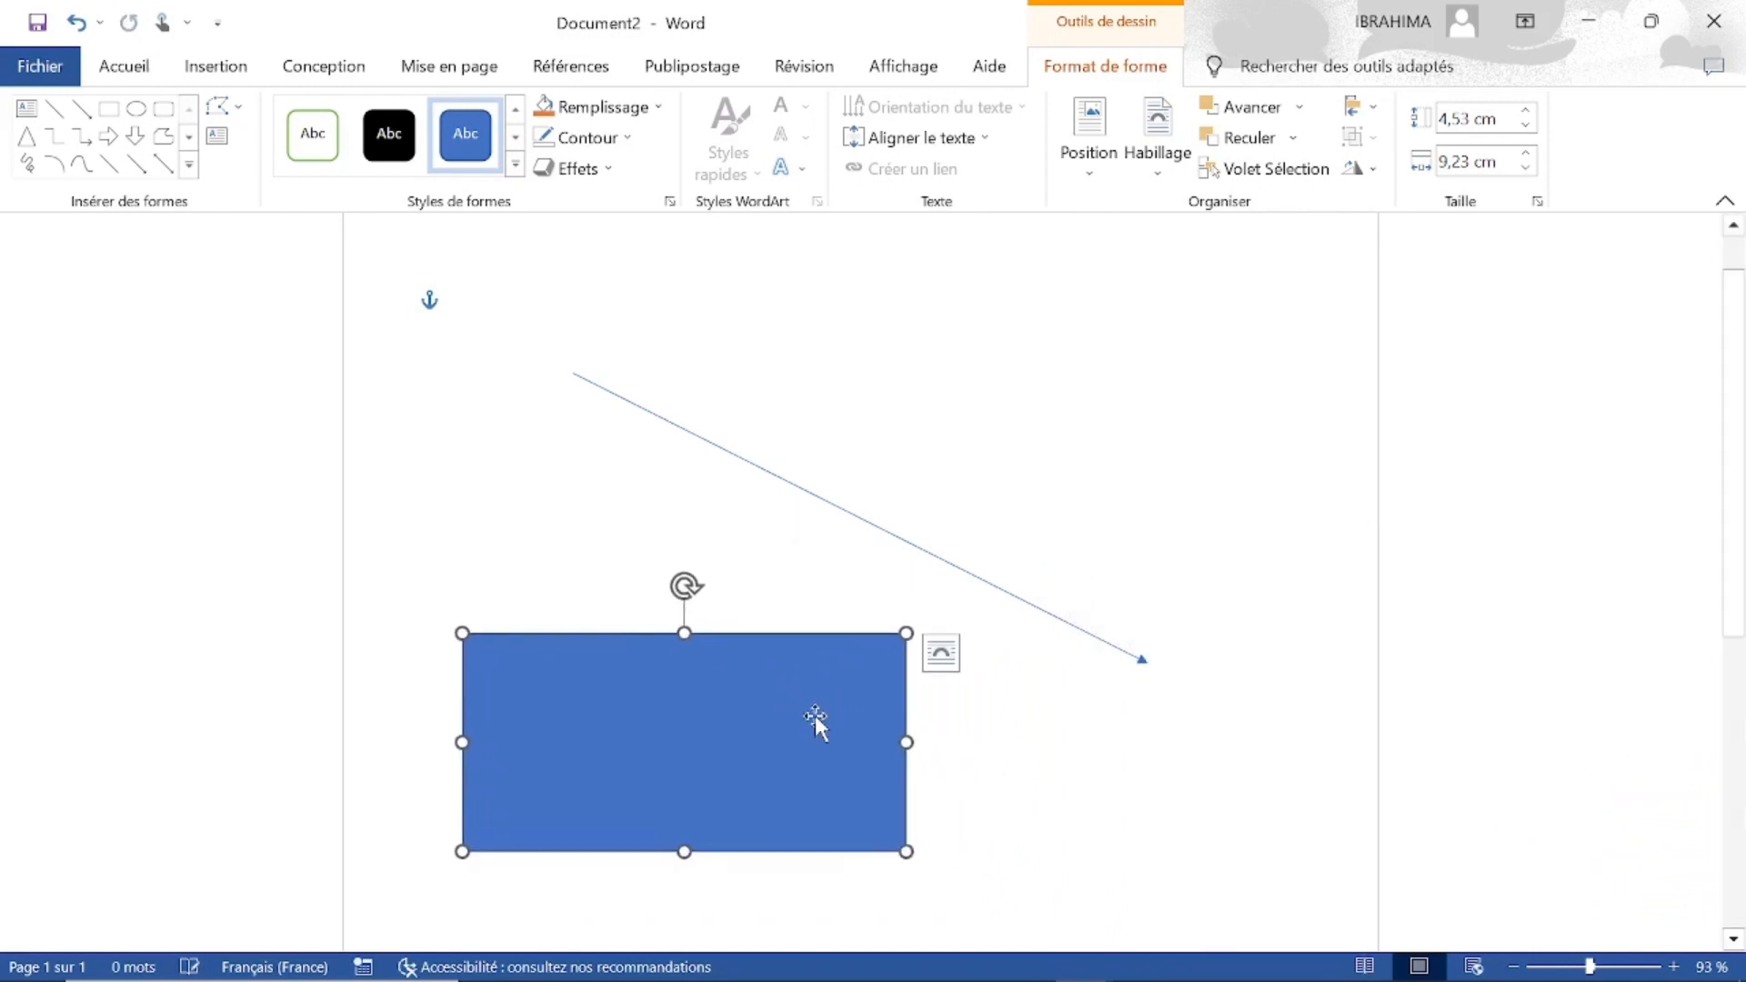
Step: Draw a heart shape about 5.29 cm high and 5.88 cm wide in the upper right of the page
click(215, 69)
click(318, 109)
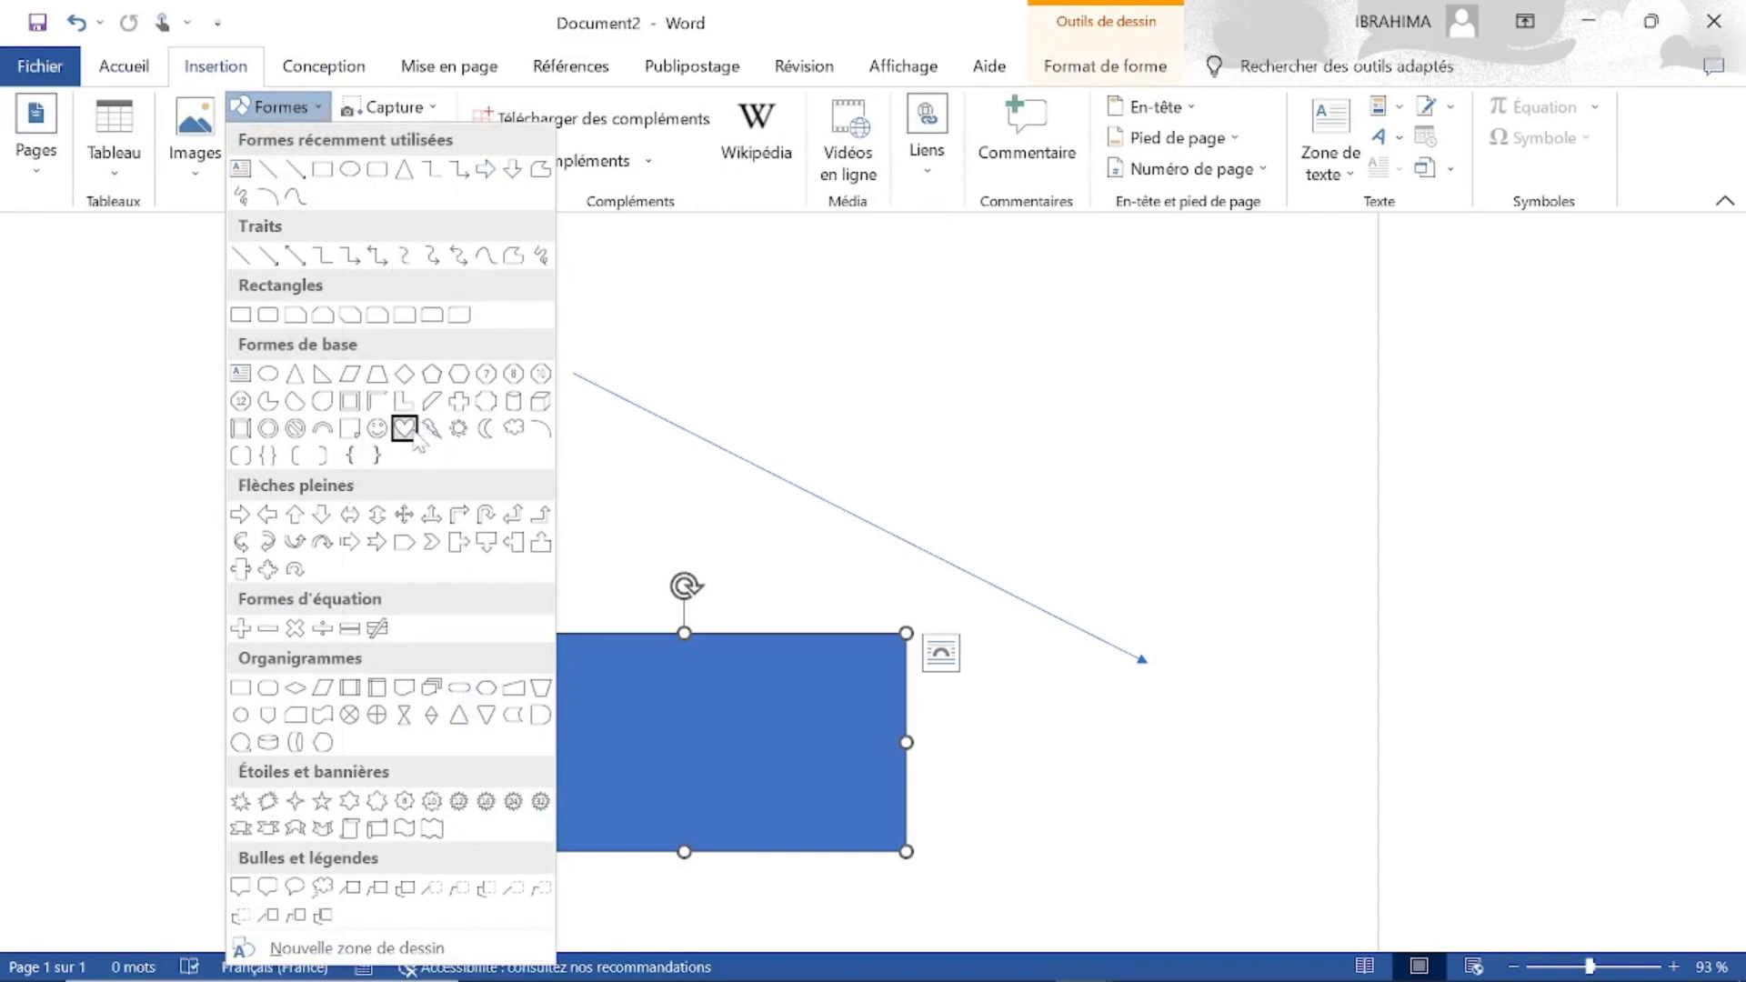
click(405, 429)
mouse_move(984, 333)
mouse_down()
mouse_move(1127, 538)
mouse_move(1279, 555)
mouse_move(1270, 616)
mouse_move(1266, 586)
mouse_up()
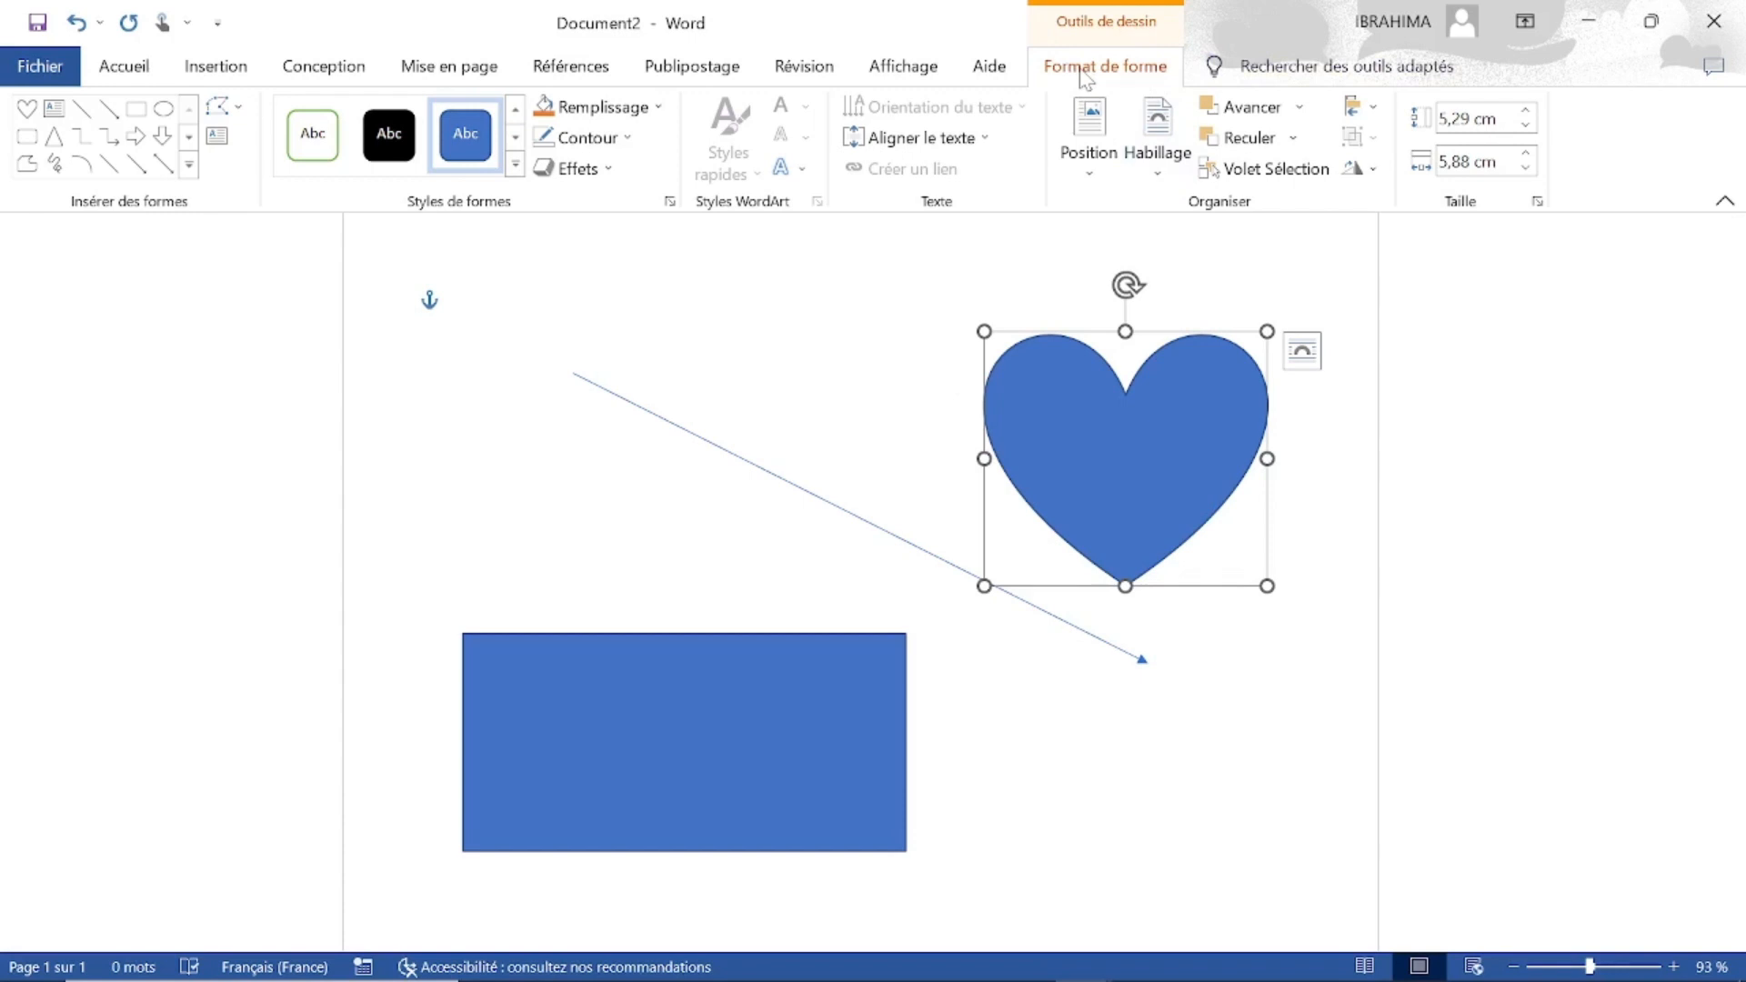
Step: Delete the diagonal line arrow between the rectangle and the heart
click(715, 722)
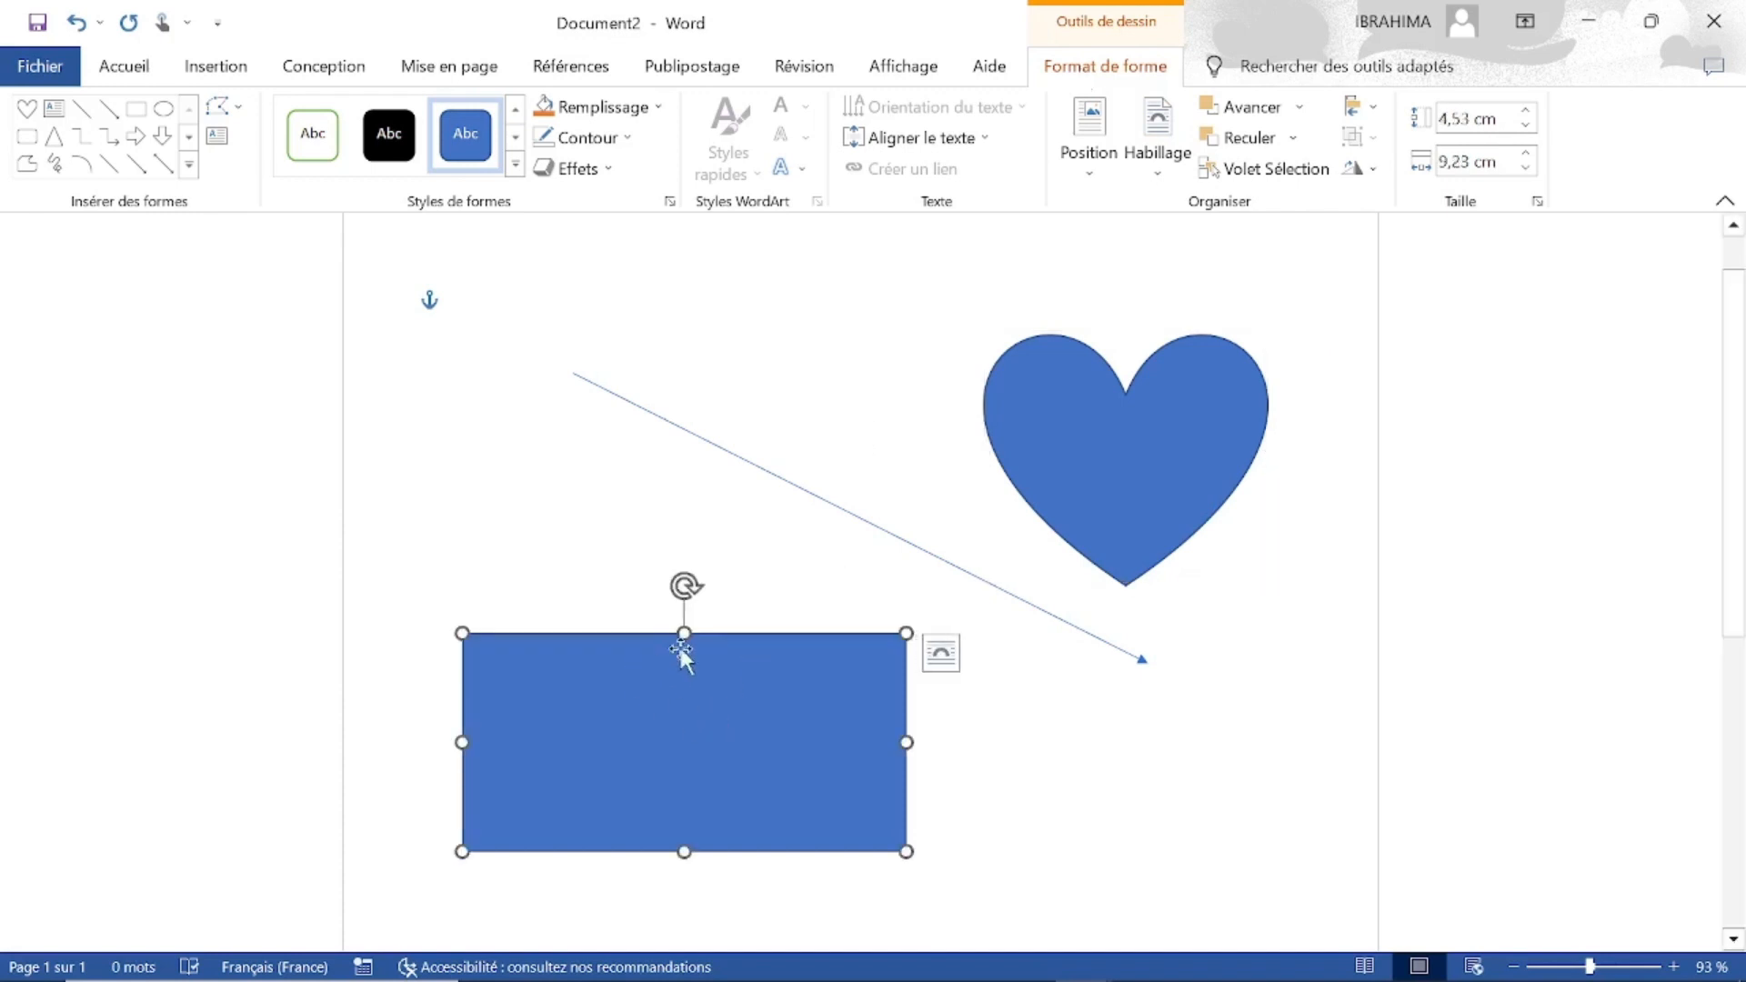
click(747, 462)
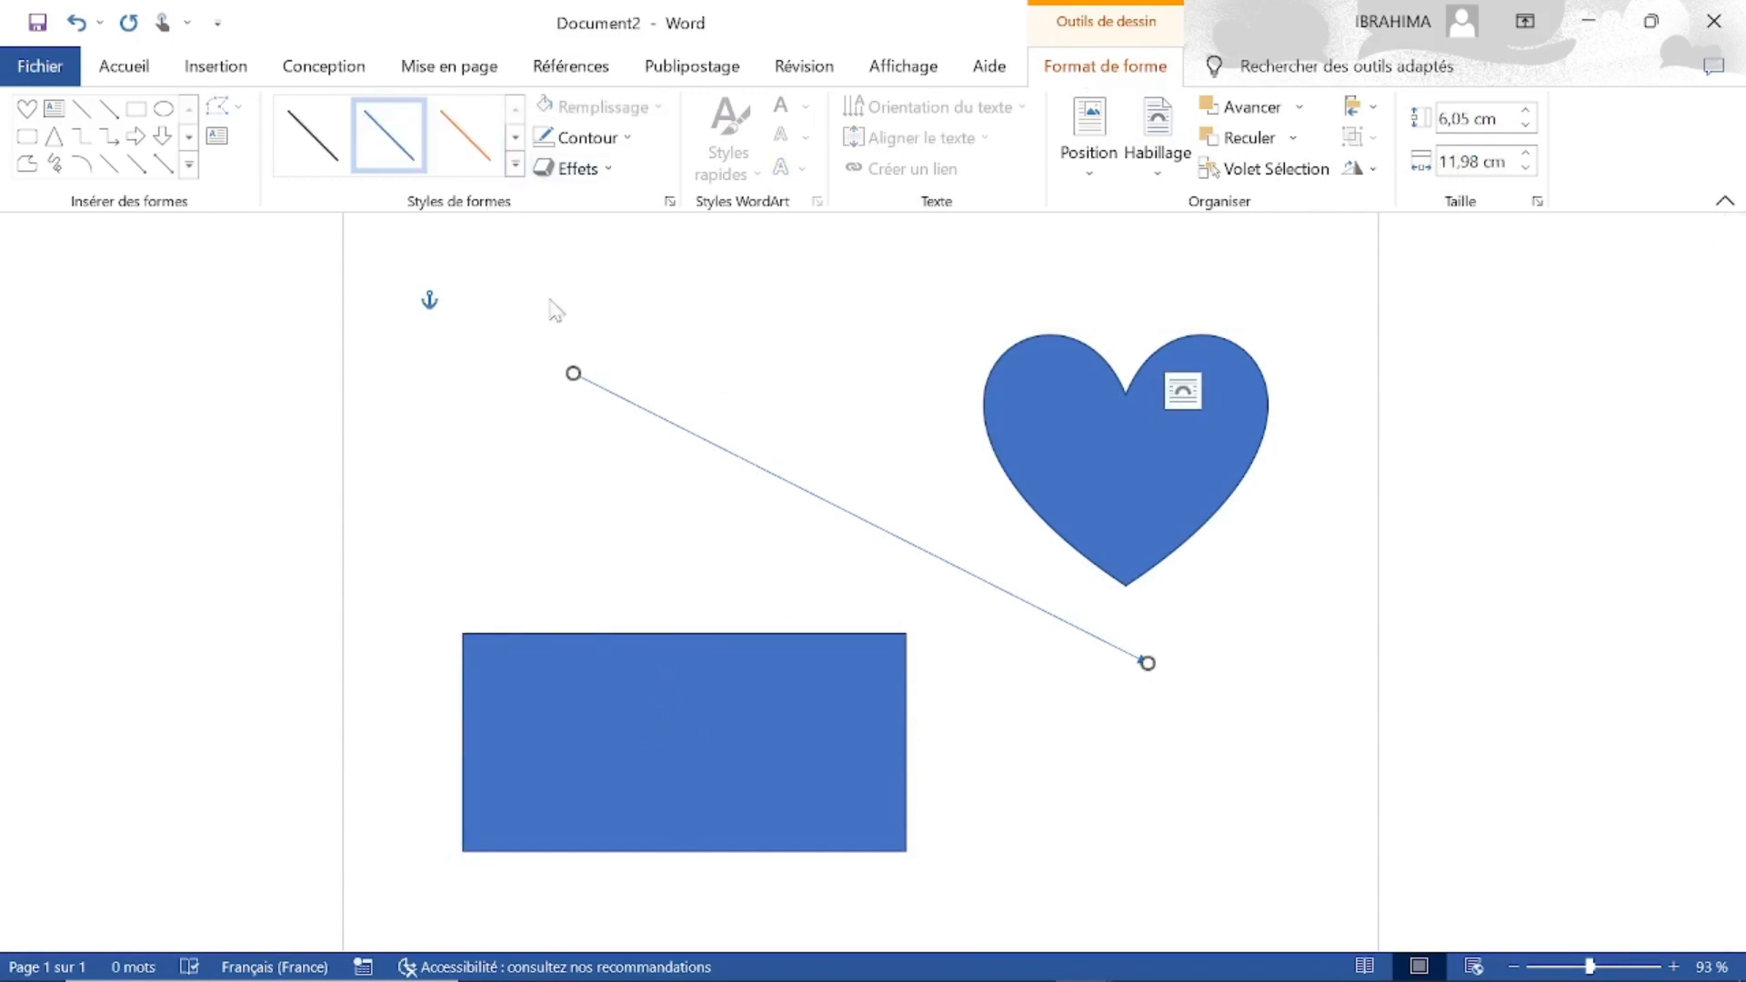
key(Delete)
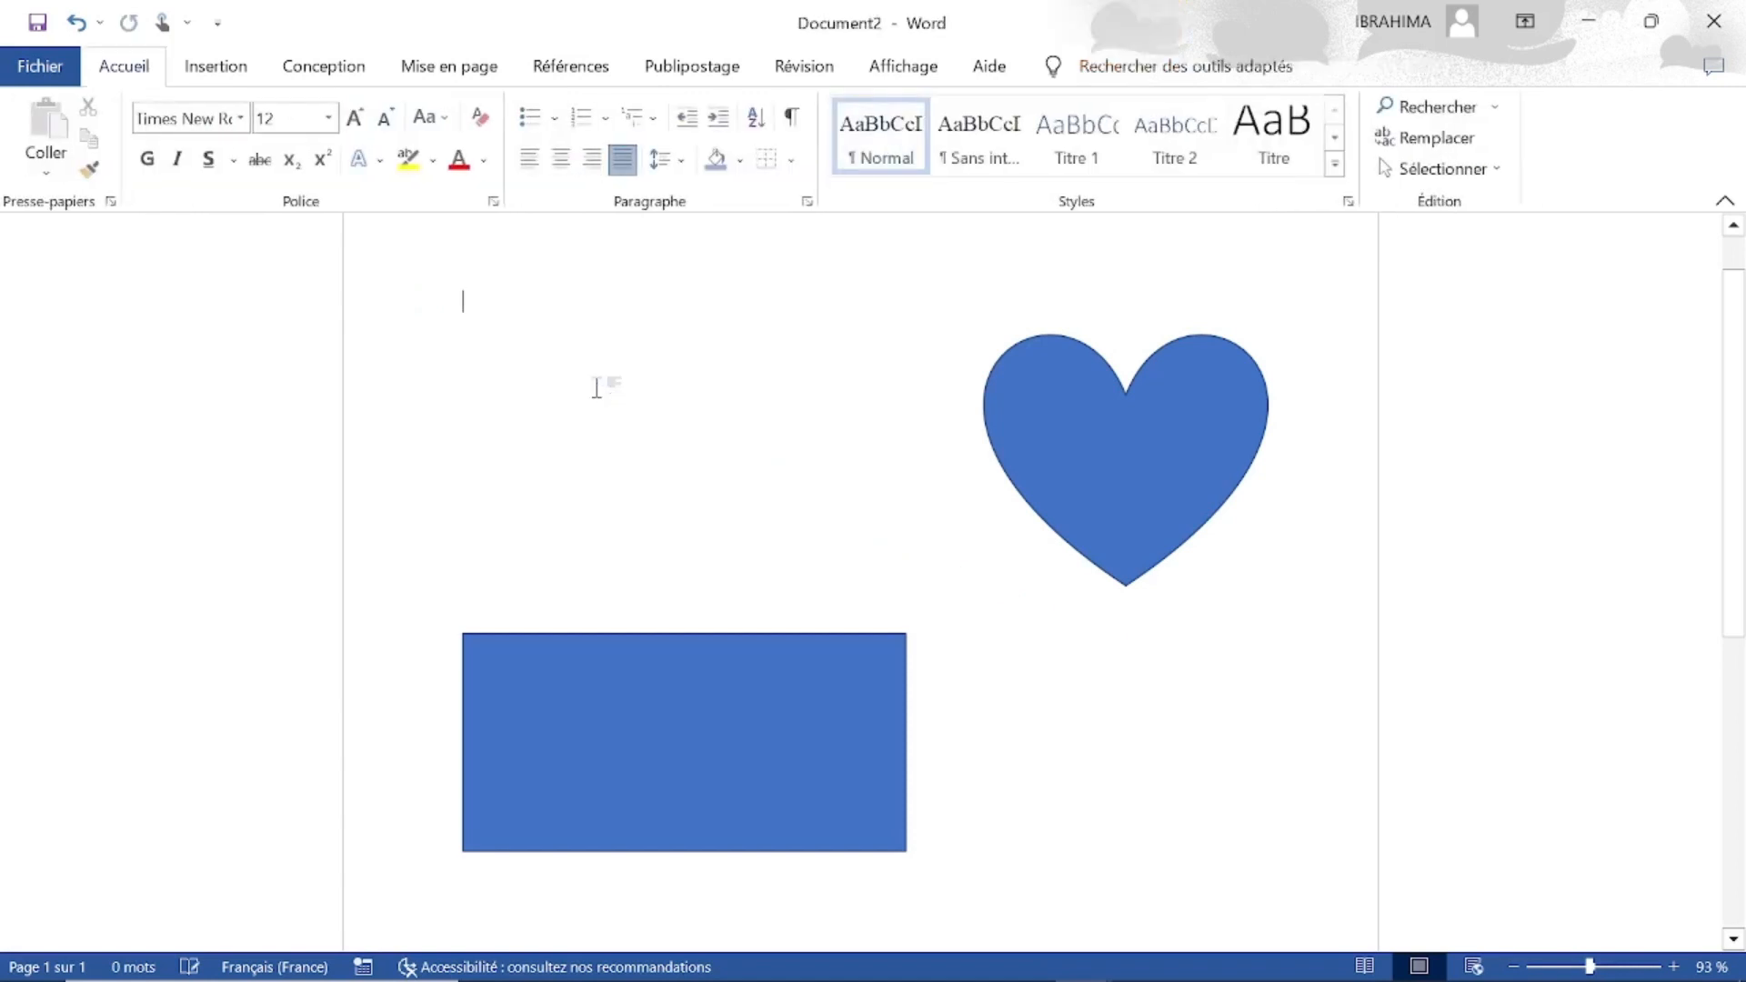
Step: Fill the rectangle with the standard red colour
click(733, 773)
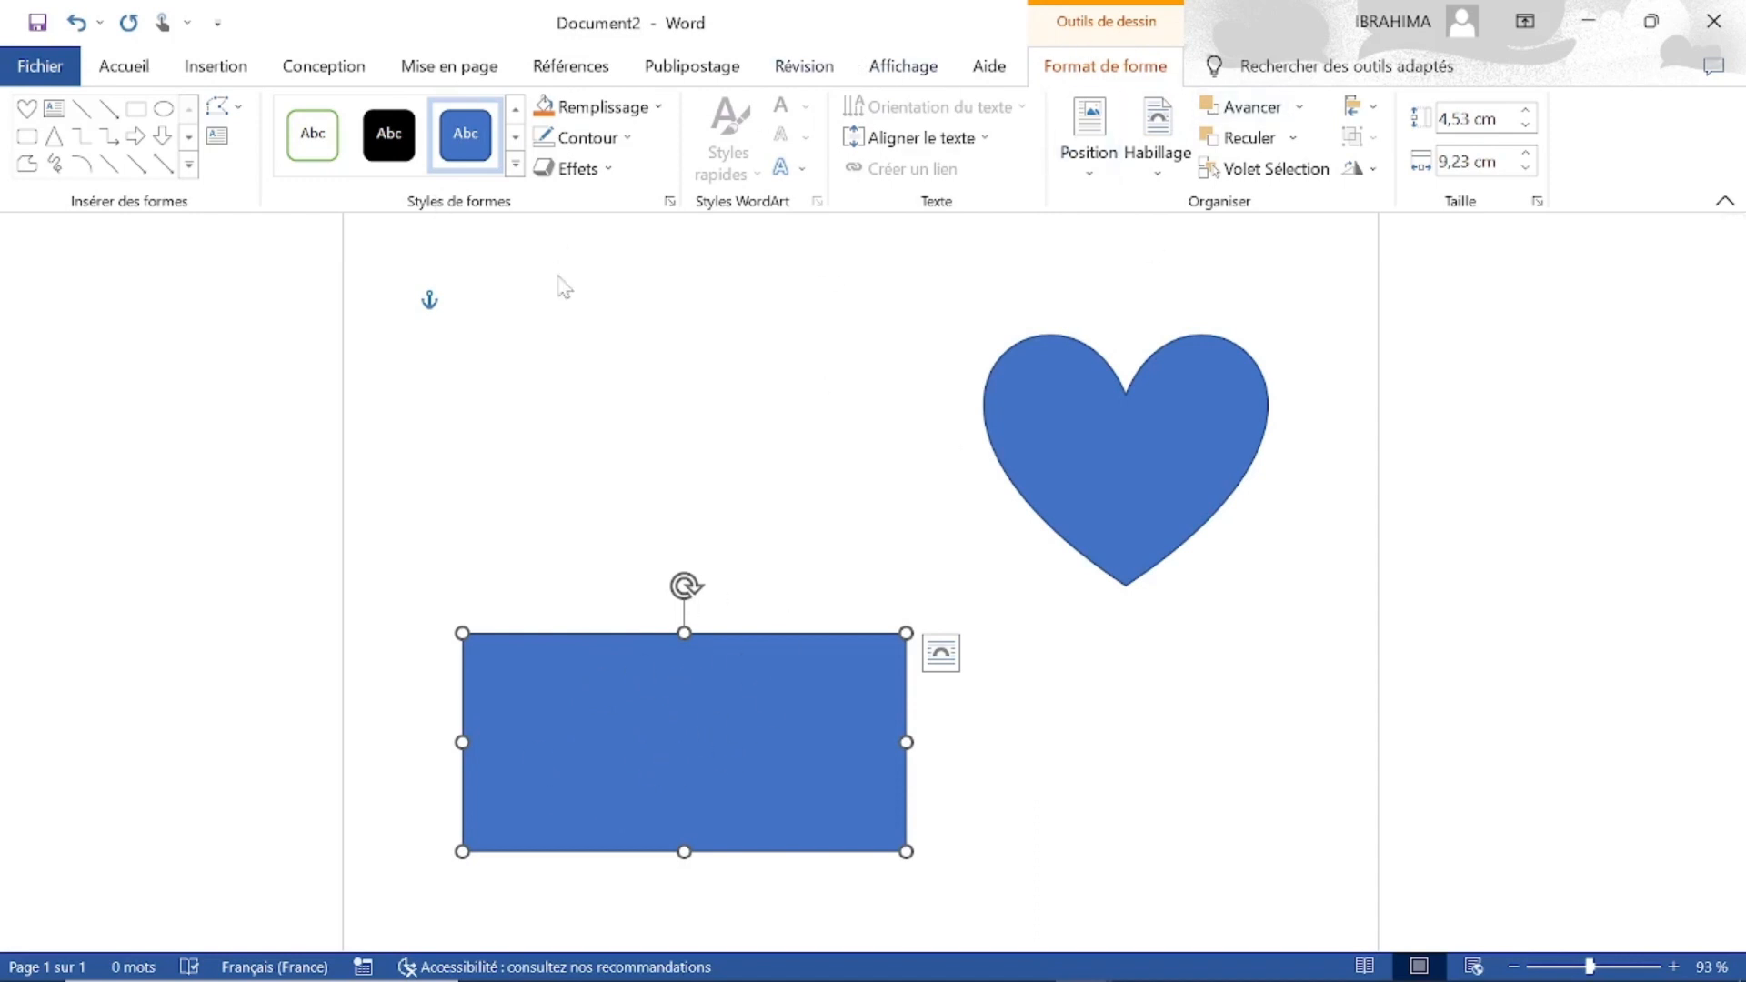
click(659, 107)
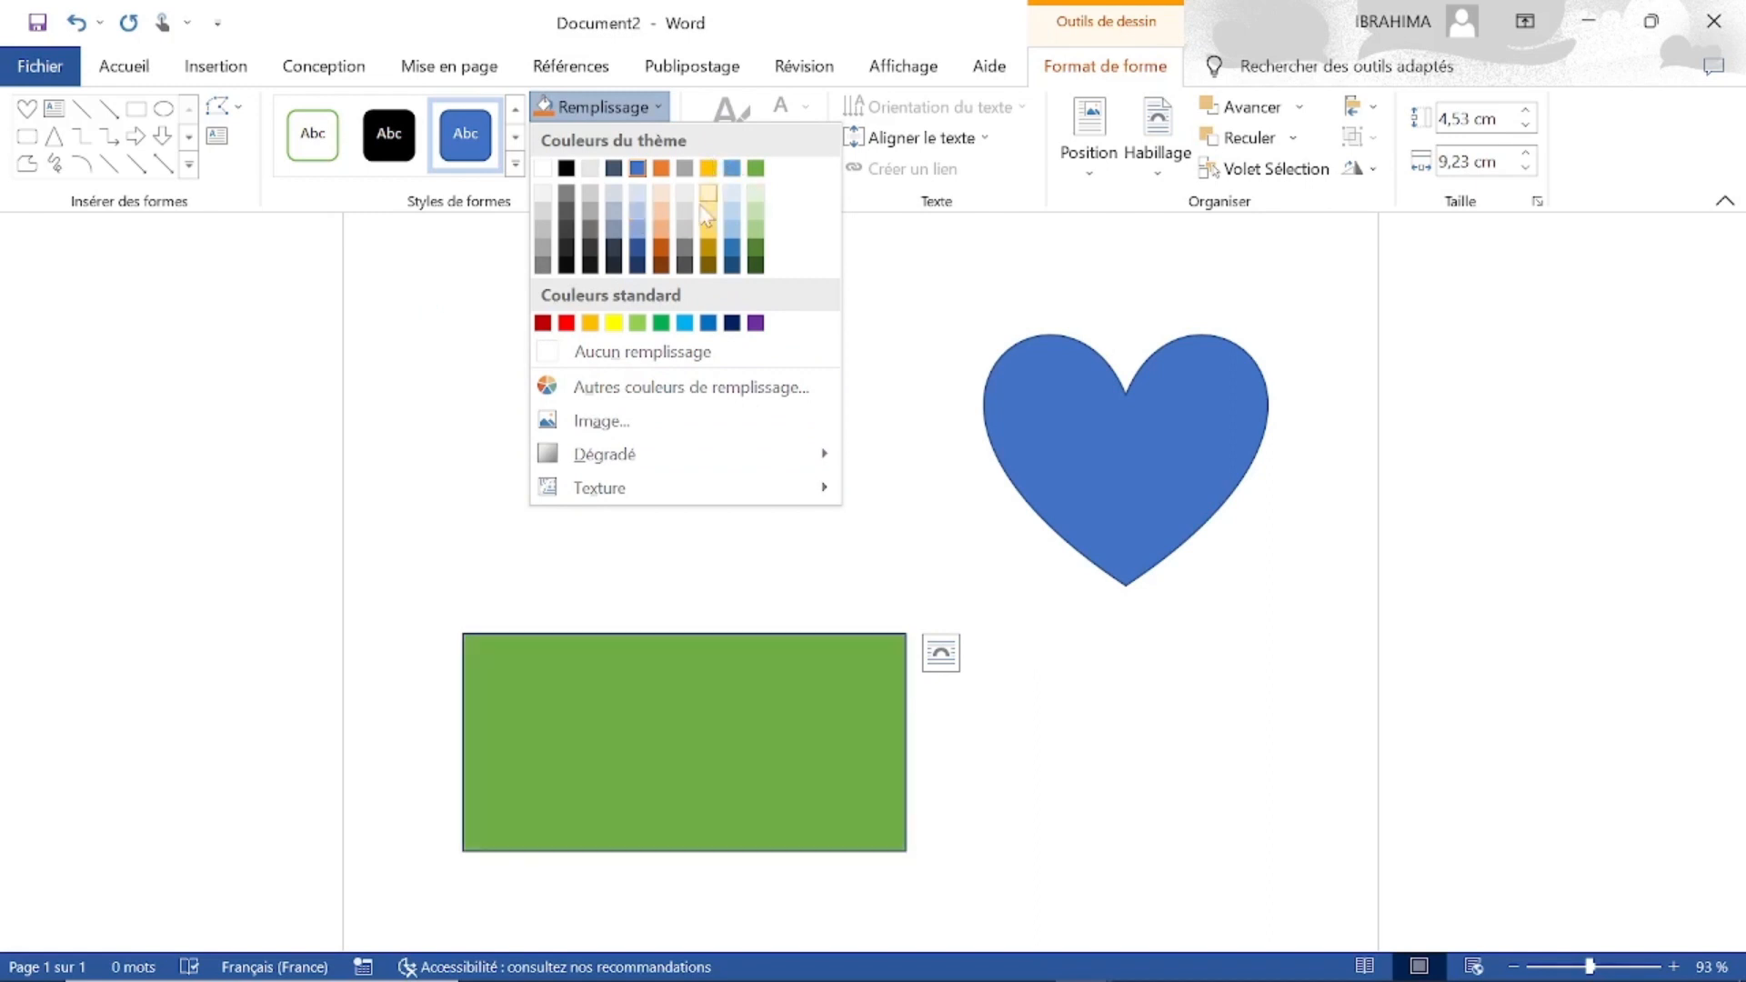
click(567, 324)
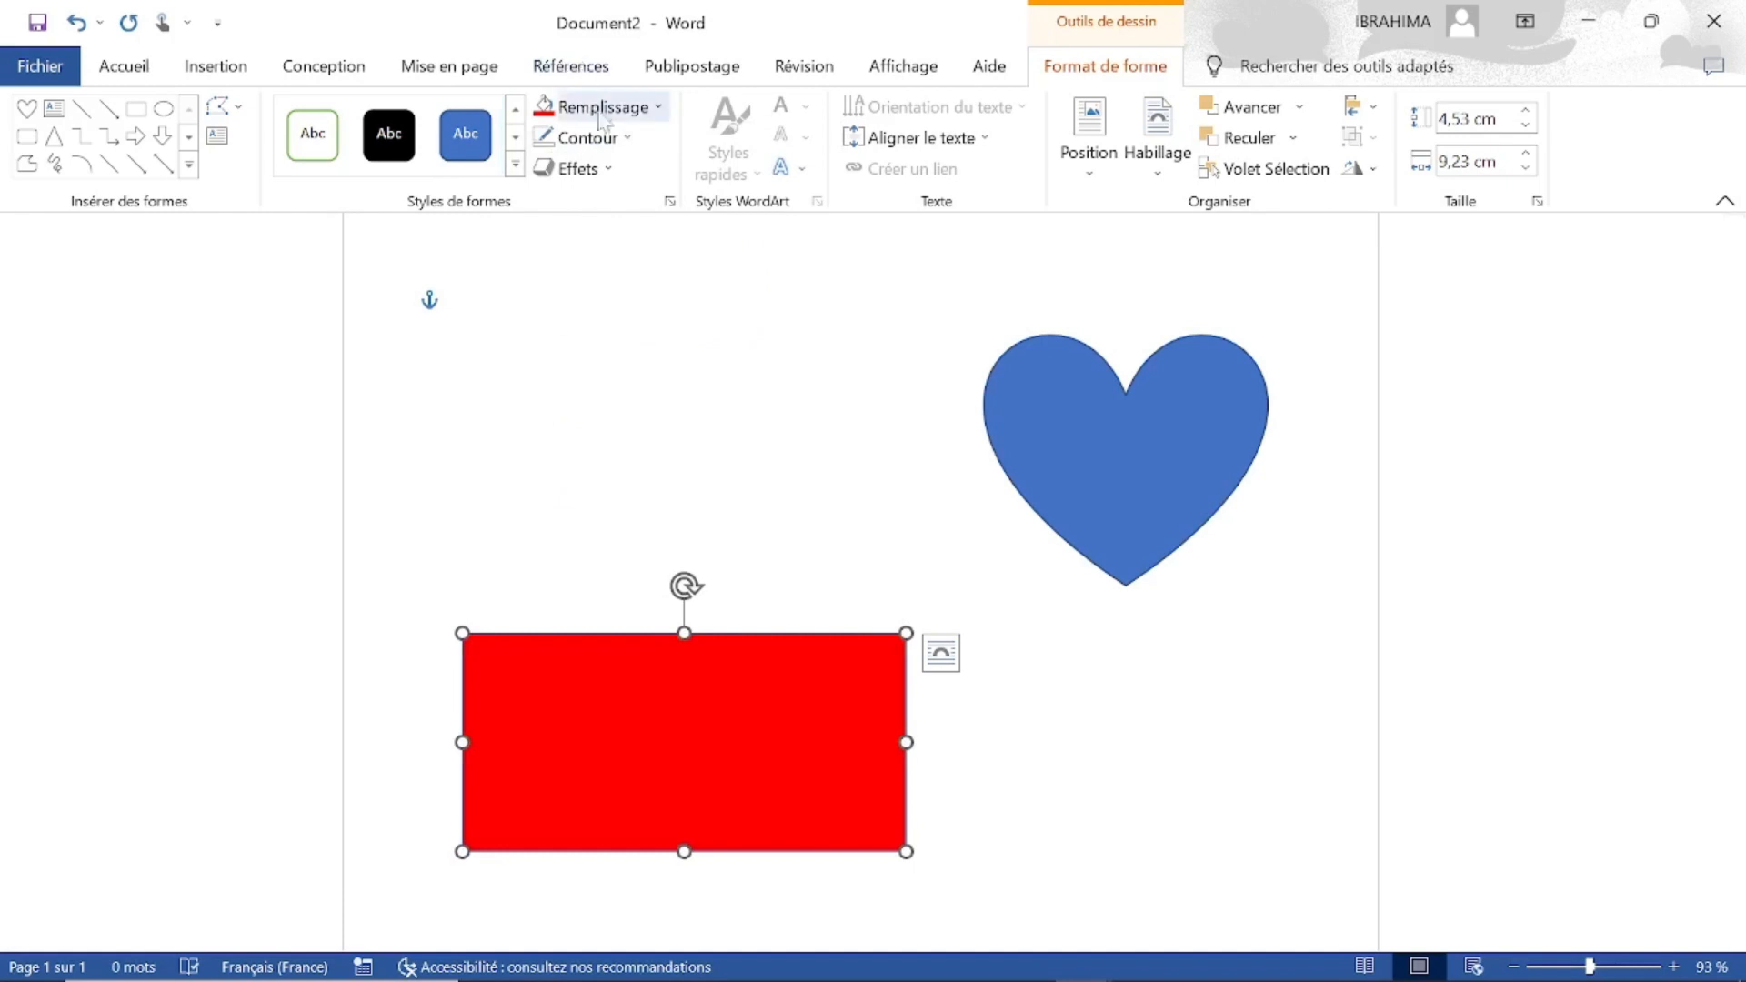
Step: Give the red rectangle a dark near-black theme outline with a thickness of 6 pt
click(617, 139)
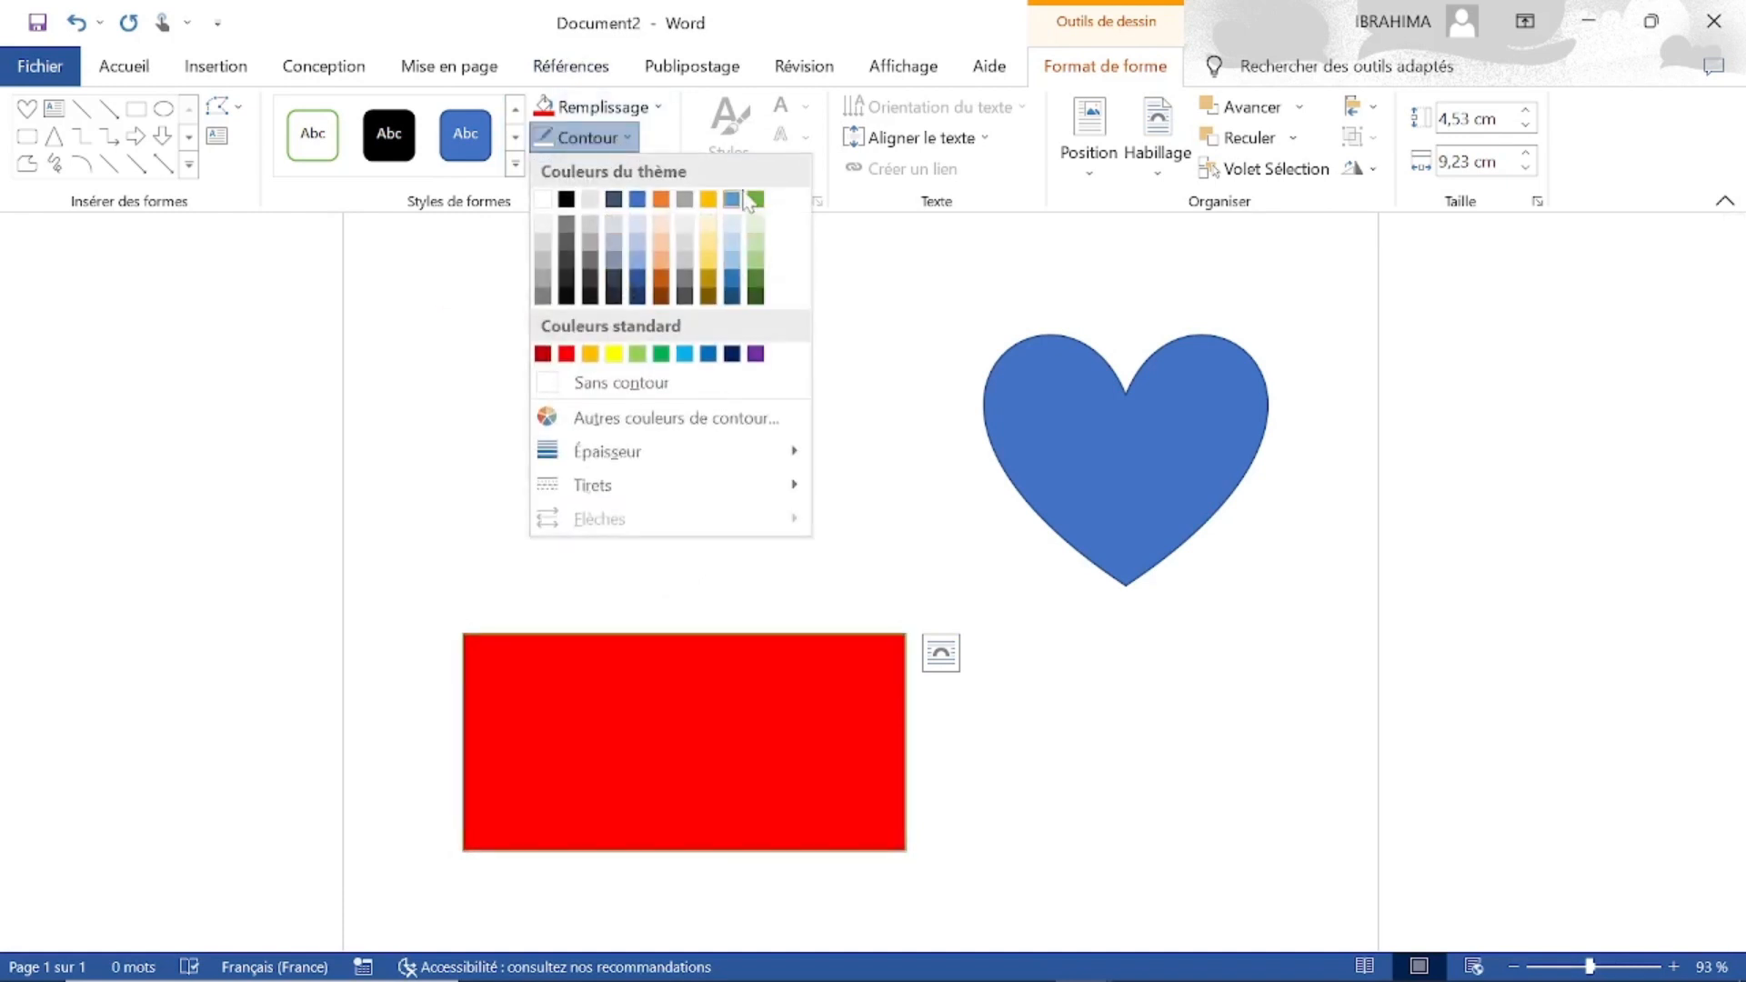
click(569, 286)
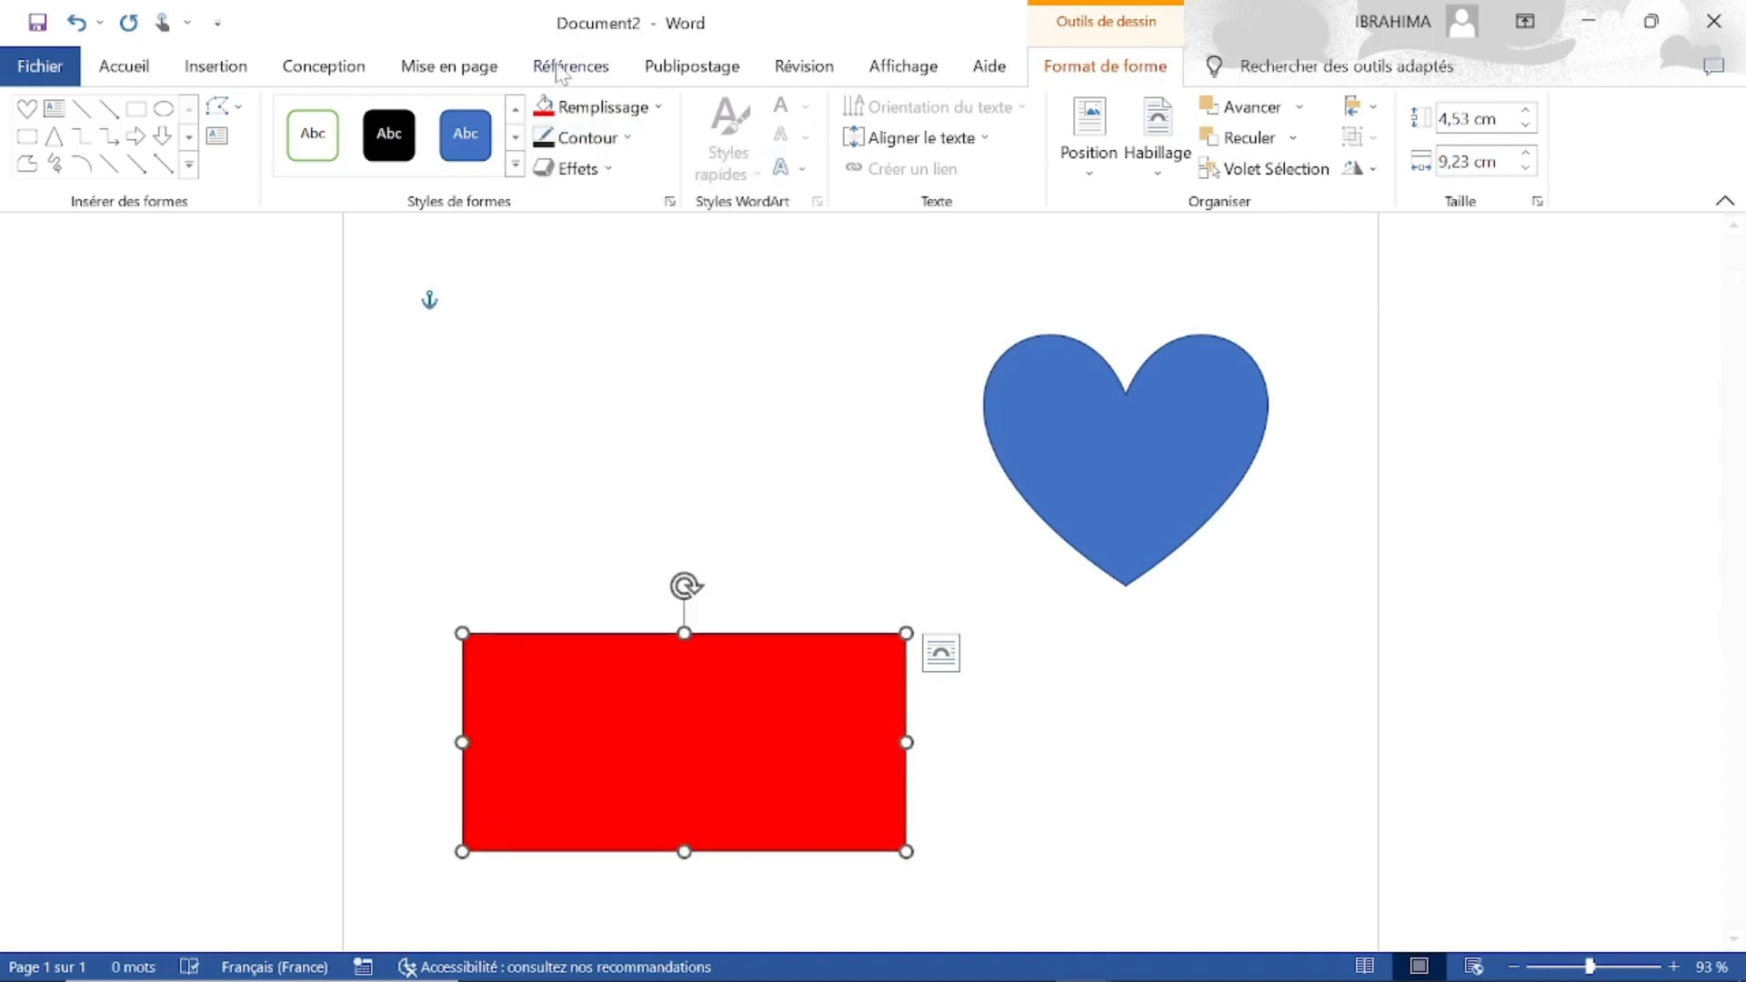
click(604, 138)
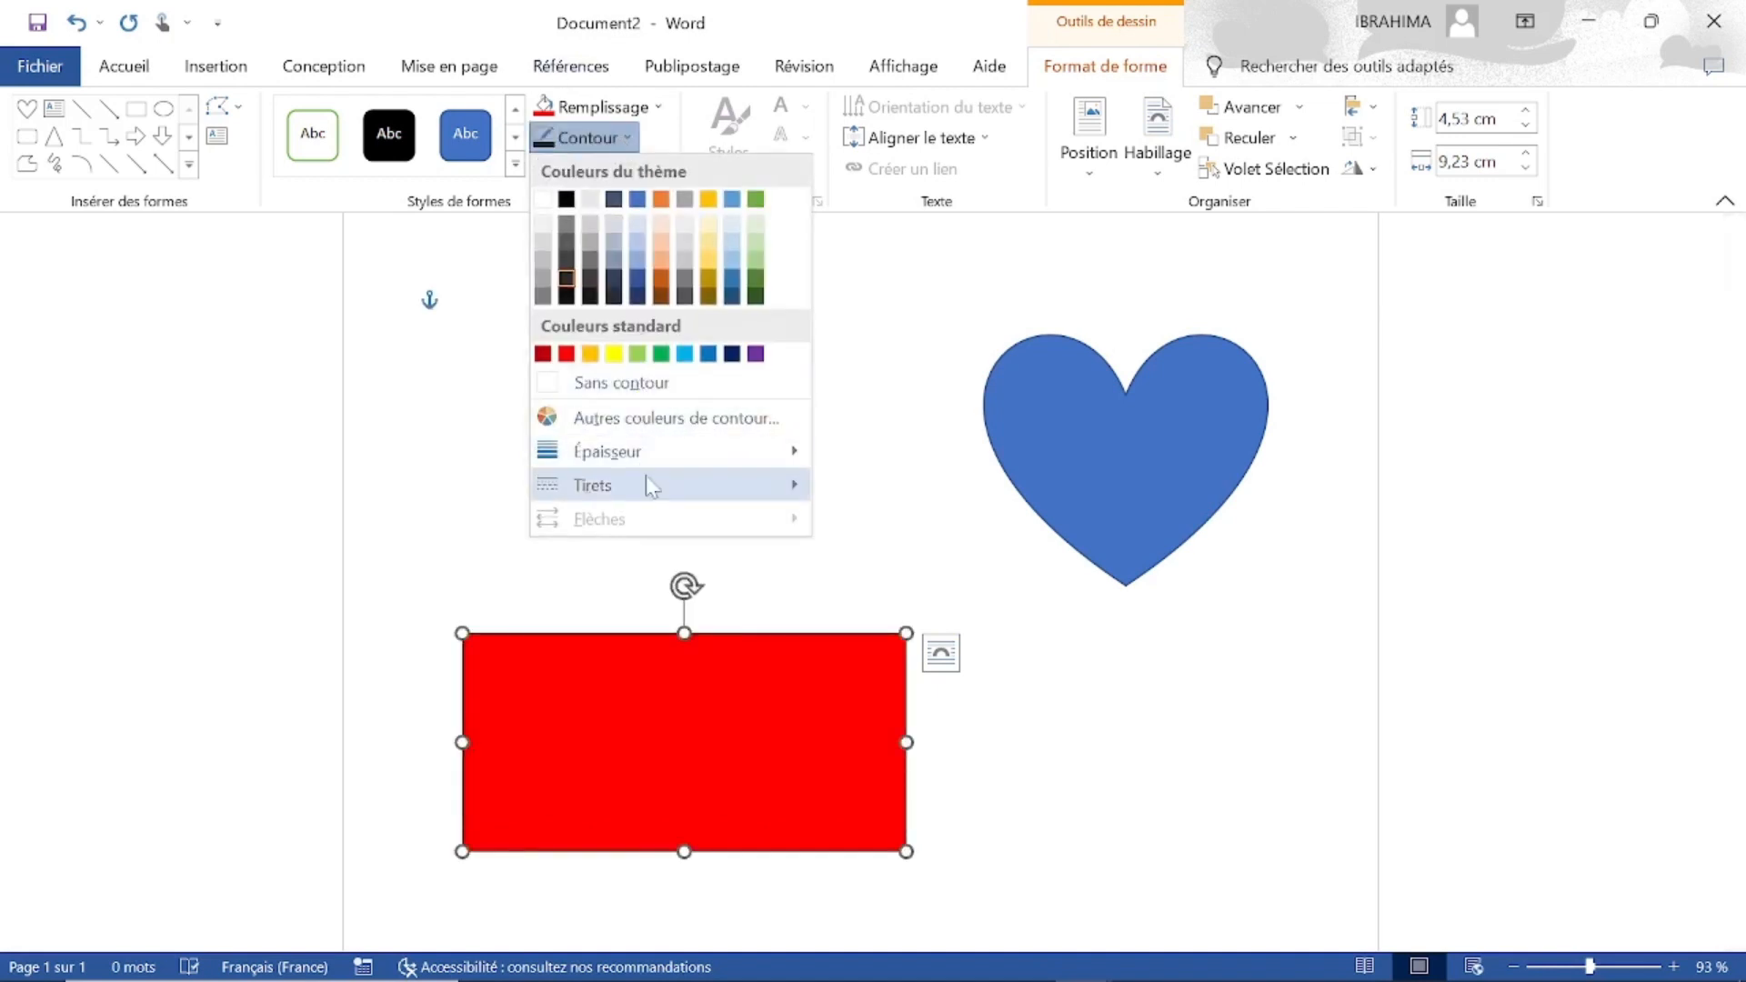
mouse_move(741, 455)
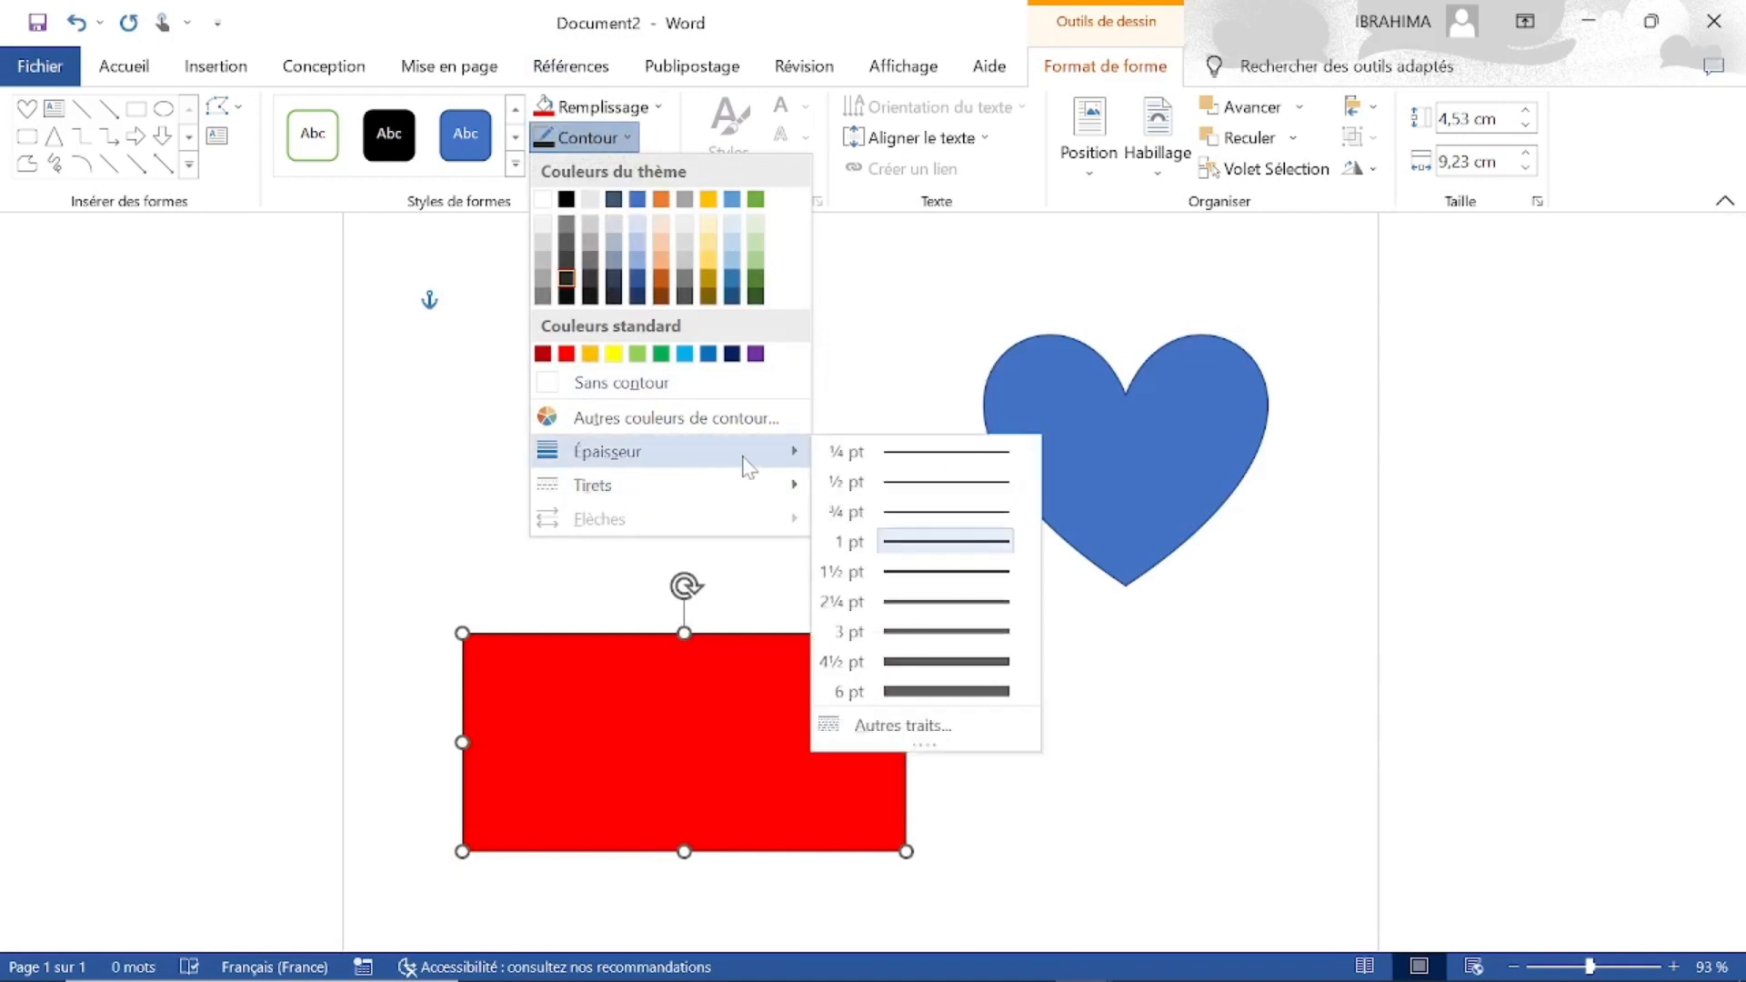
click(918, 691)
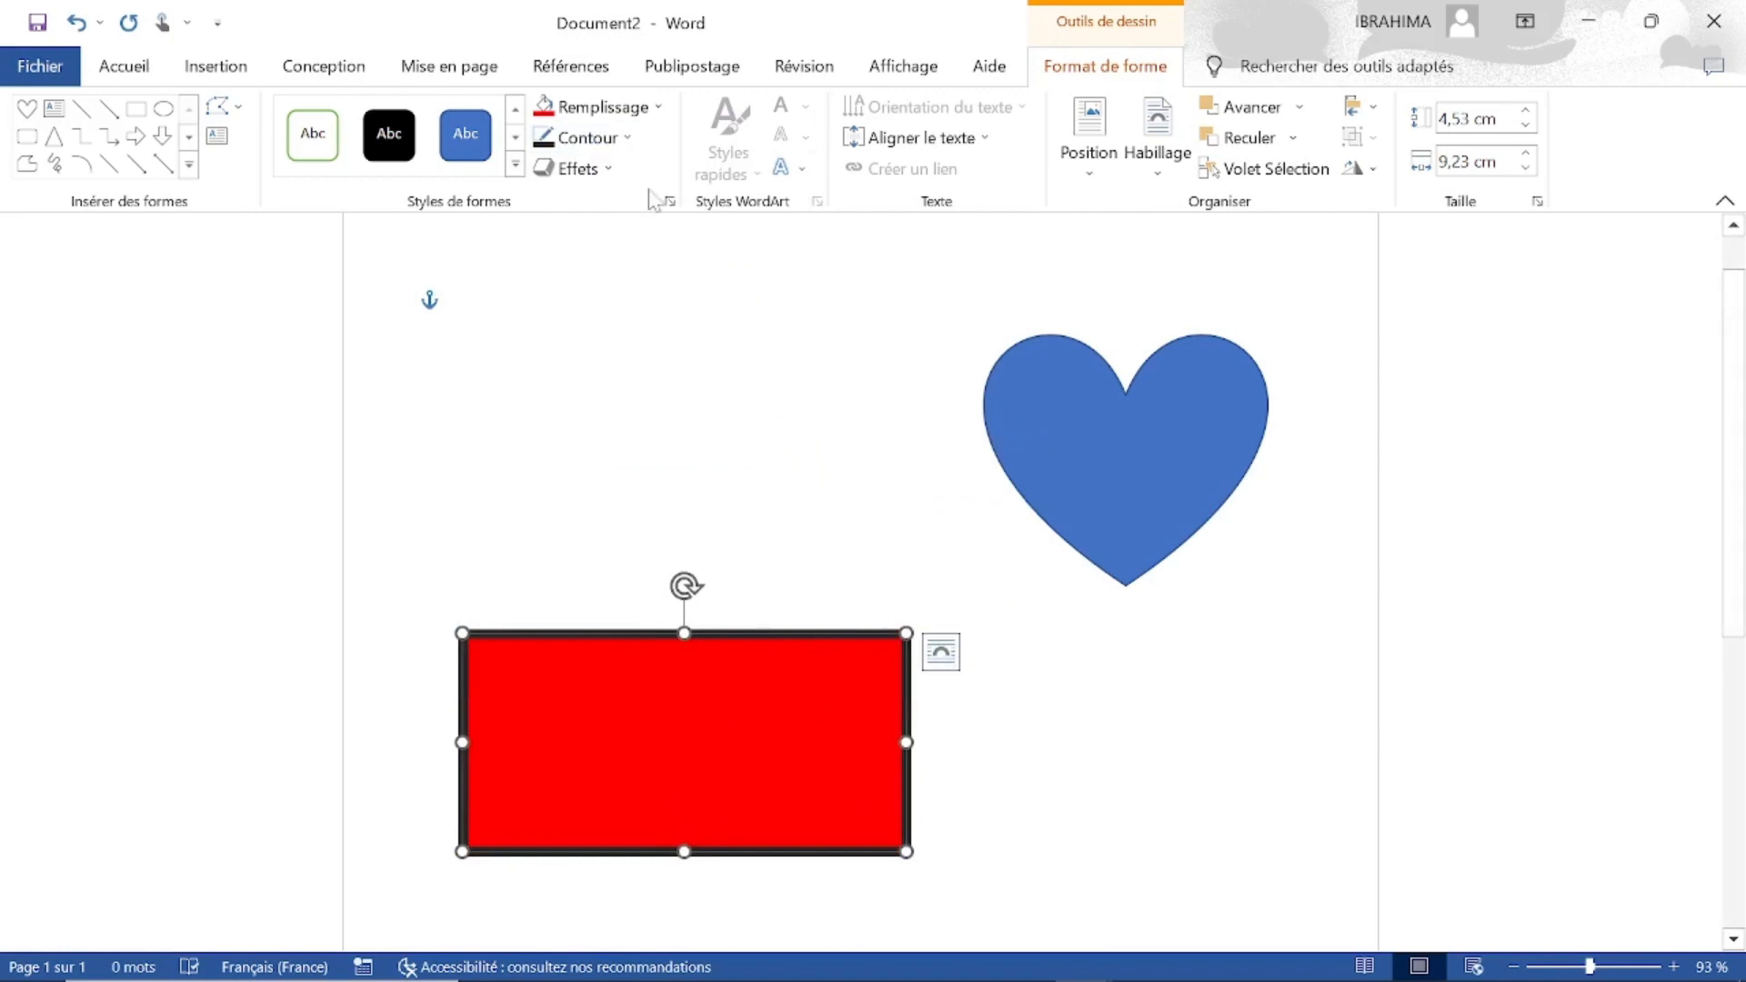
Step: Apply the predefined shape effect with a shadow cast to the lower left to the red rectangle, and deselect it
click(607, 171)
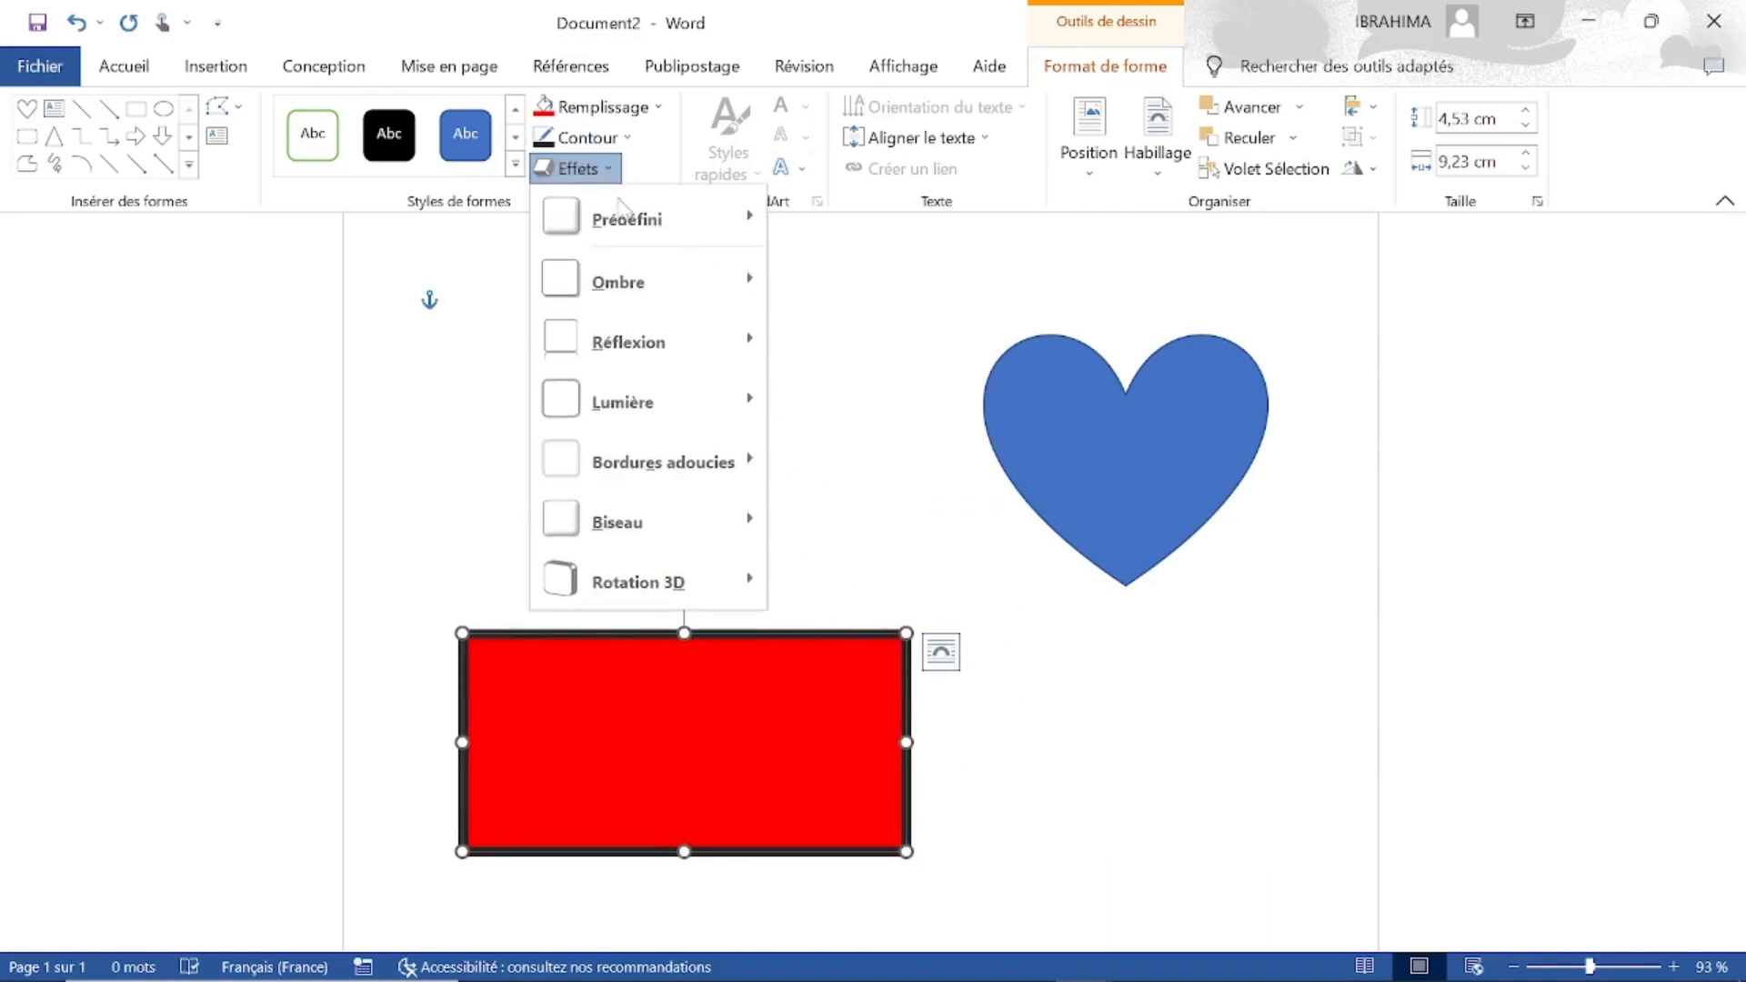
mouse_move(641, 222)
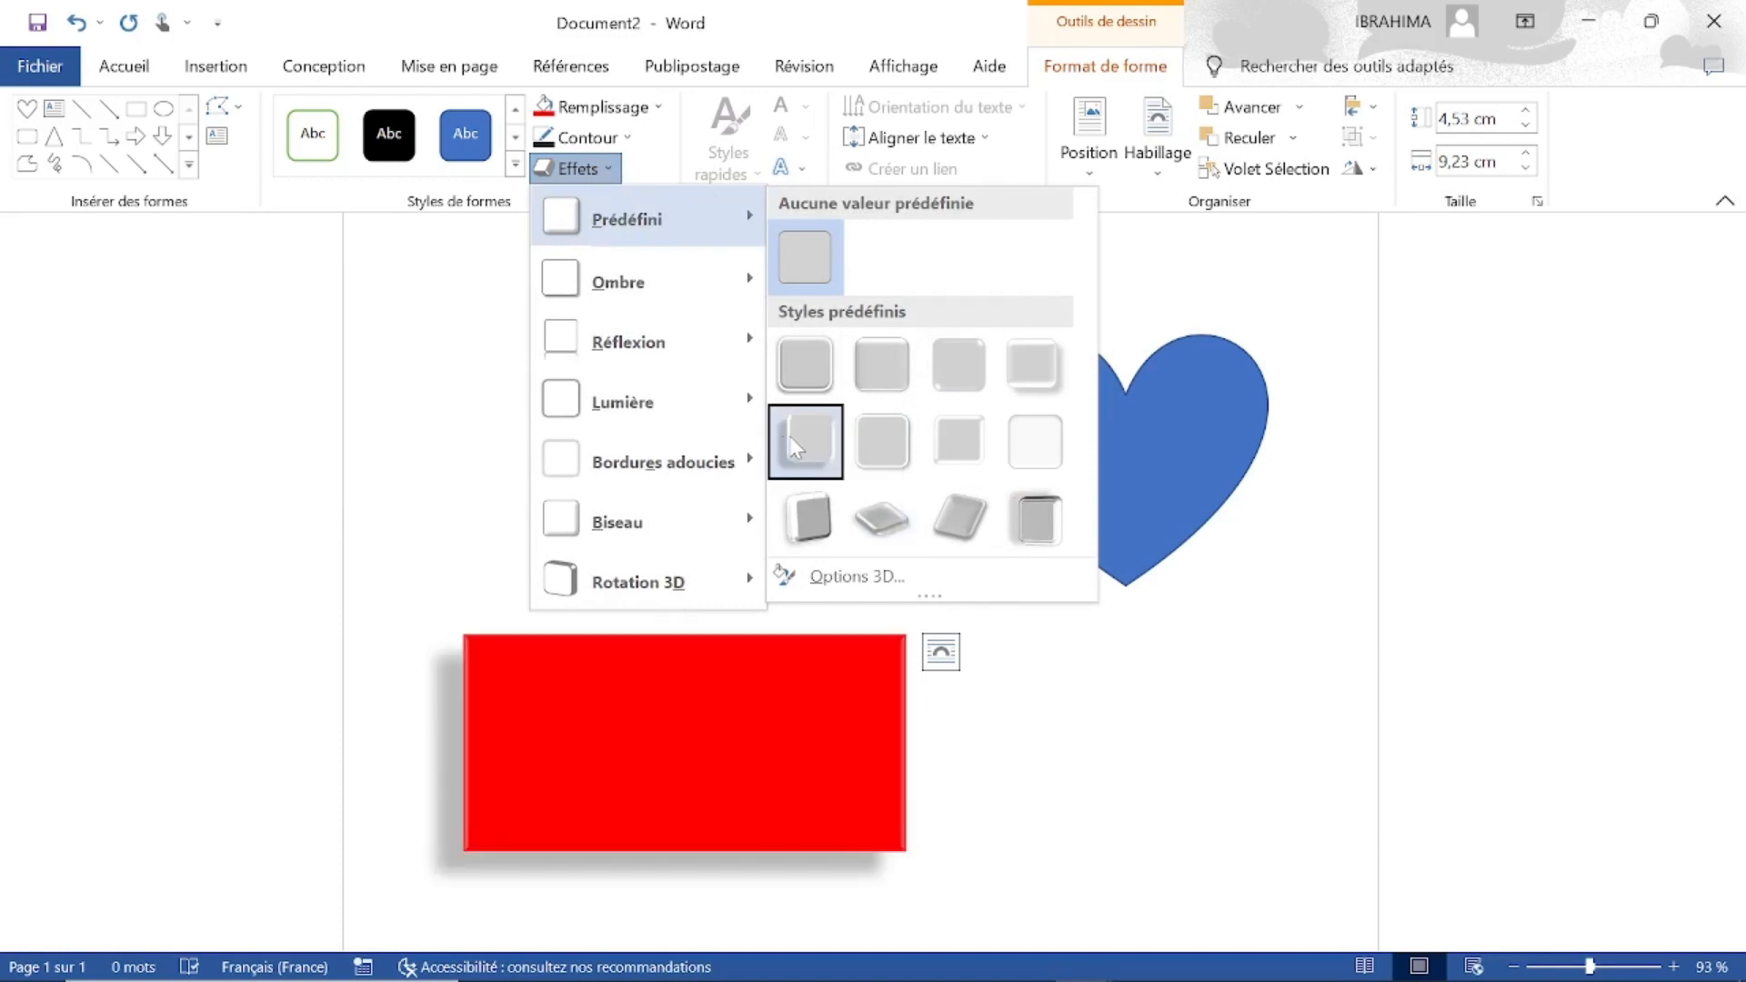
click(795, 443)
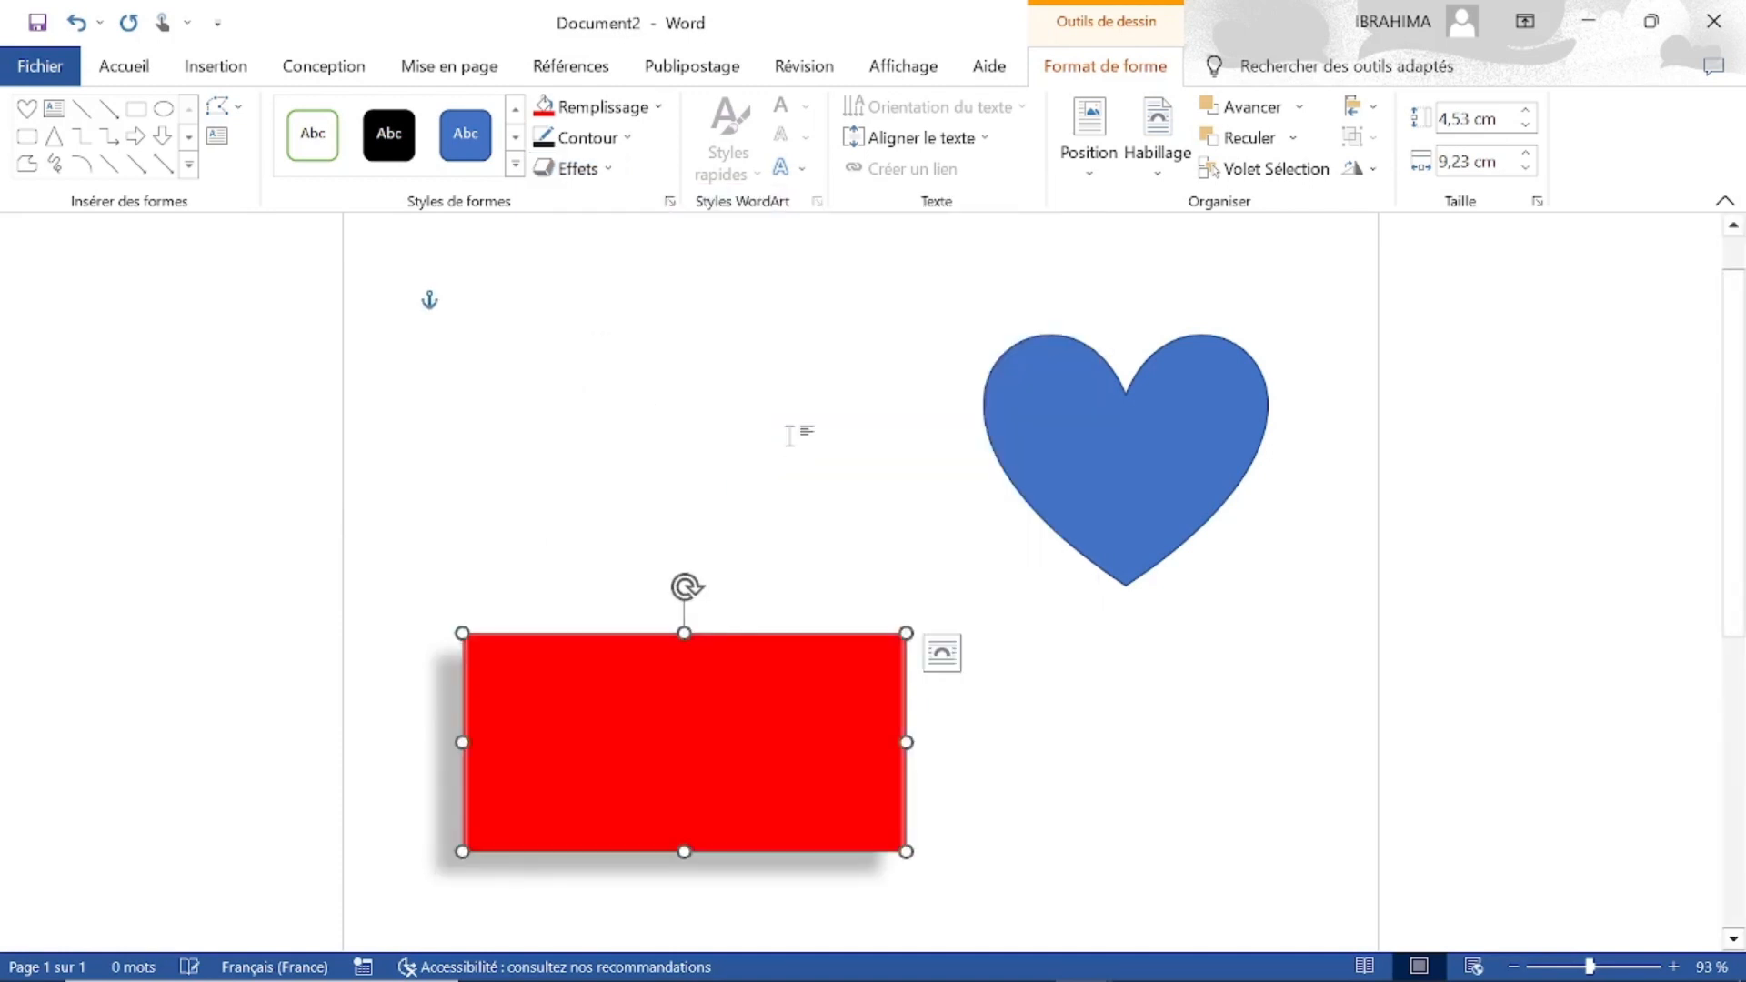
click(812, 535)
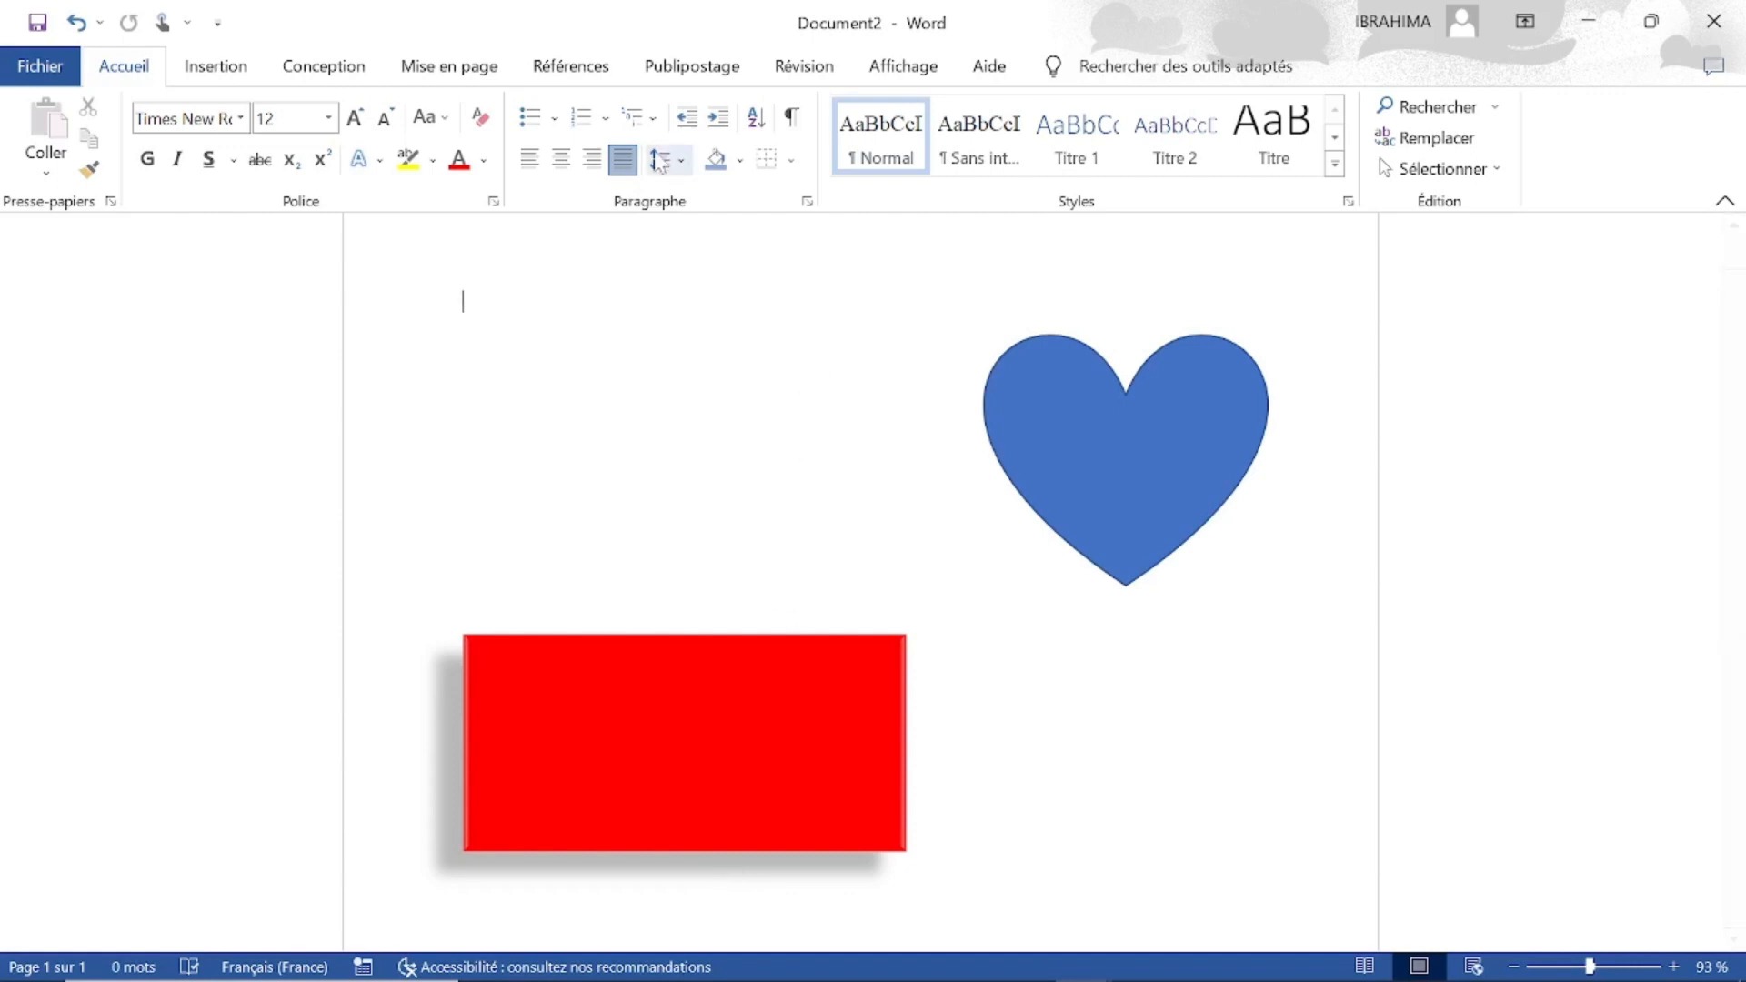
Step: Examine the light and dark gradient variations available for the red rectangle's fill, including the detailed shape fill options
click(581, 687)
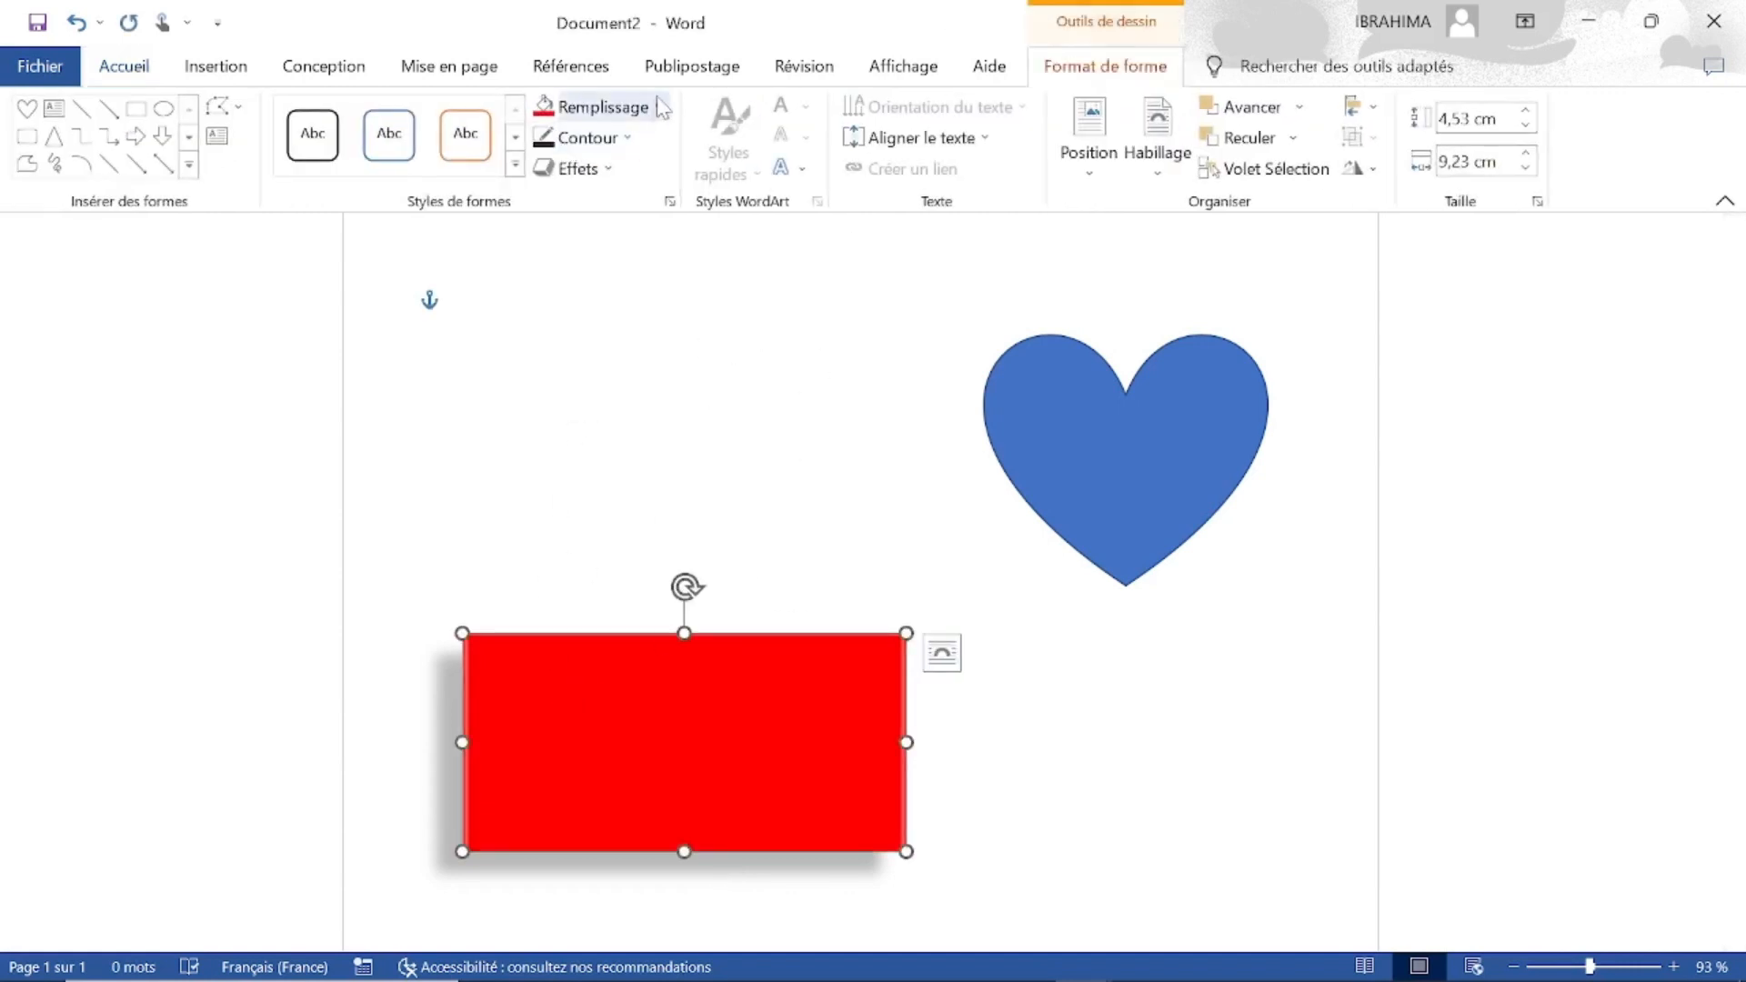
click(657, 105)
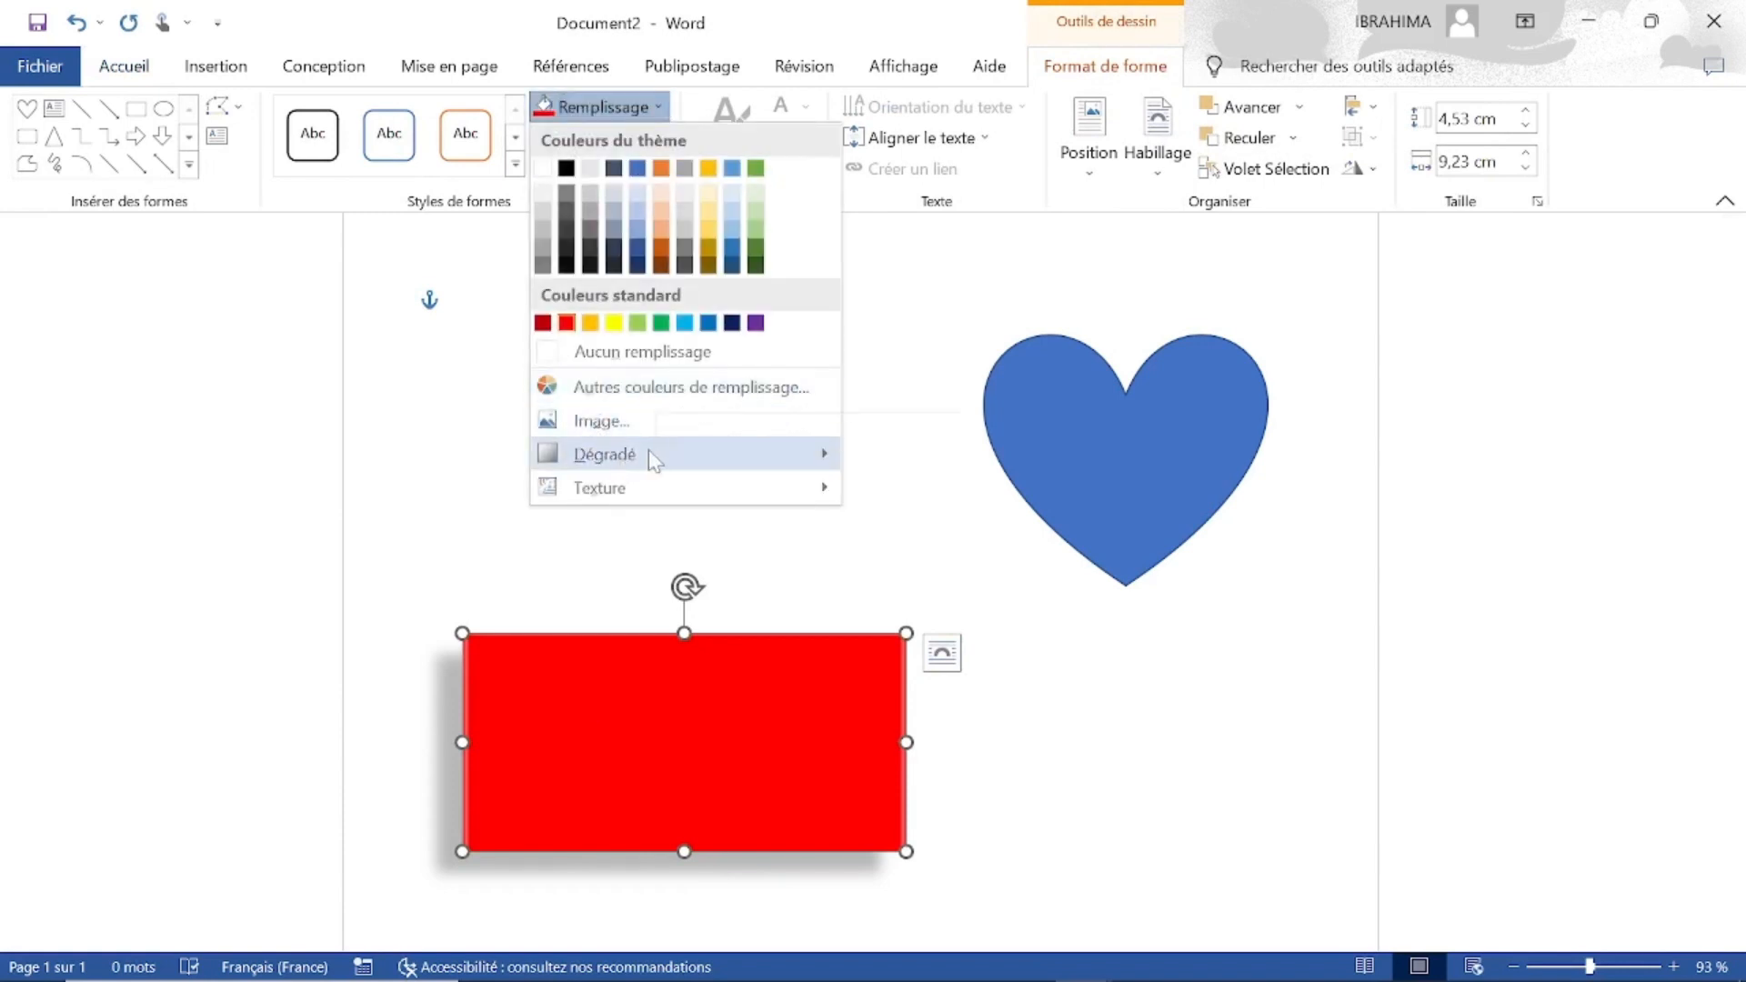
mouse_move(659, 456)
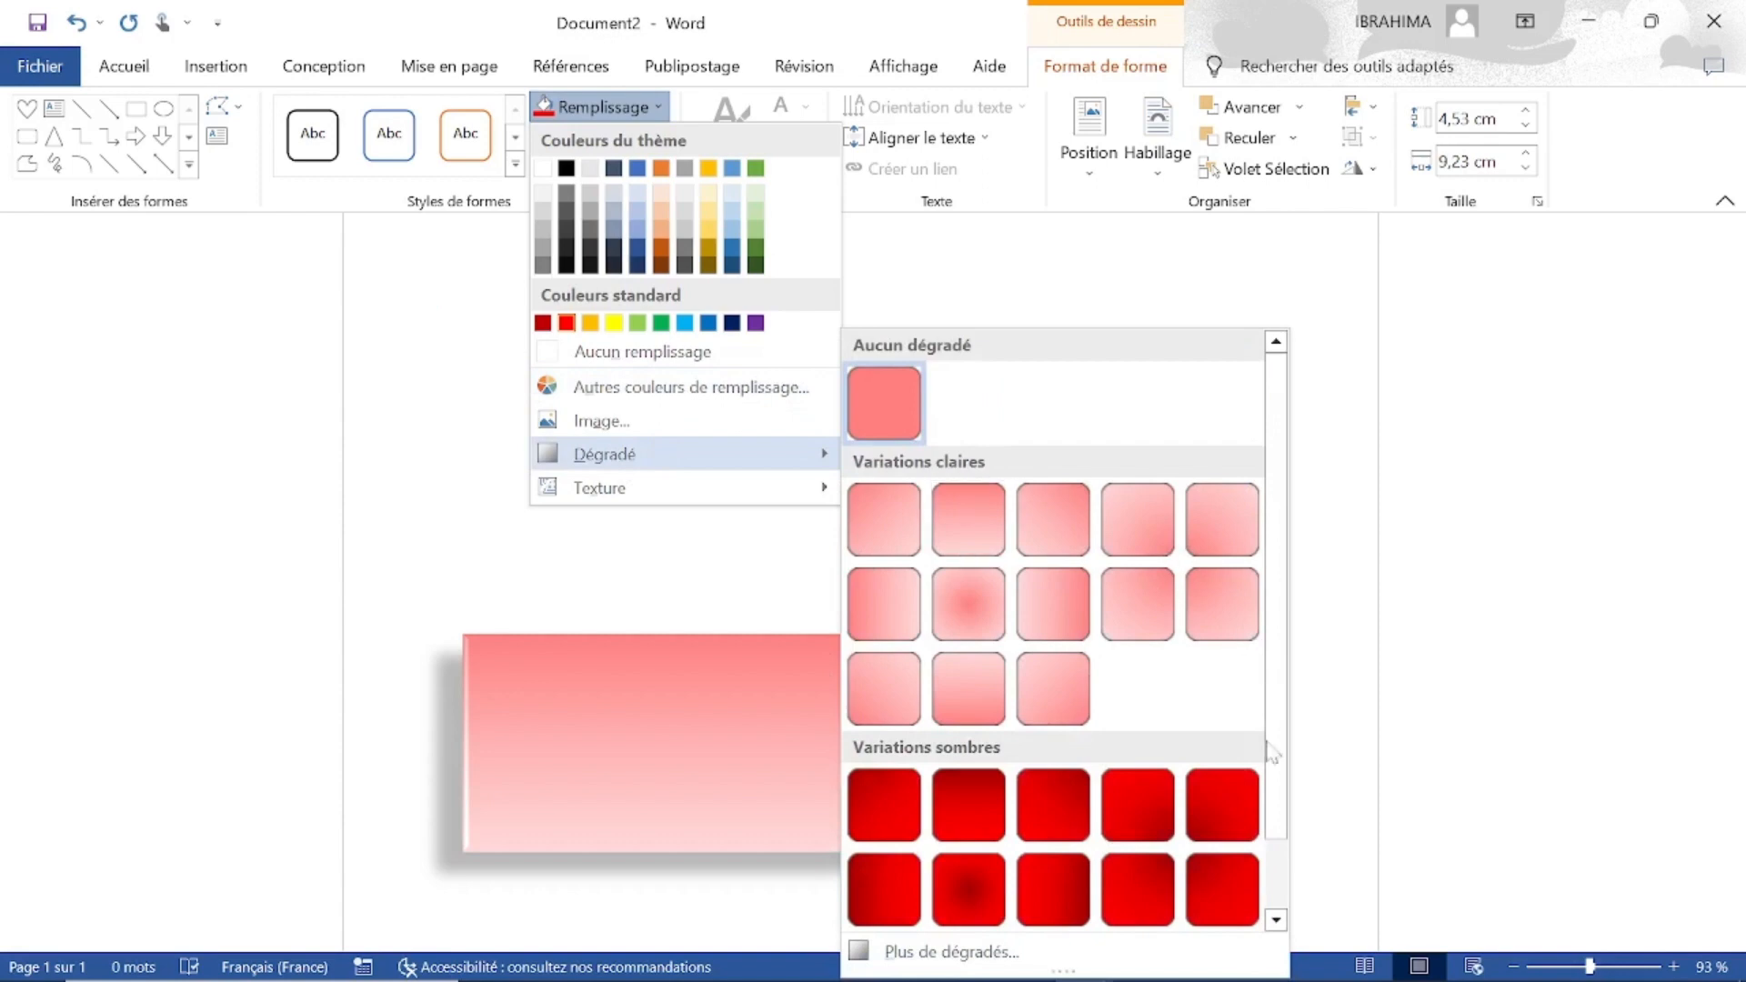
click(1275, 920)
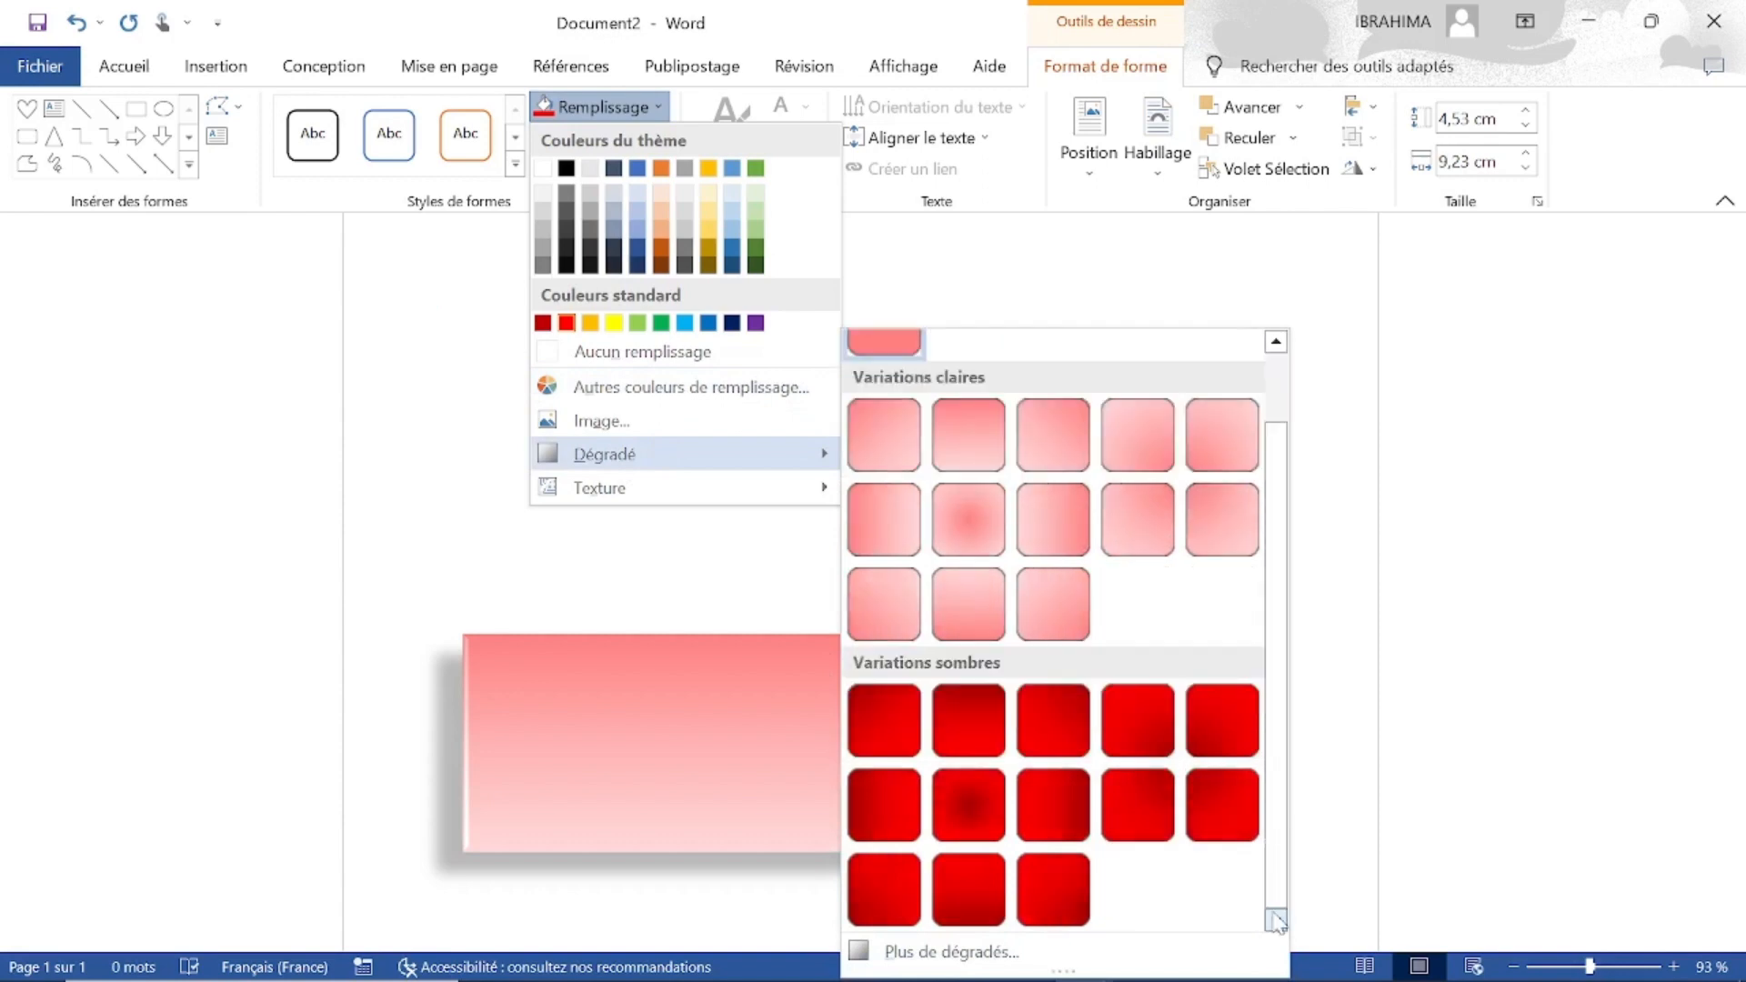
click(1286, 371)
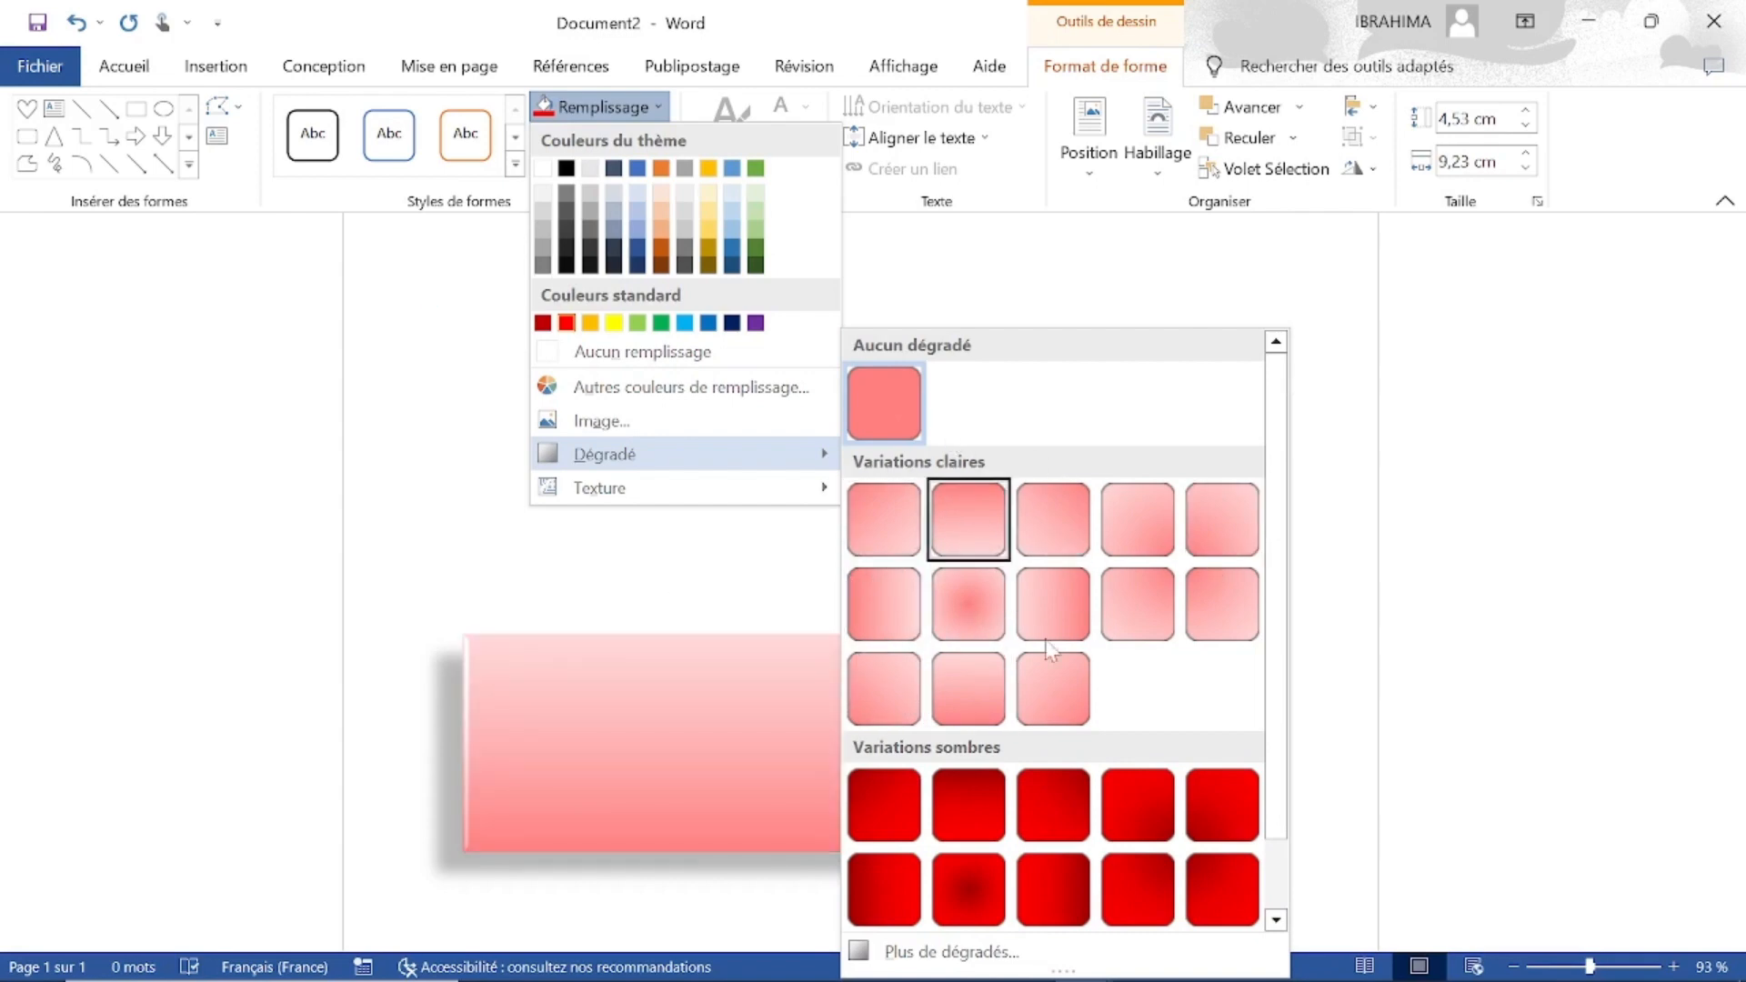
click(1277, 921)
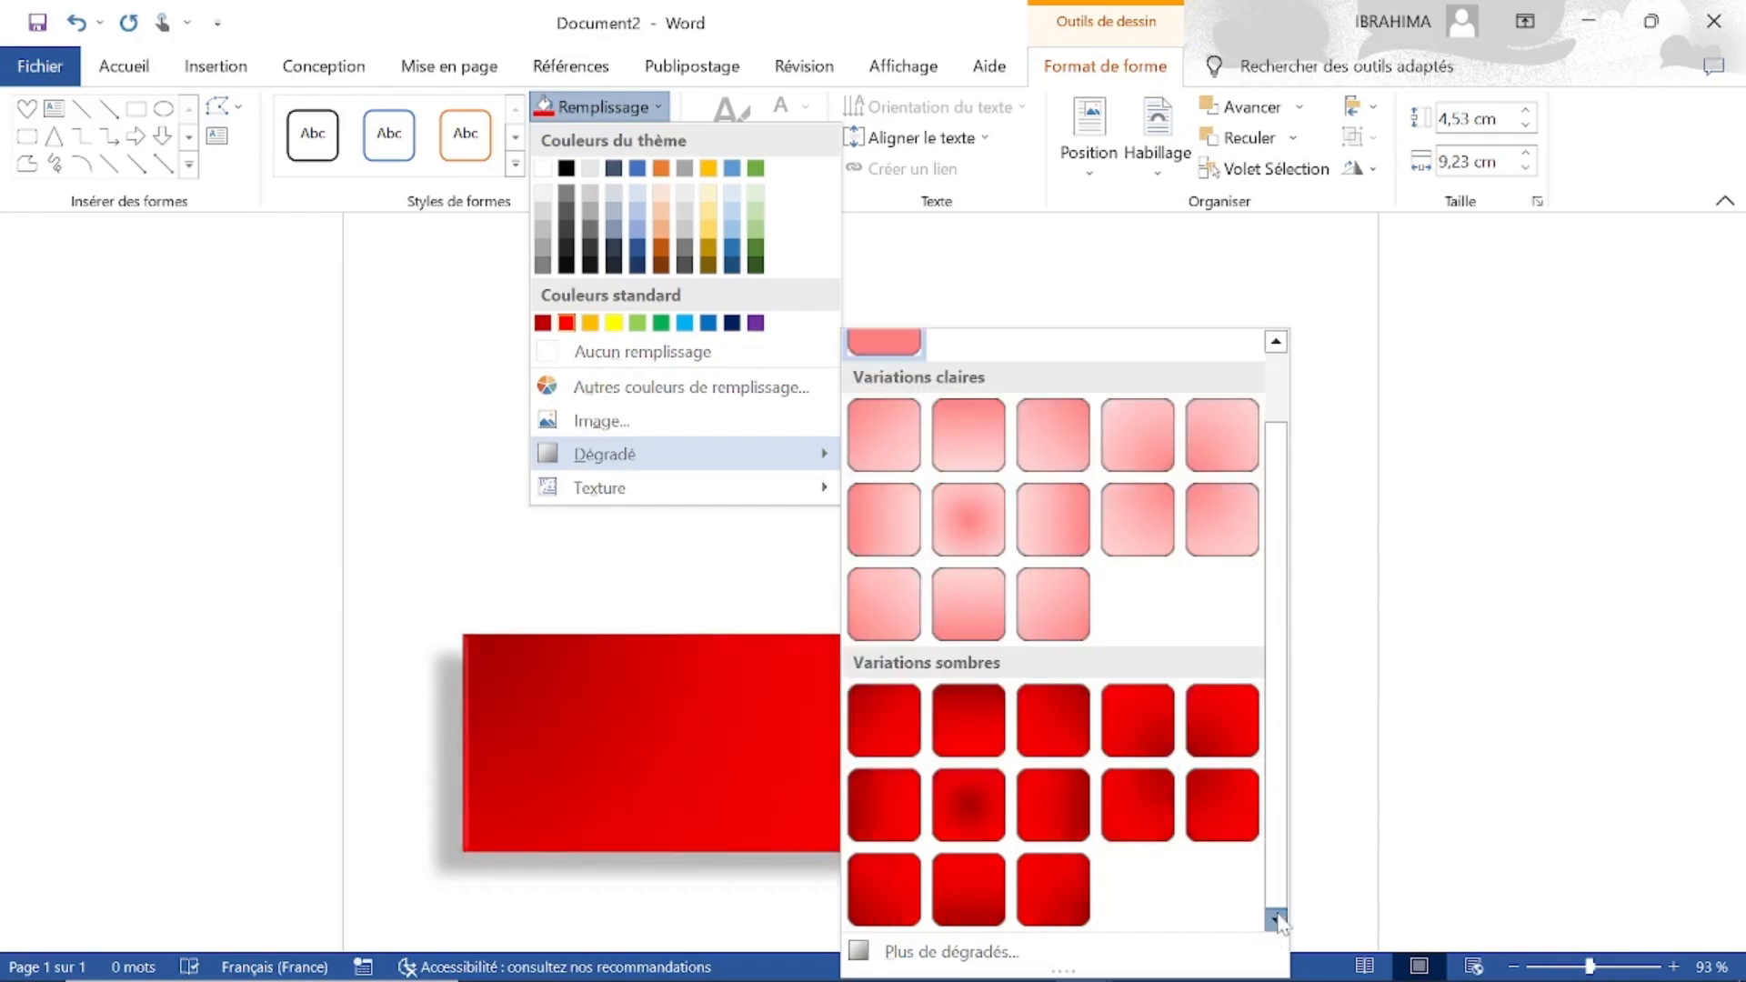
click(980, 953)
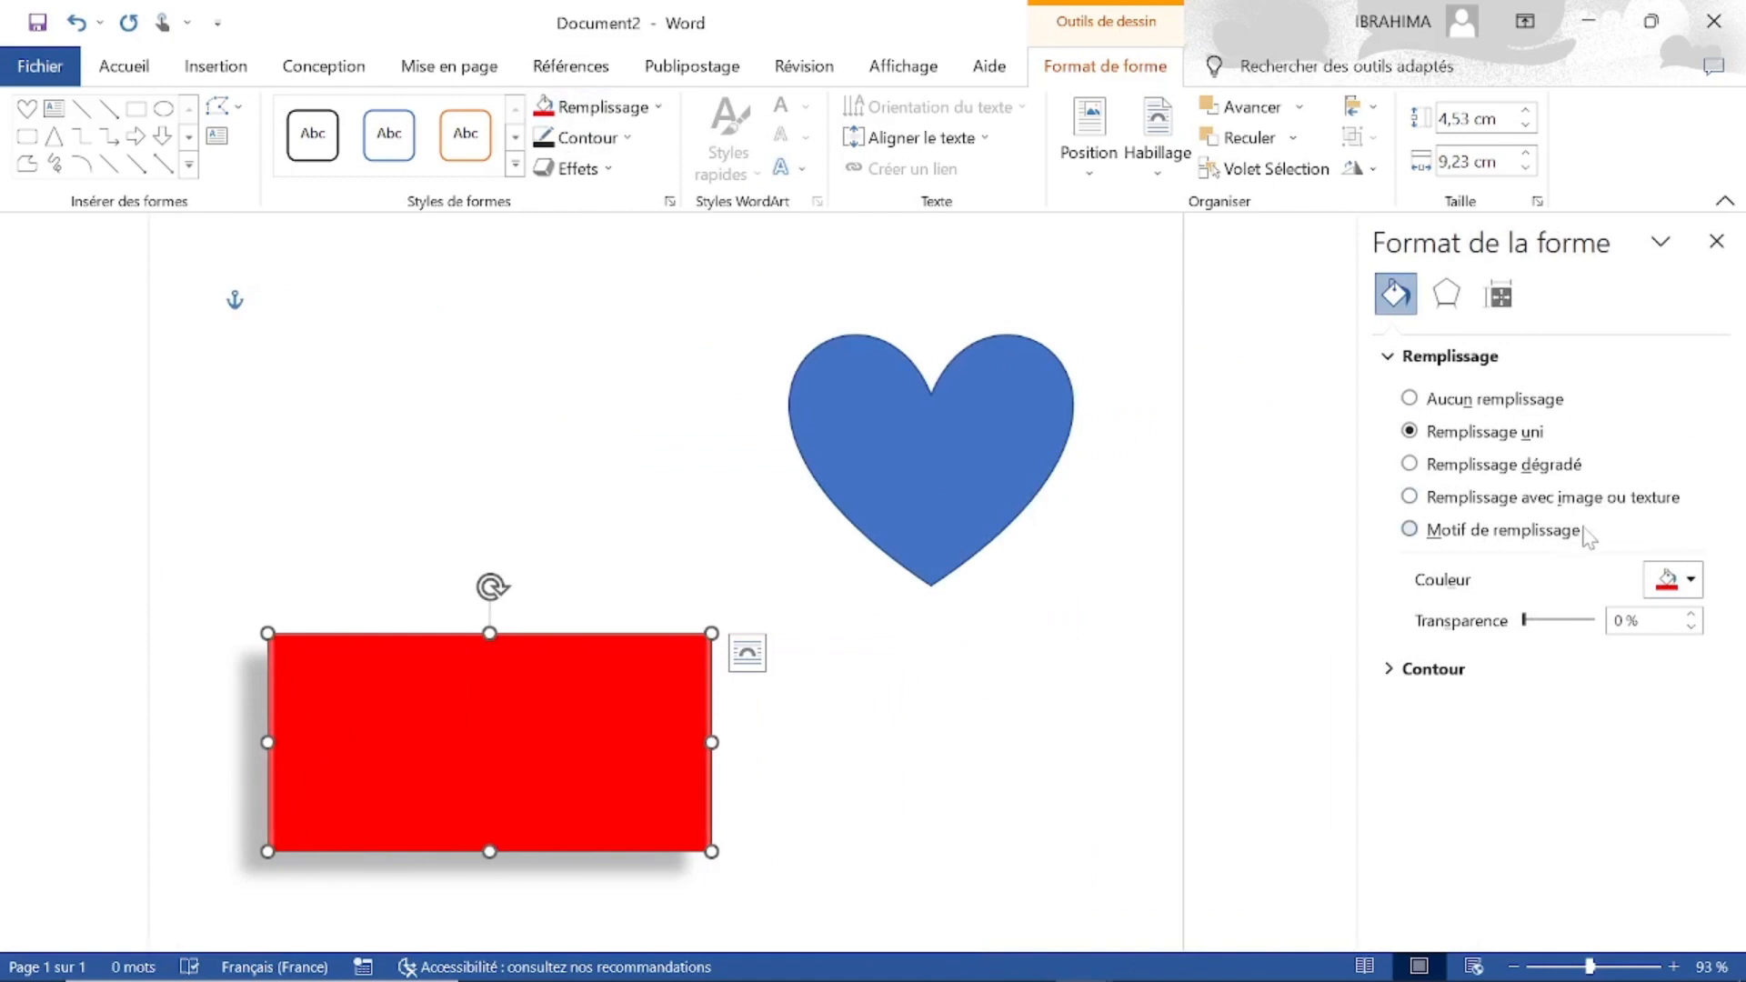
click(1718, 242)
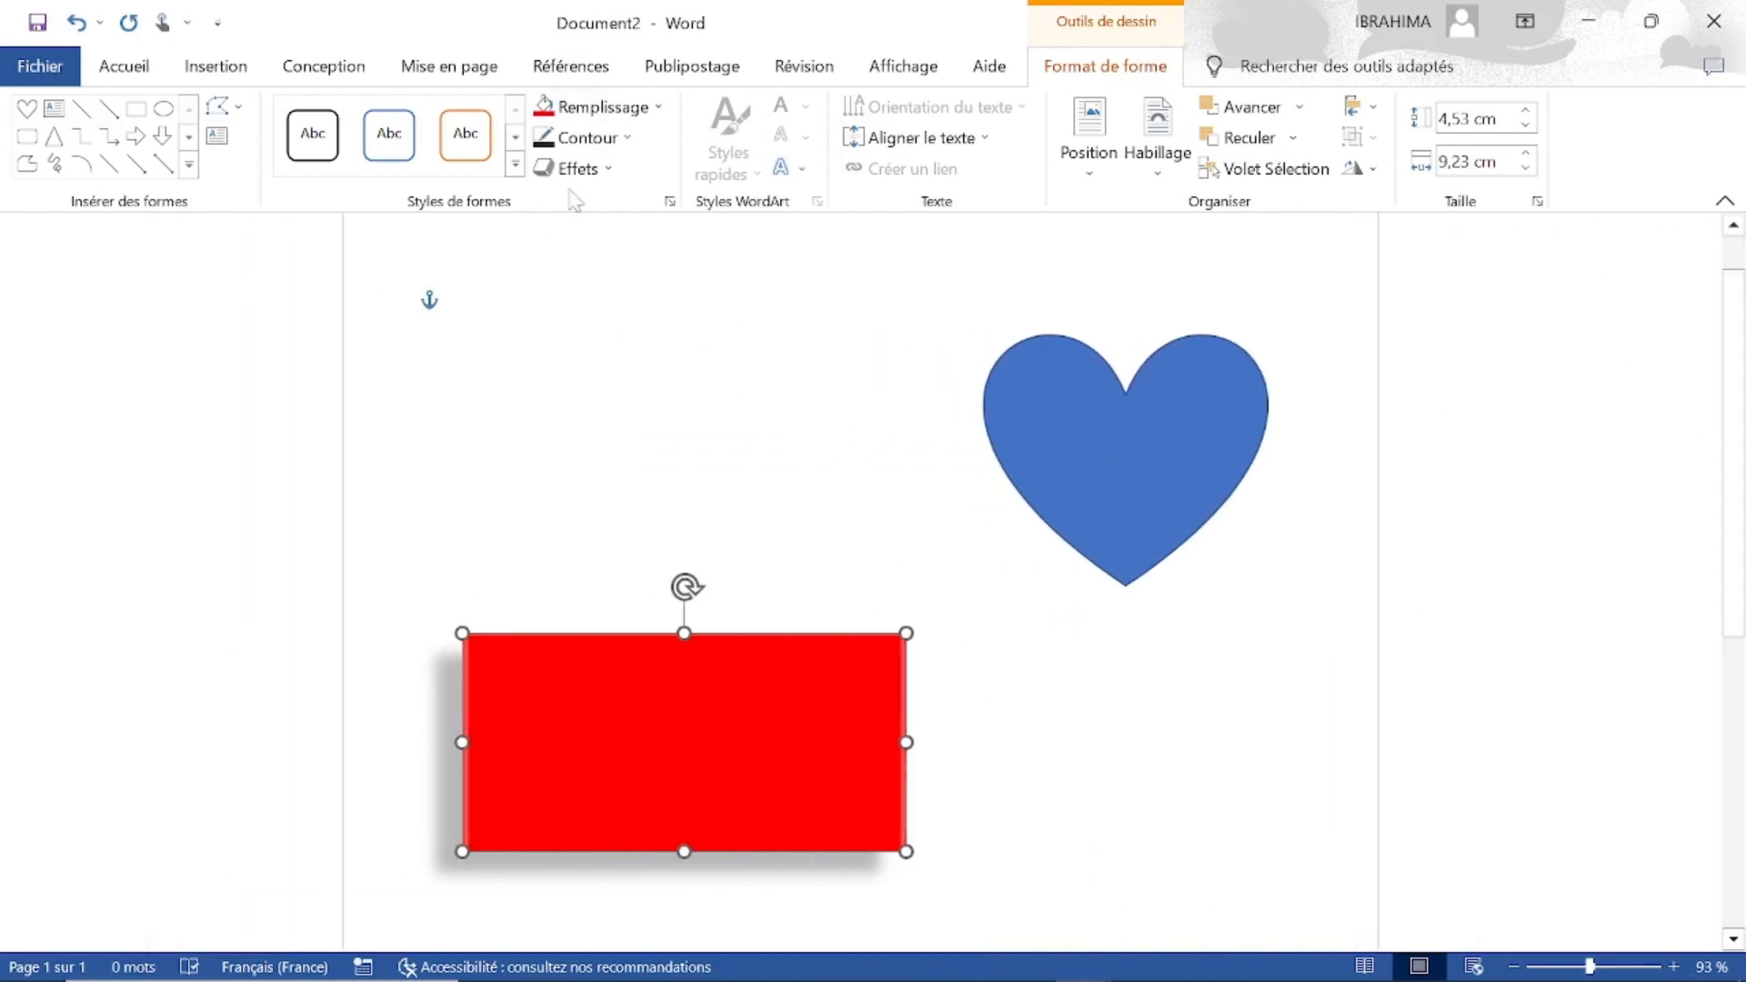
Step: Fill the red rectangle with the picture cake-1971552_1920 from the computer, working offline
click(660, 109)
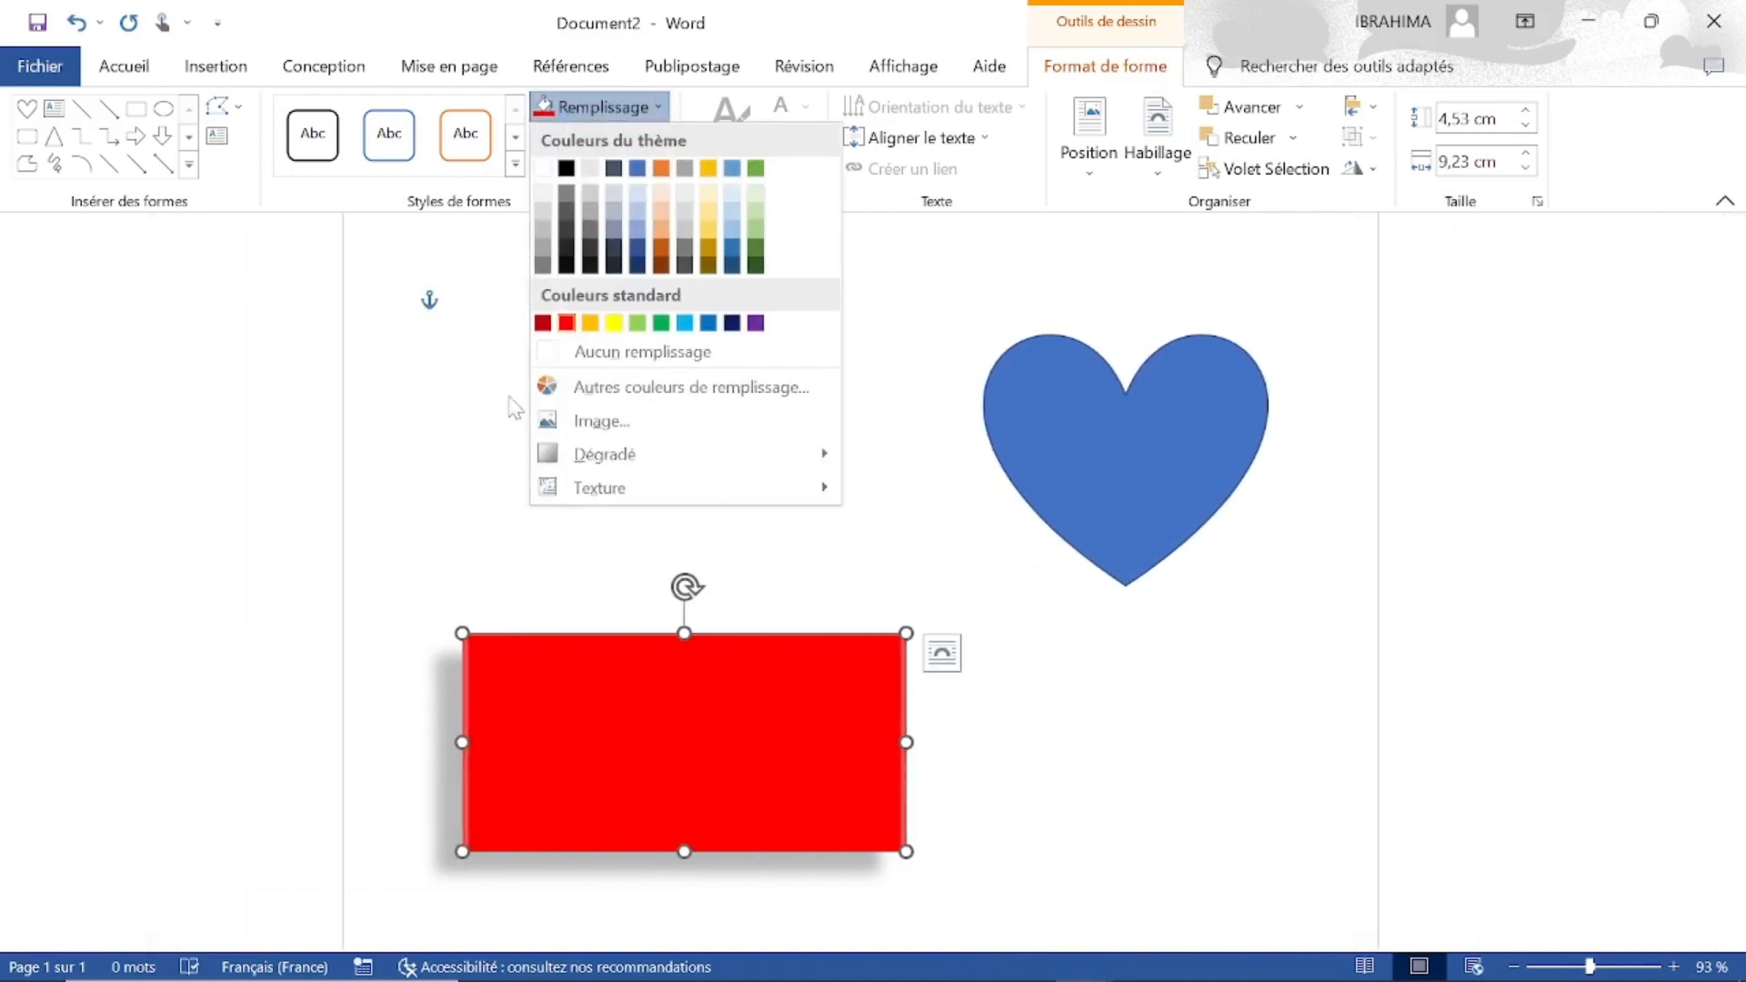
click(626, 420)
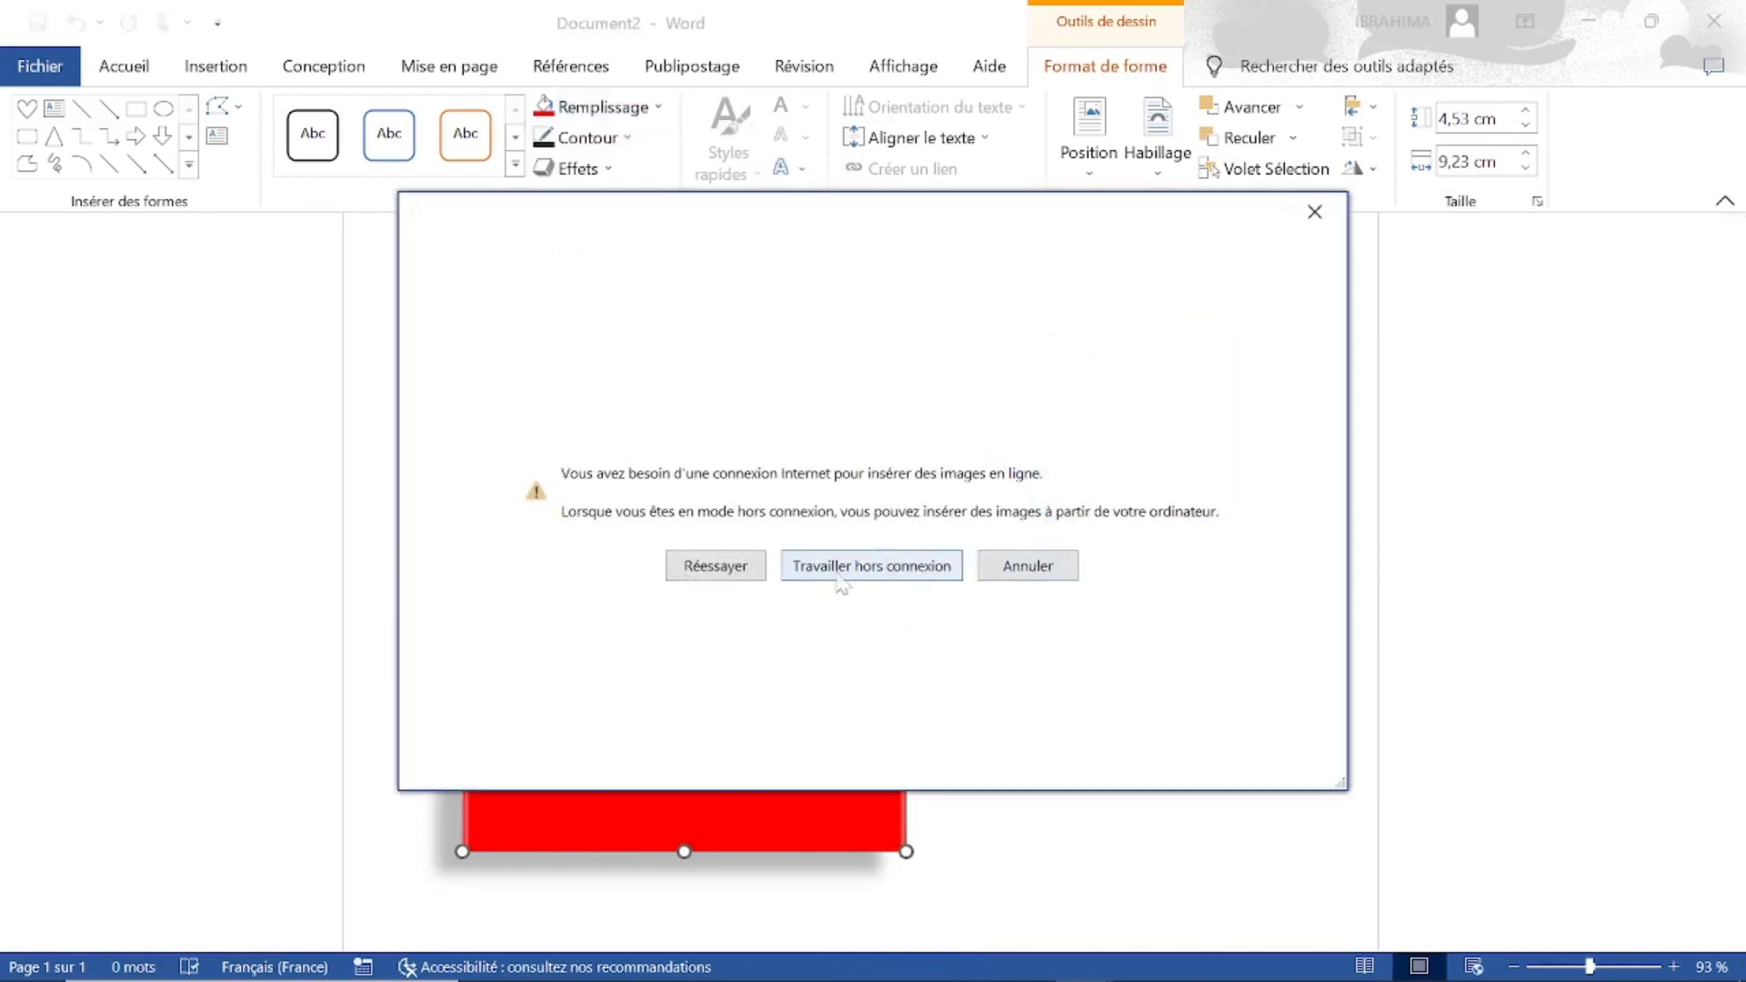
click(869, 573)
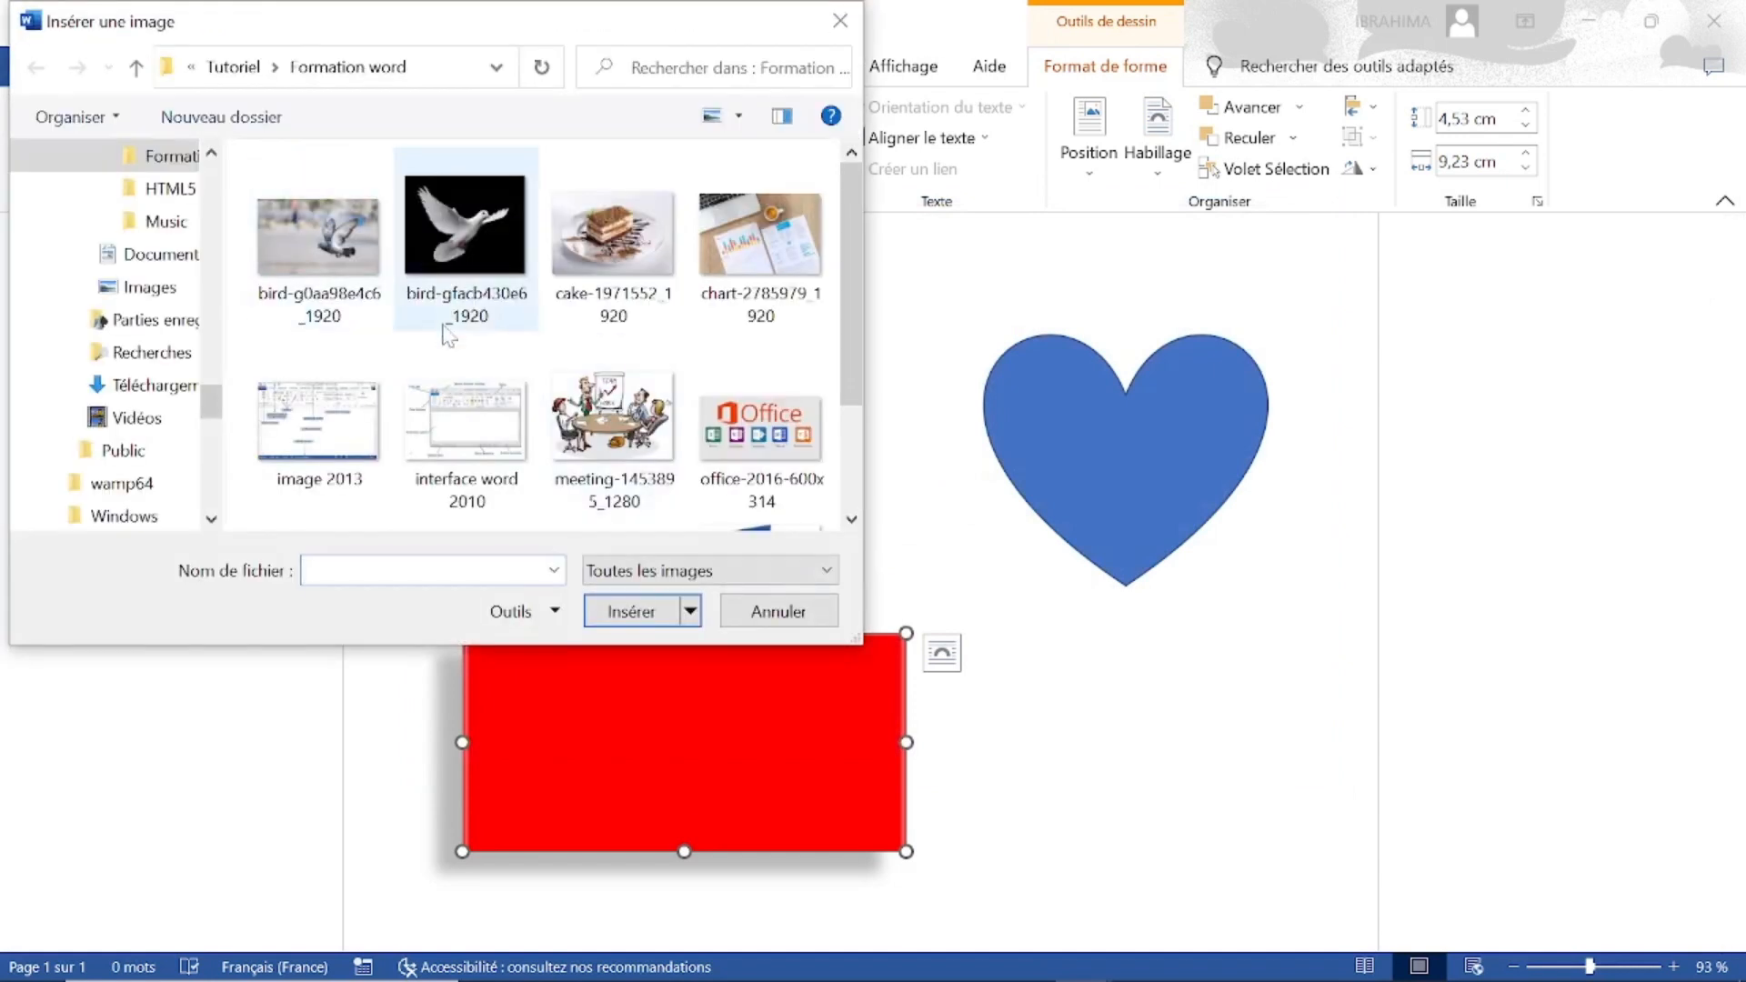
click(617, 237)
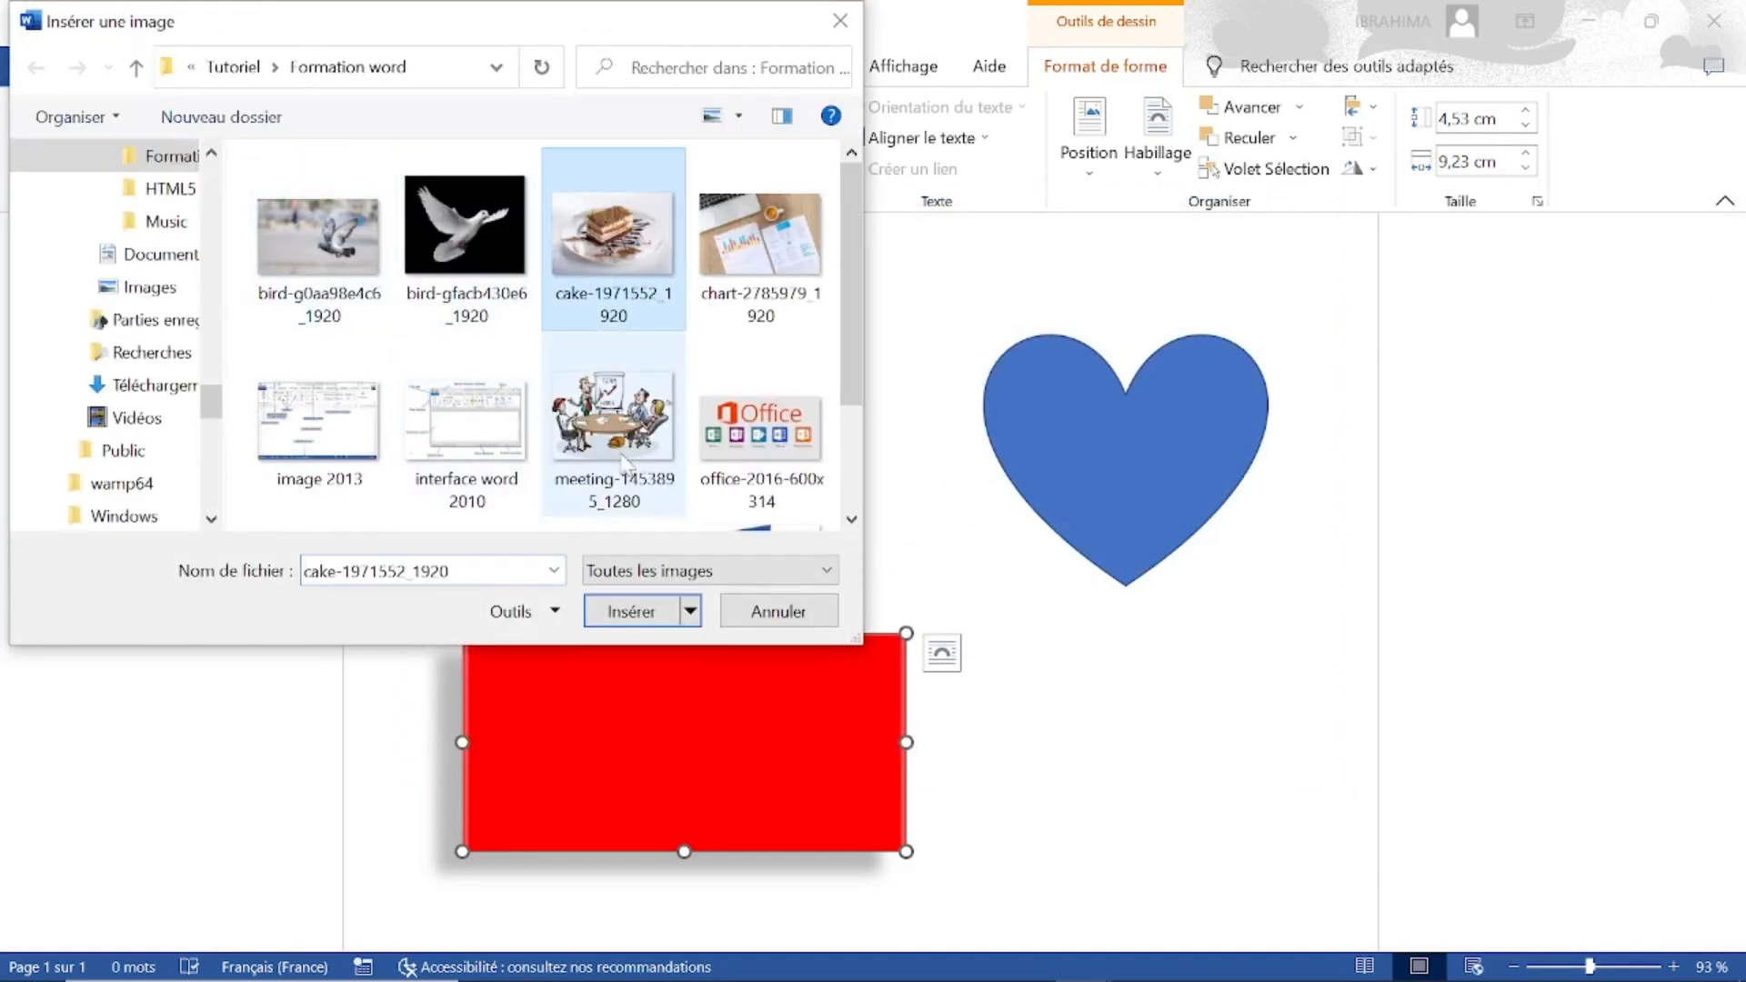
click(607, 618)
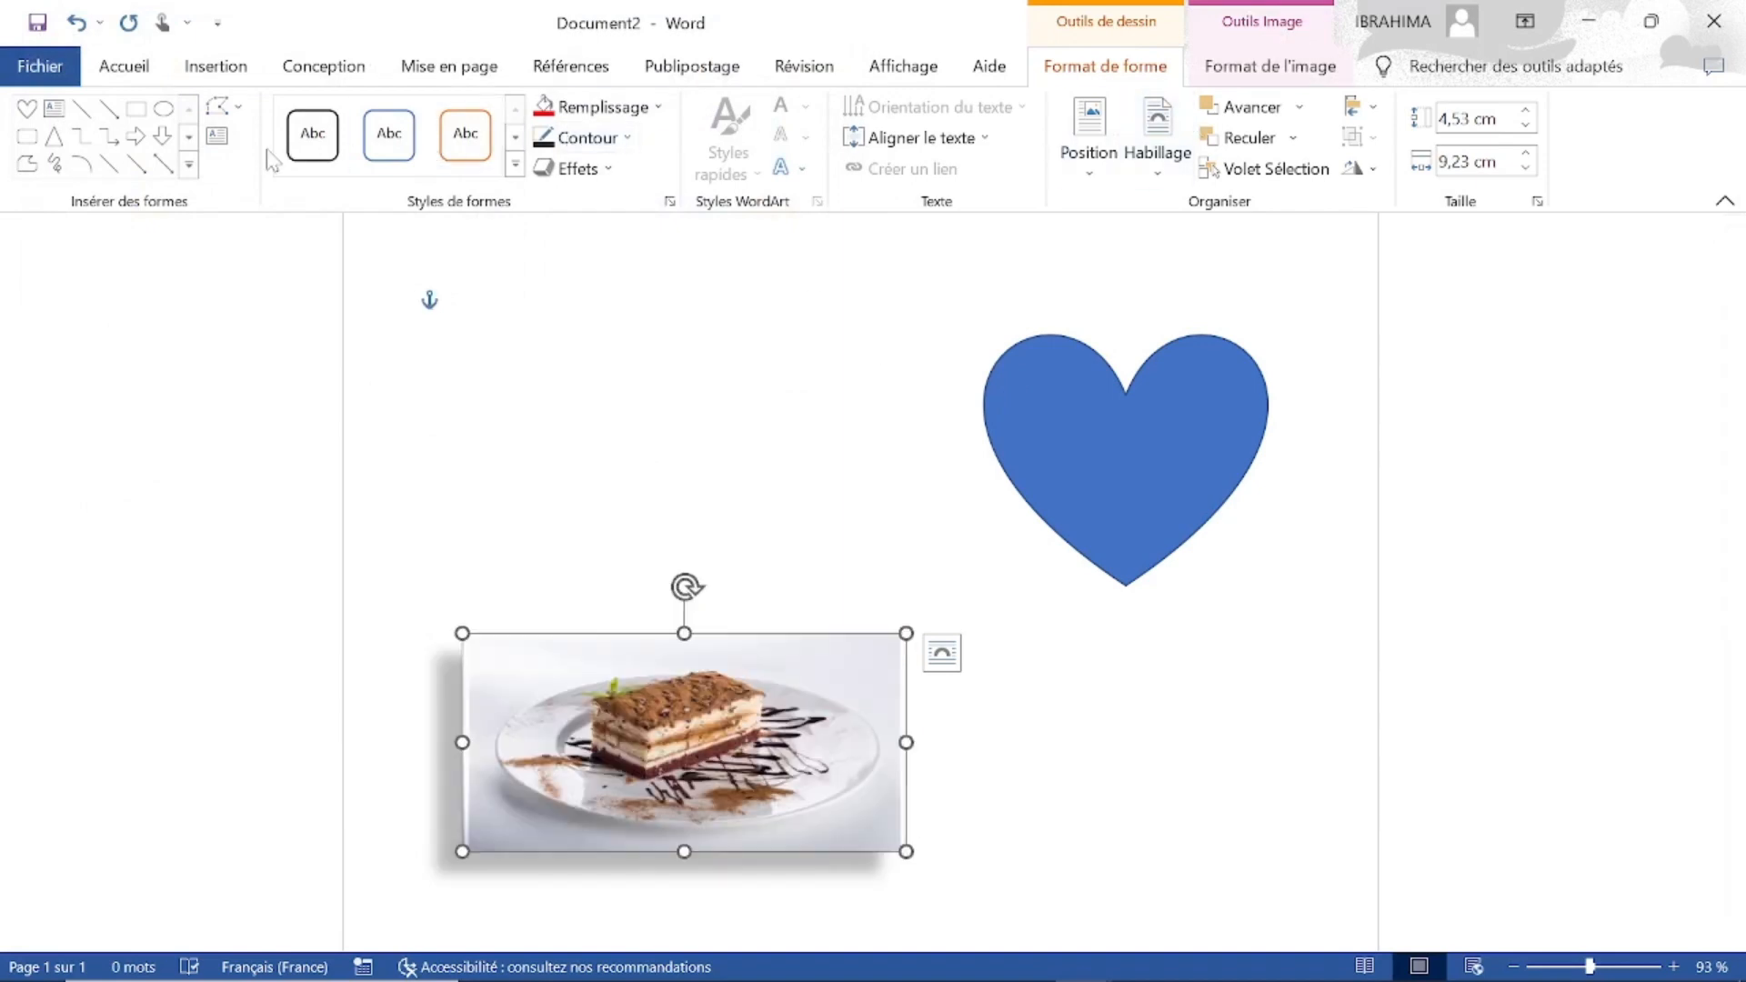
Step: Add the text "Merci" inside the blue heart
click(1064, 389)
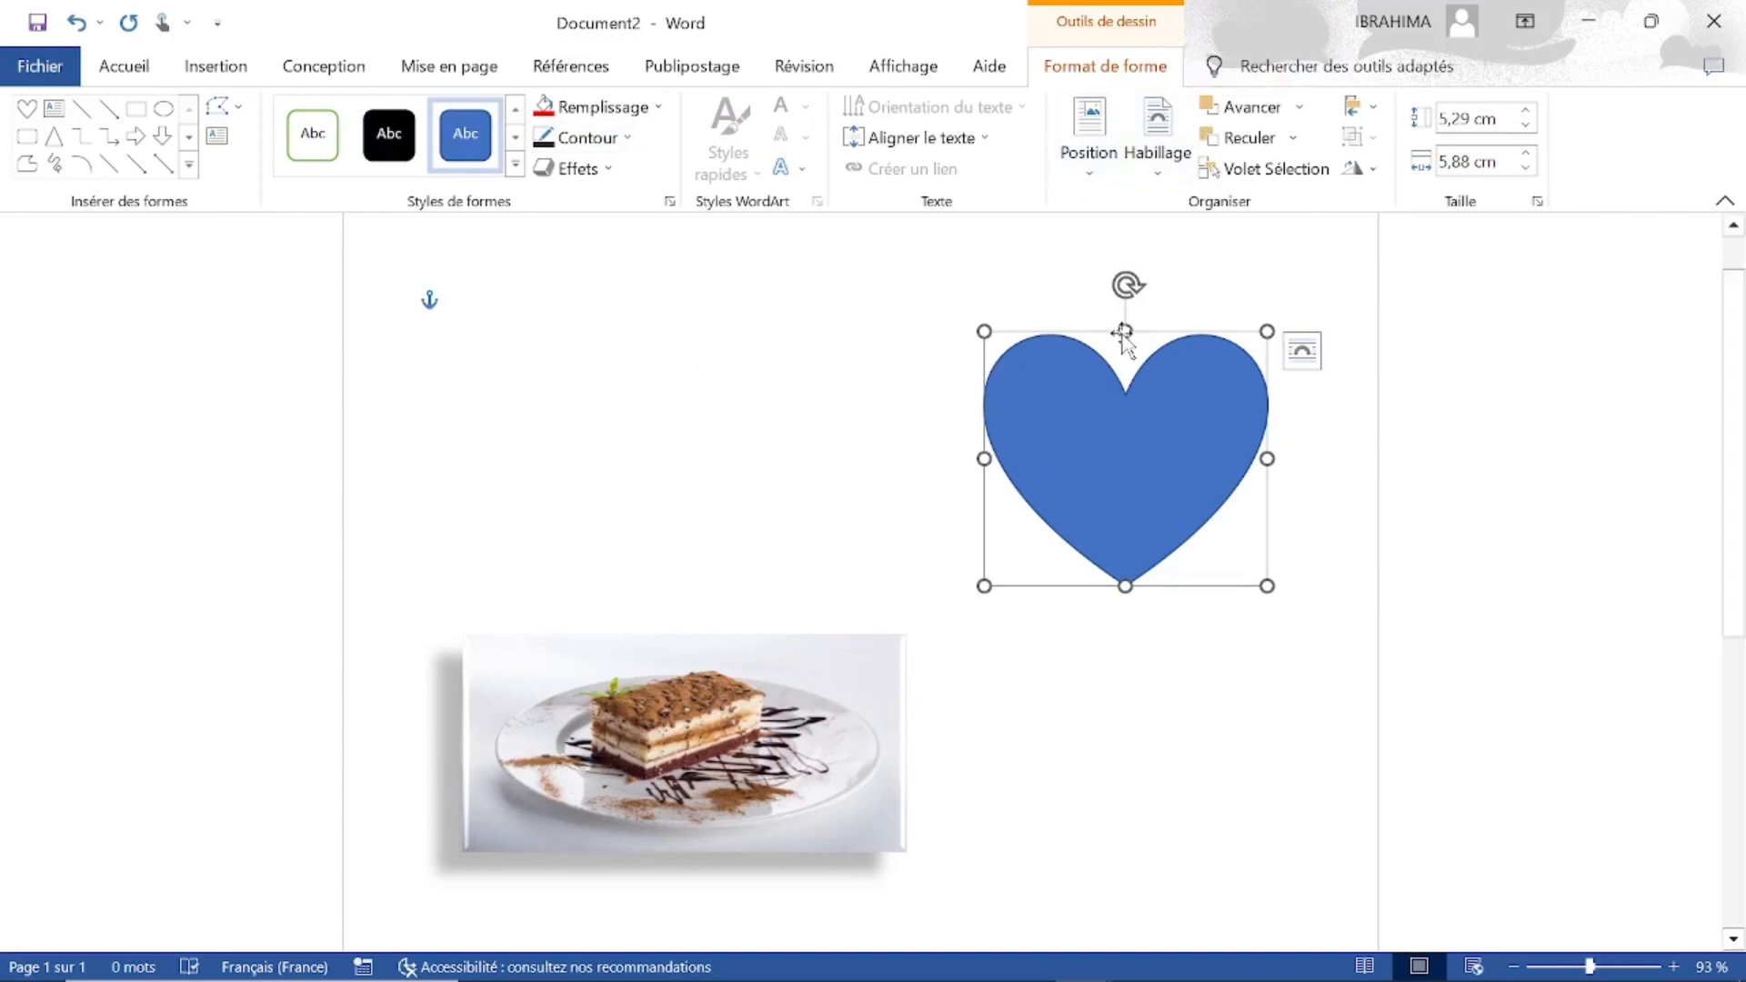
right_click(1113, 385)
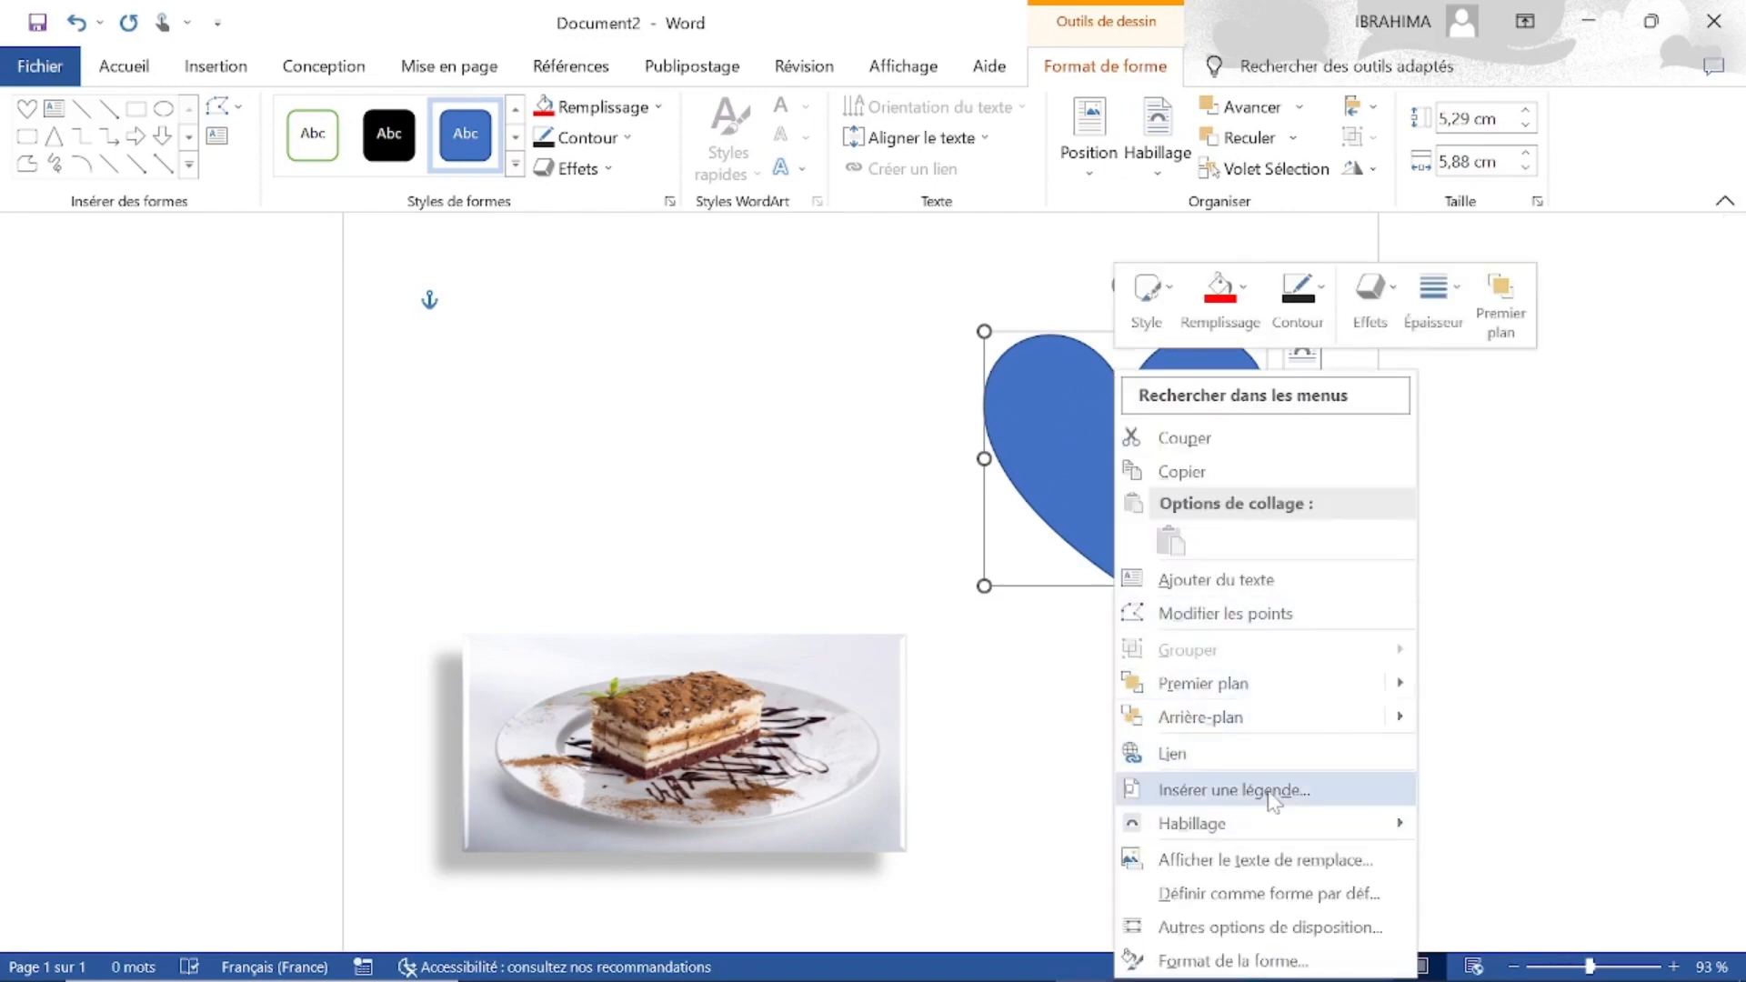
mouse_move(1271, 835)
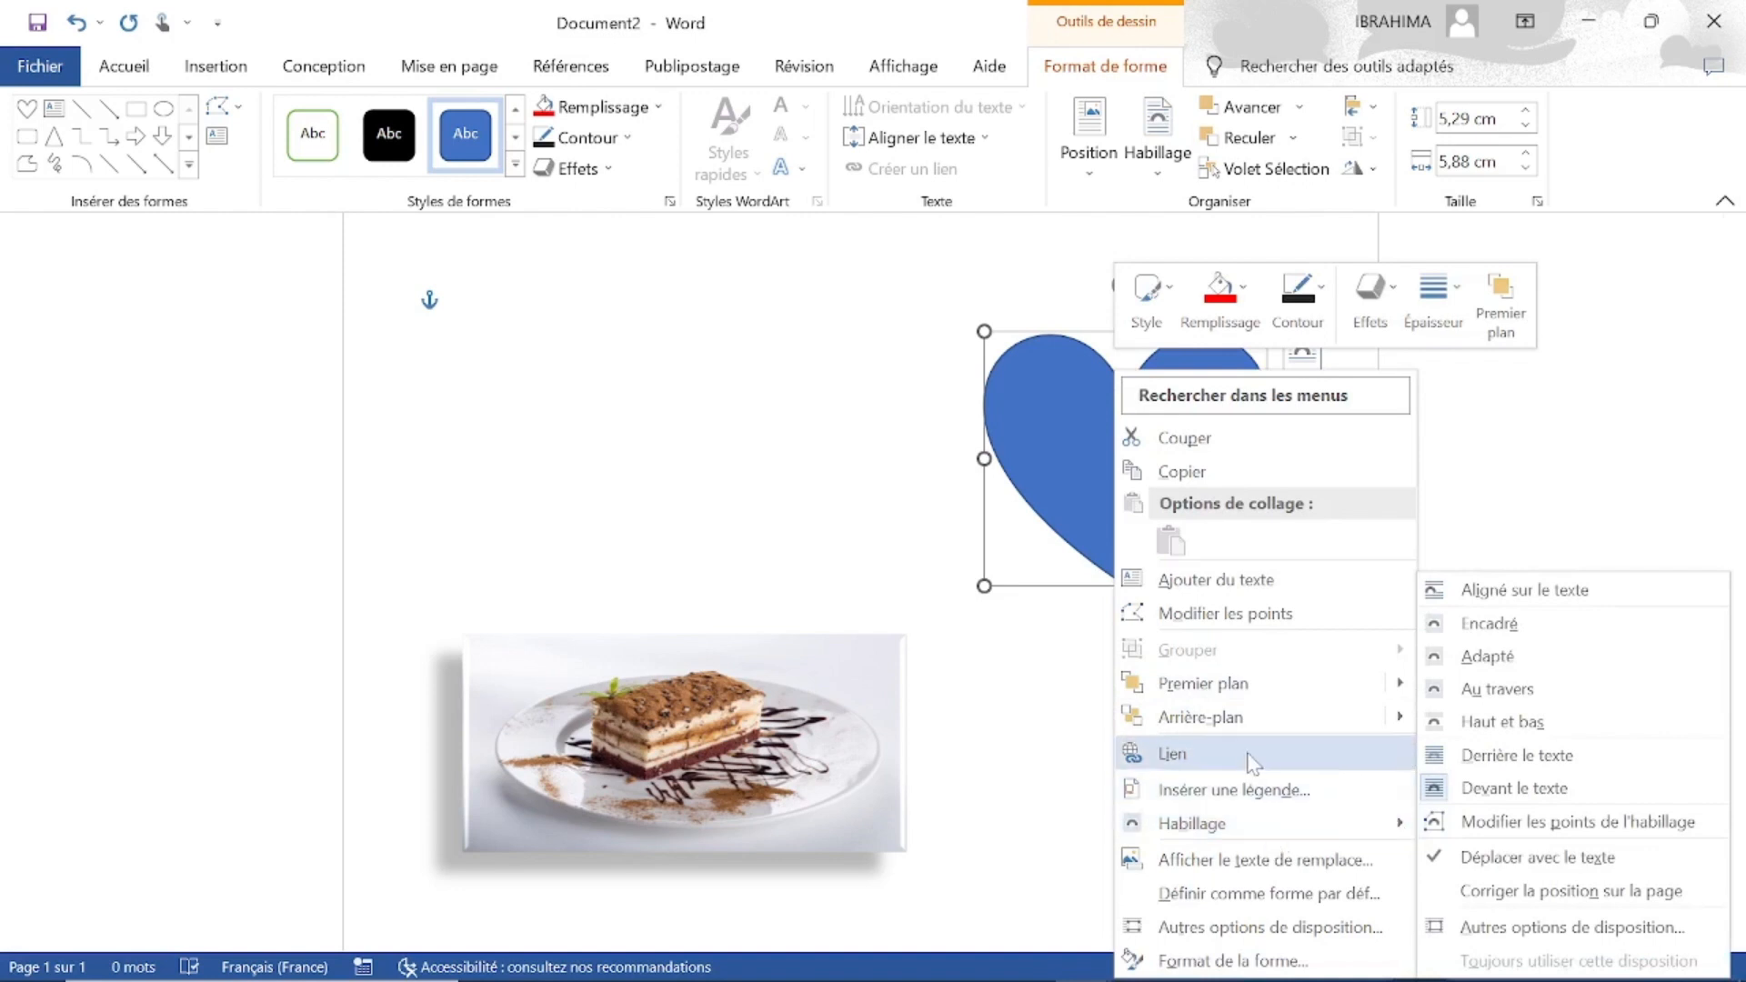
click(1271, 582)
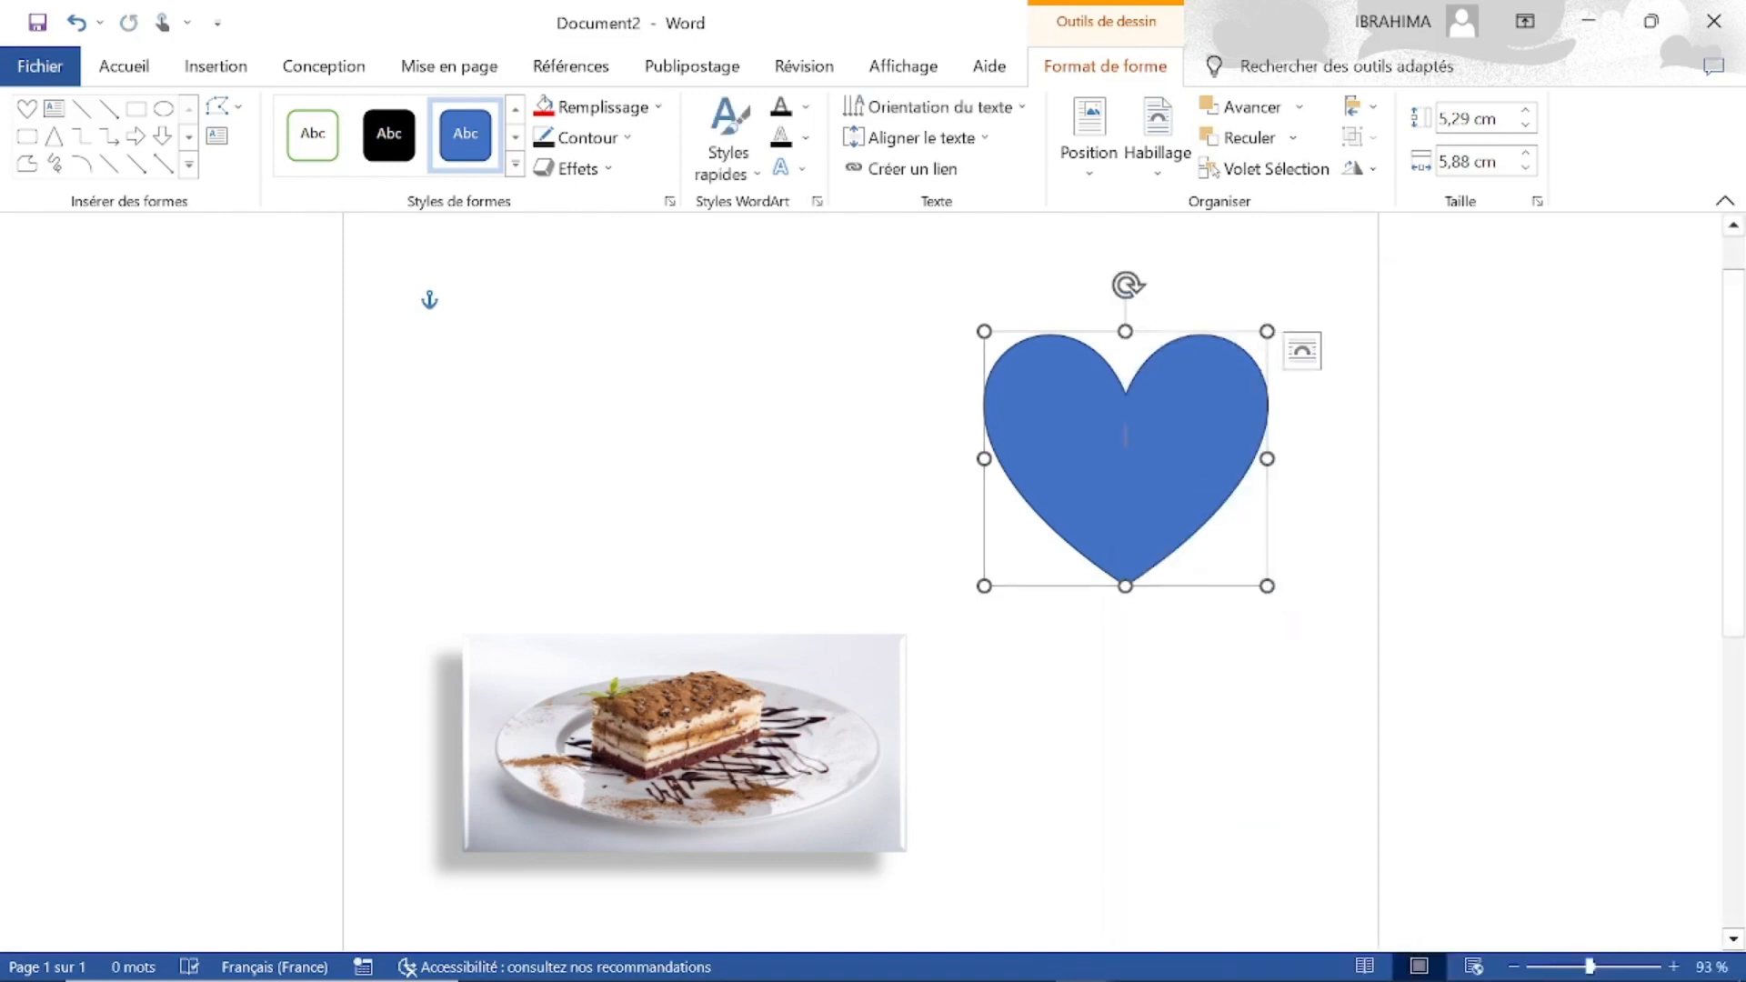
text(L)
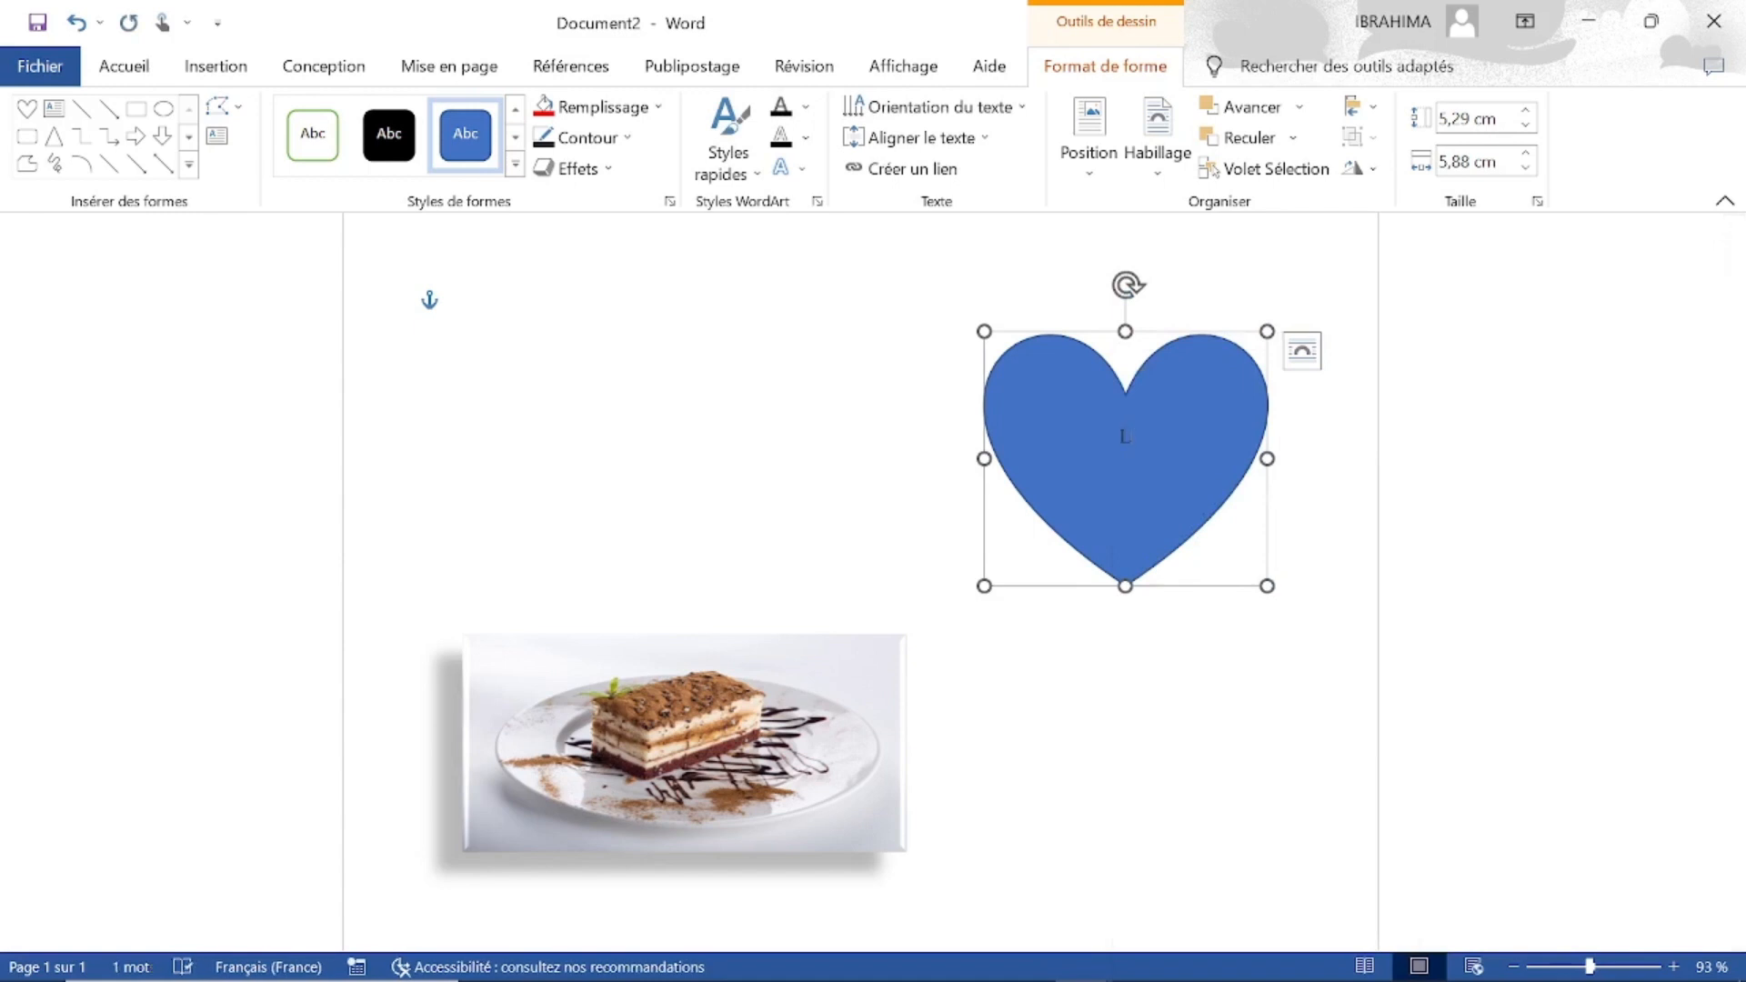
text(Merci)
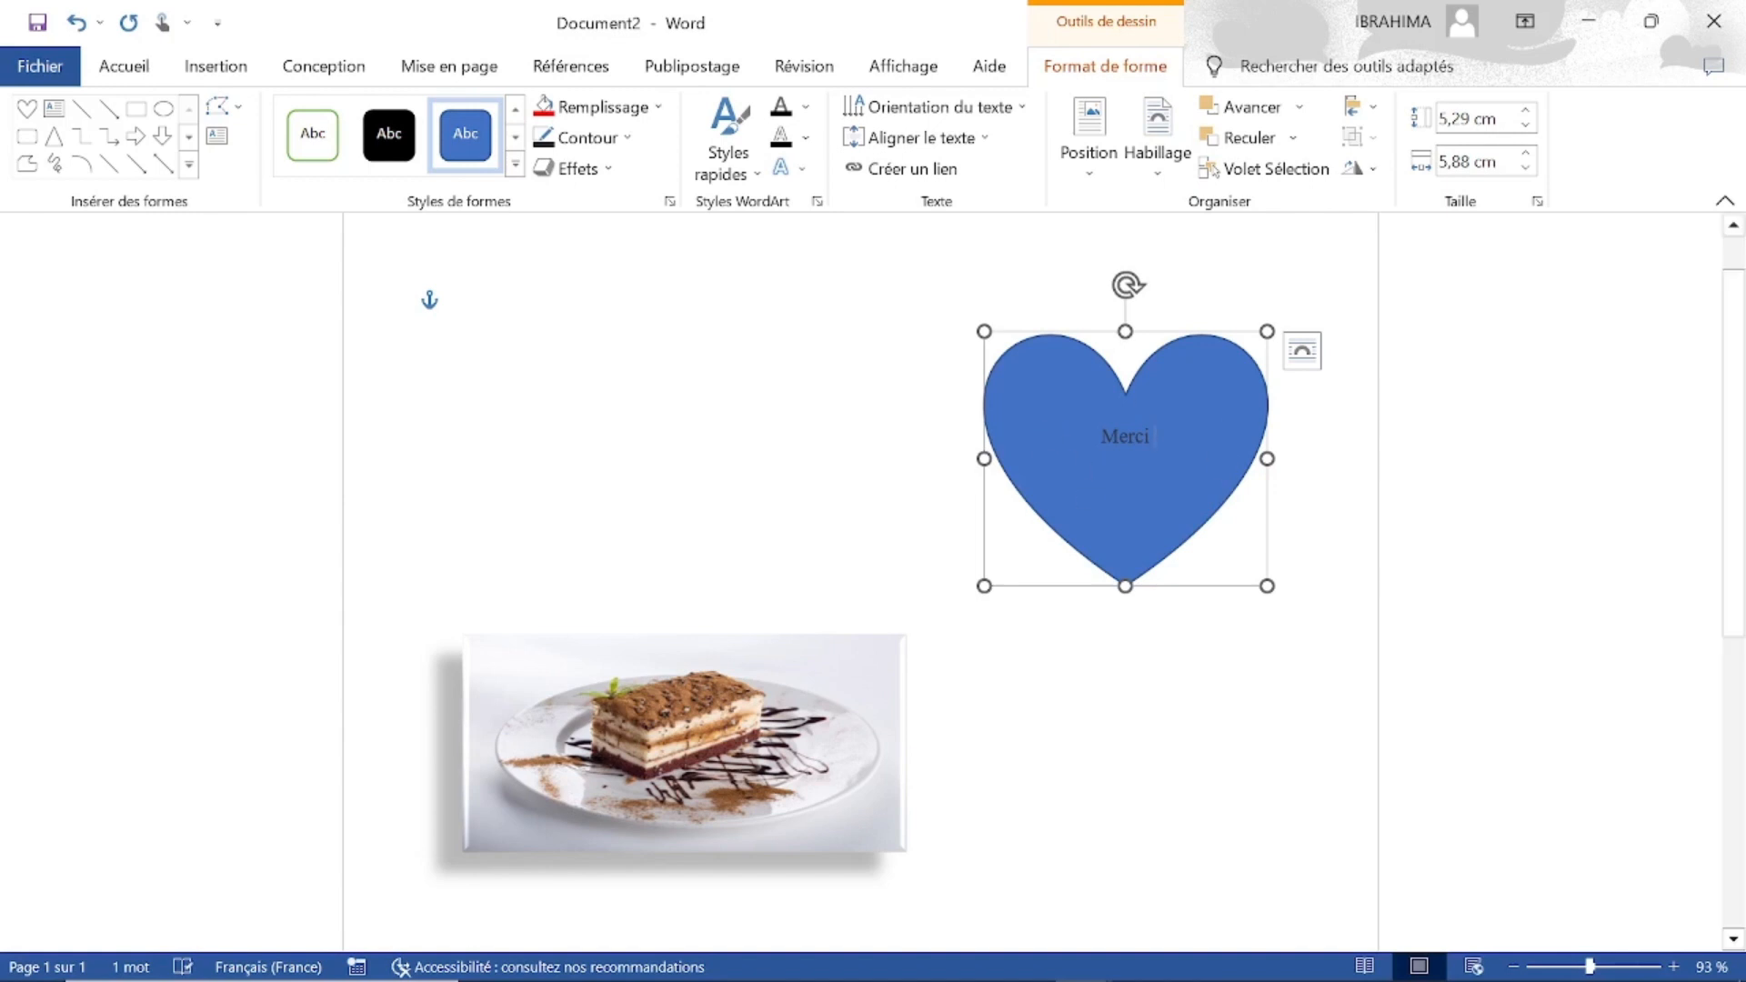
Step: Format the word "Merci" in the heart as bold Century Schoolbook at size 28
triple_click(1124, 437)
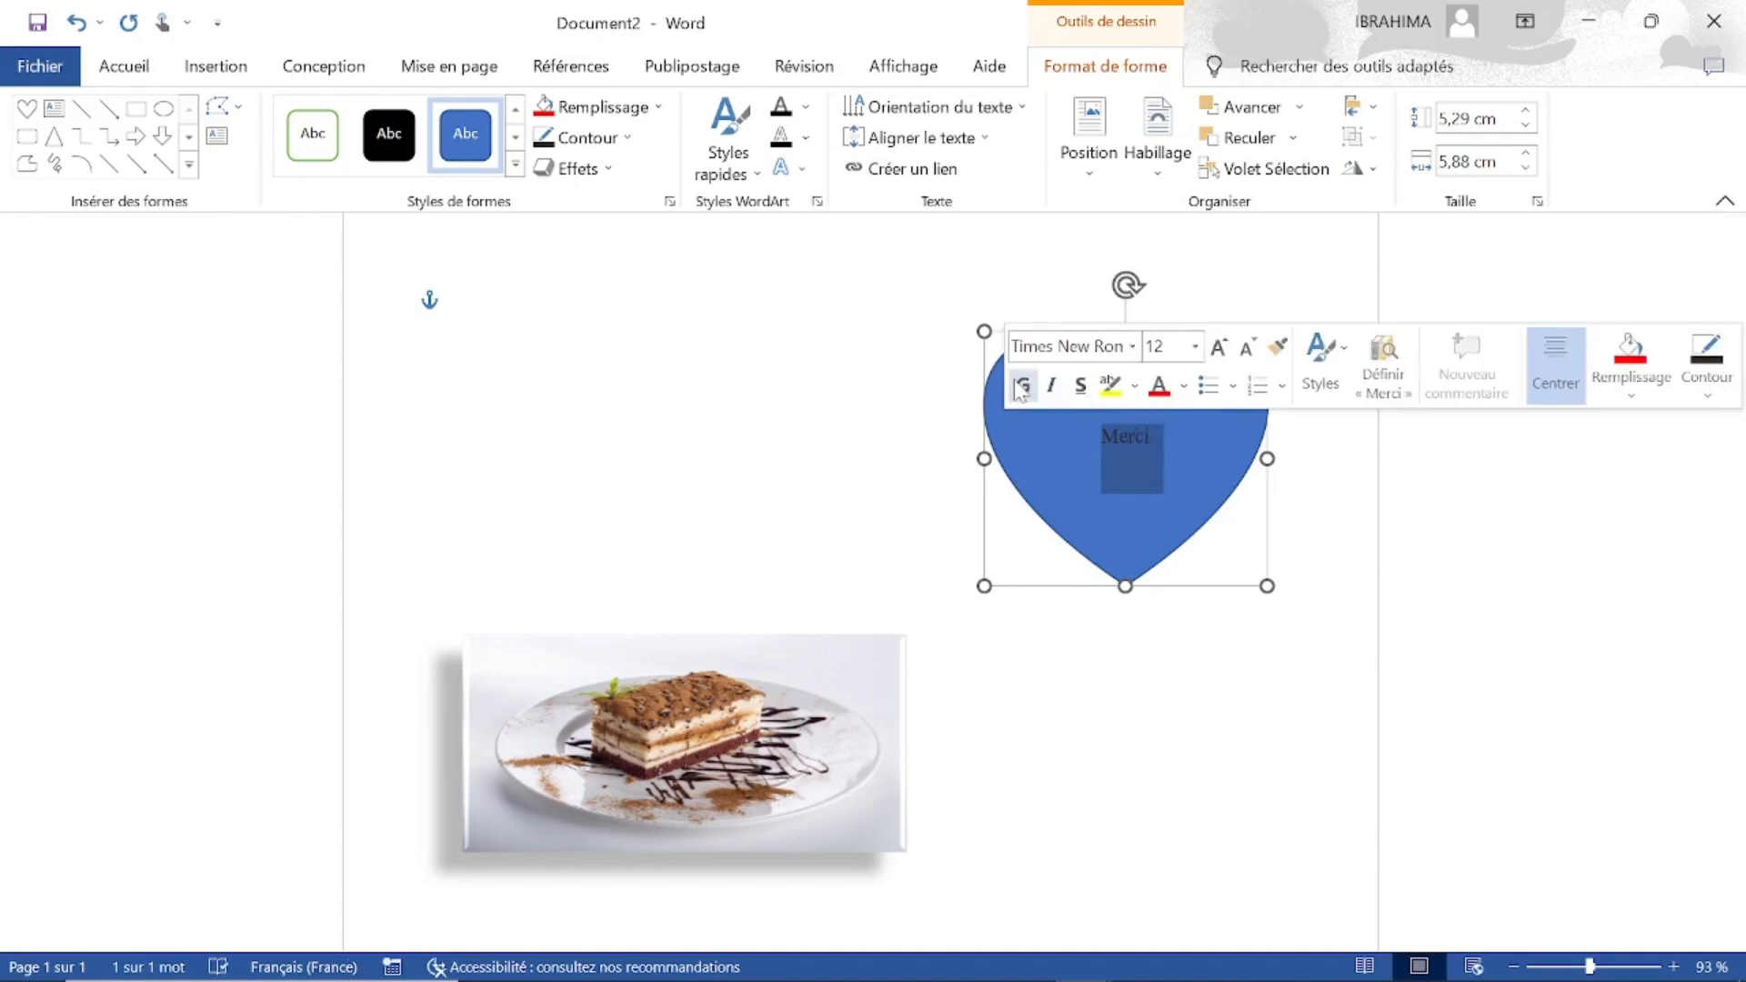
click(1015, 382)
click(1133, 347)
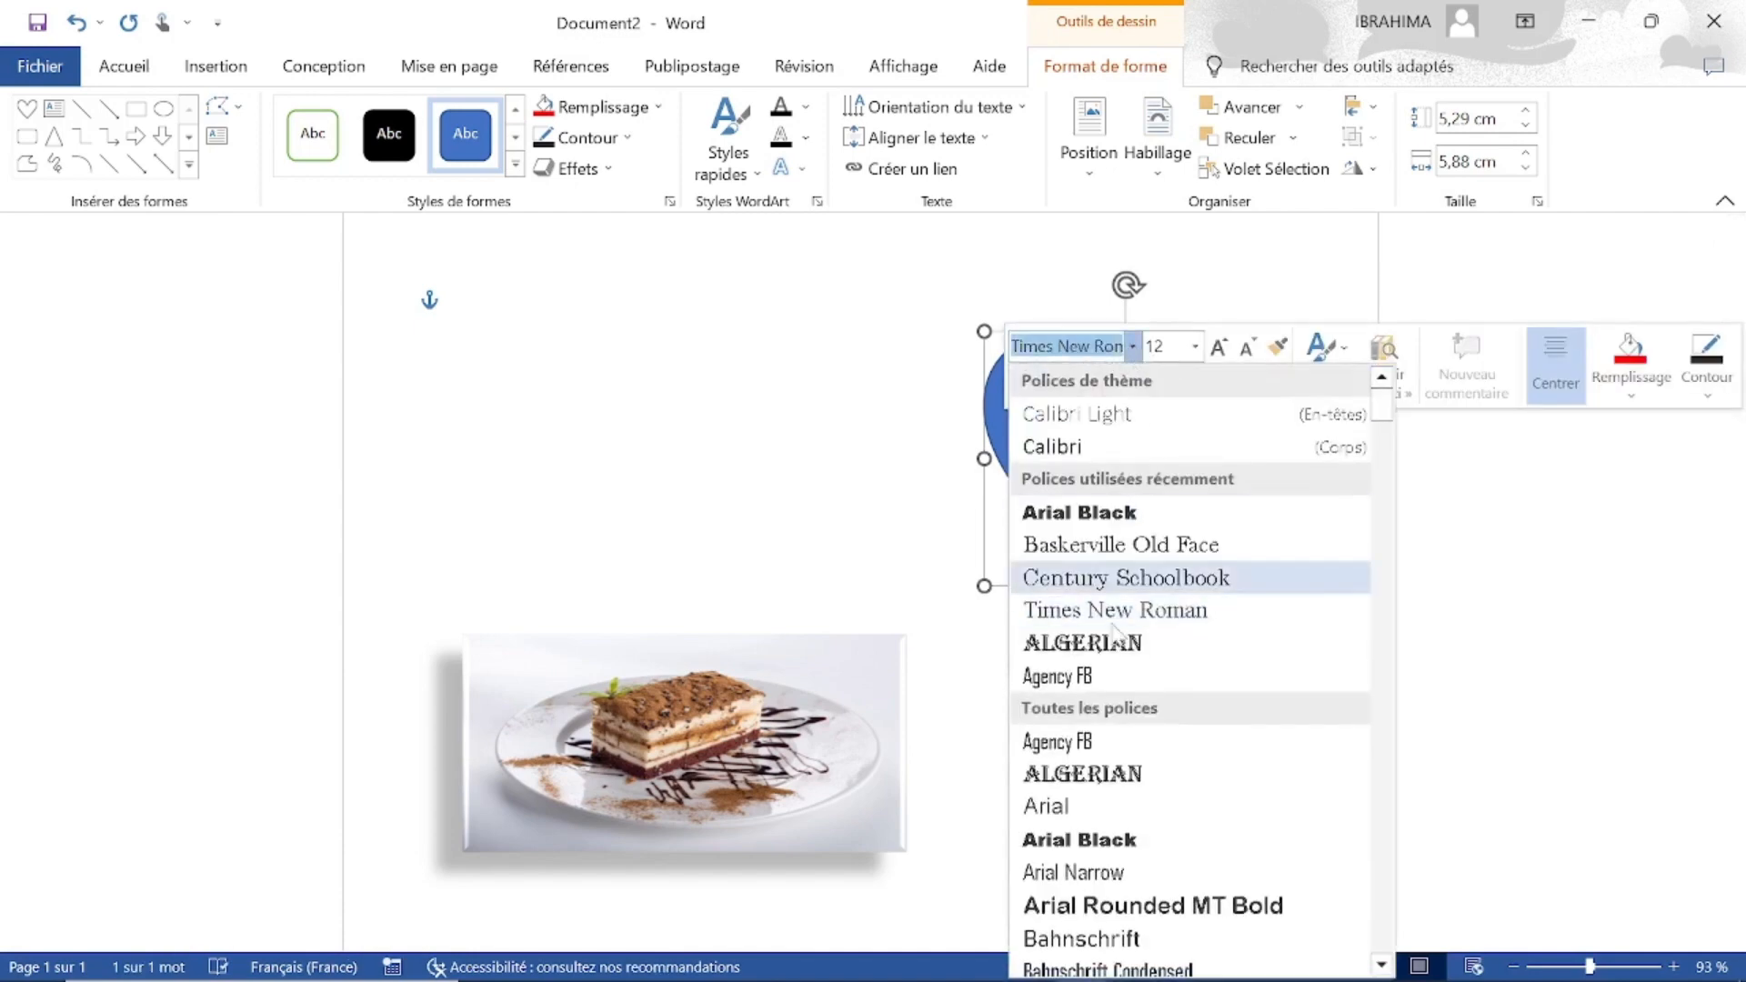
click(1127, 578)
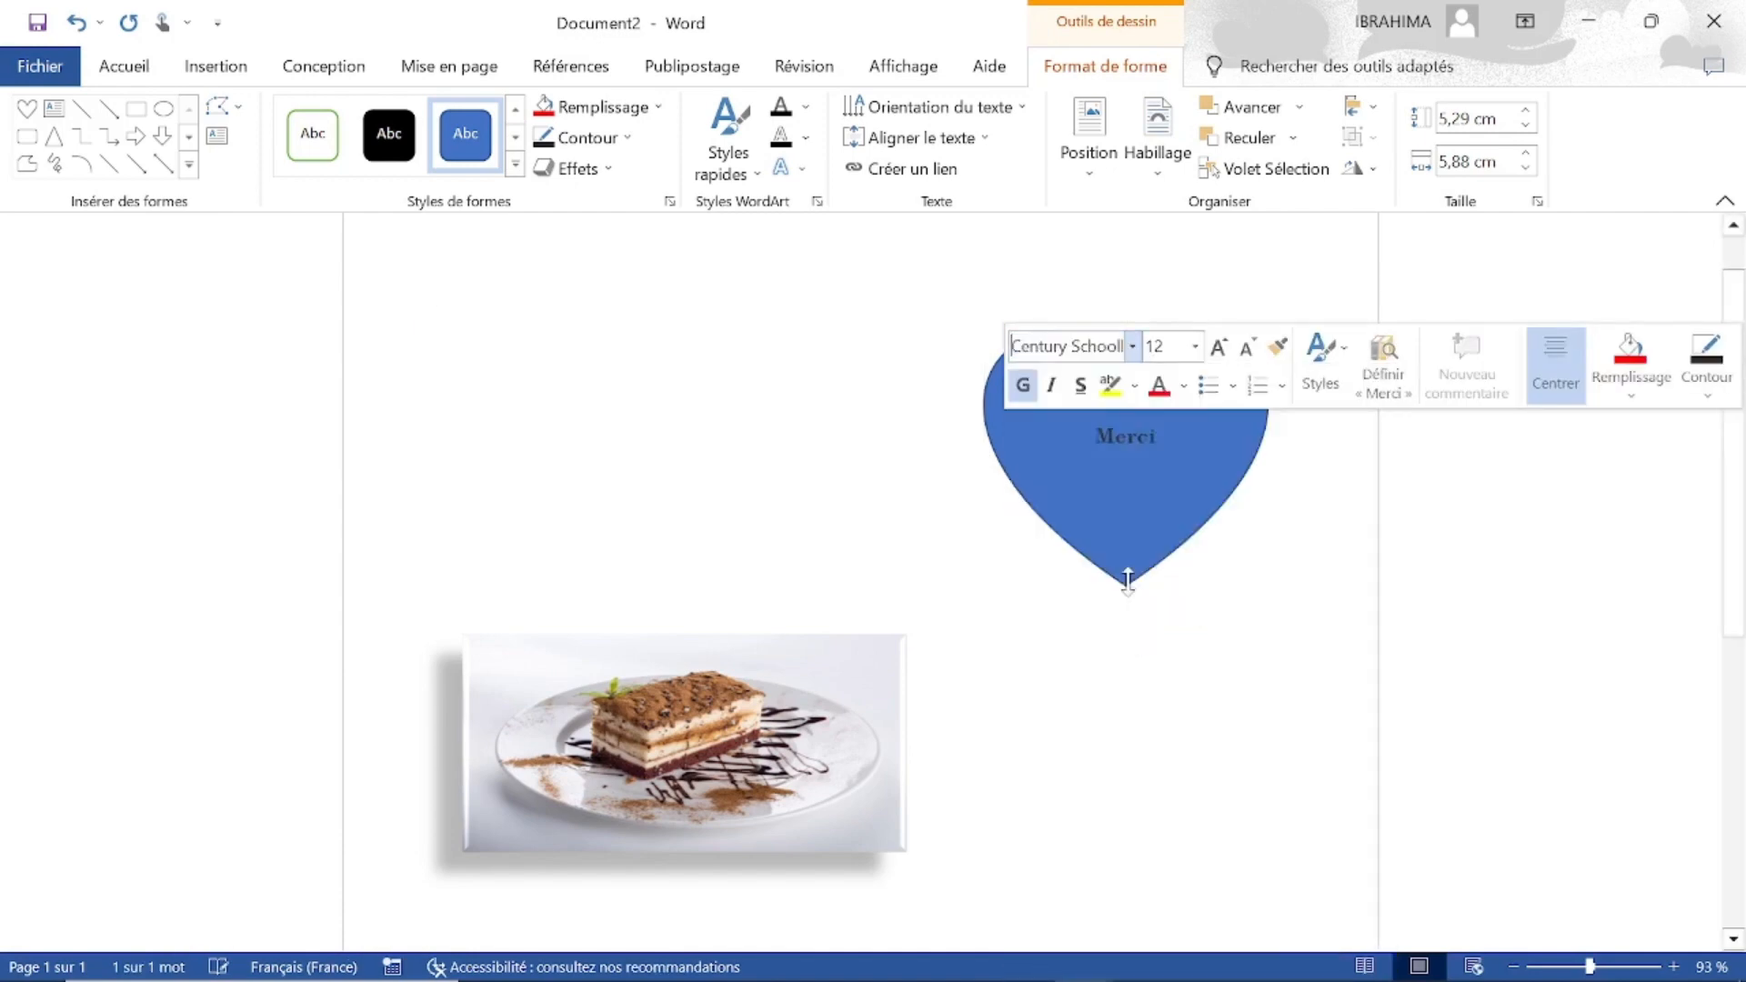
click(1196, 346)
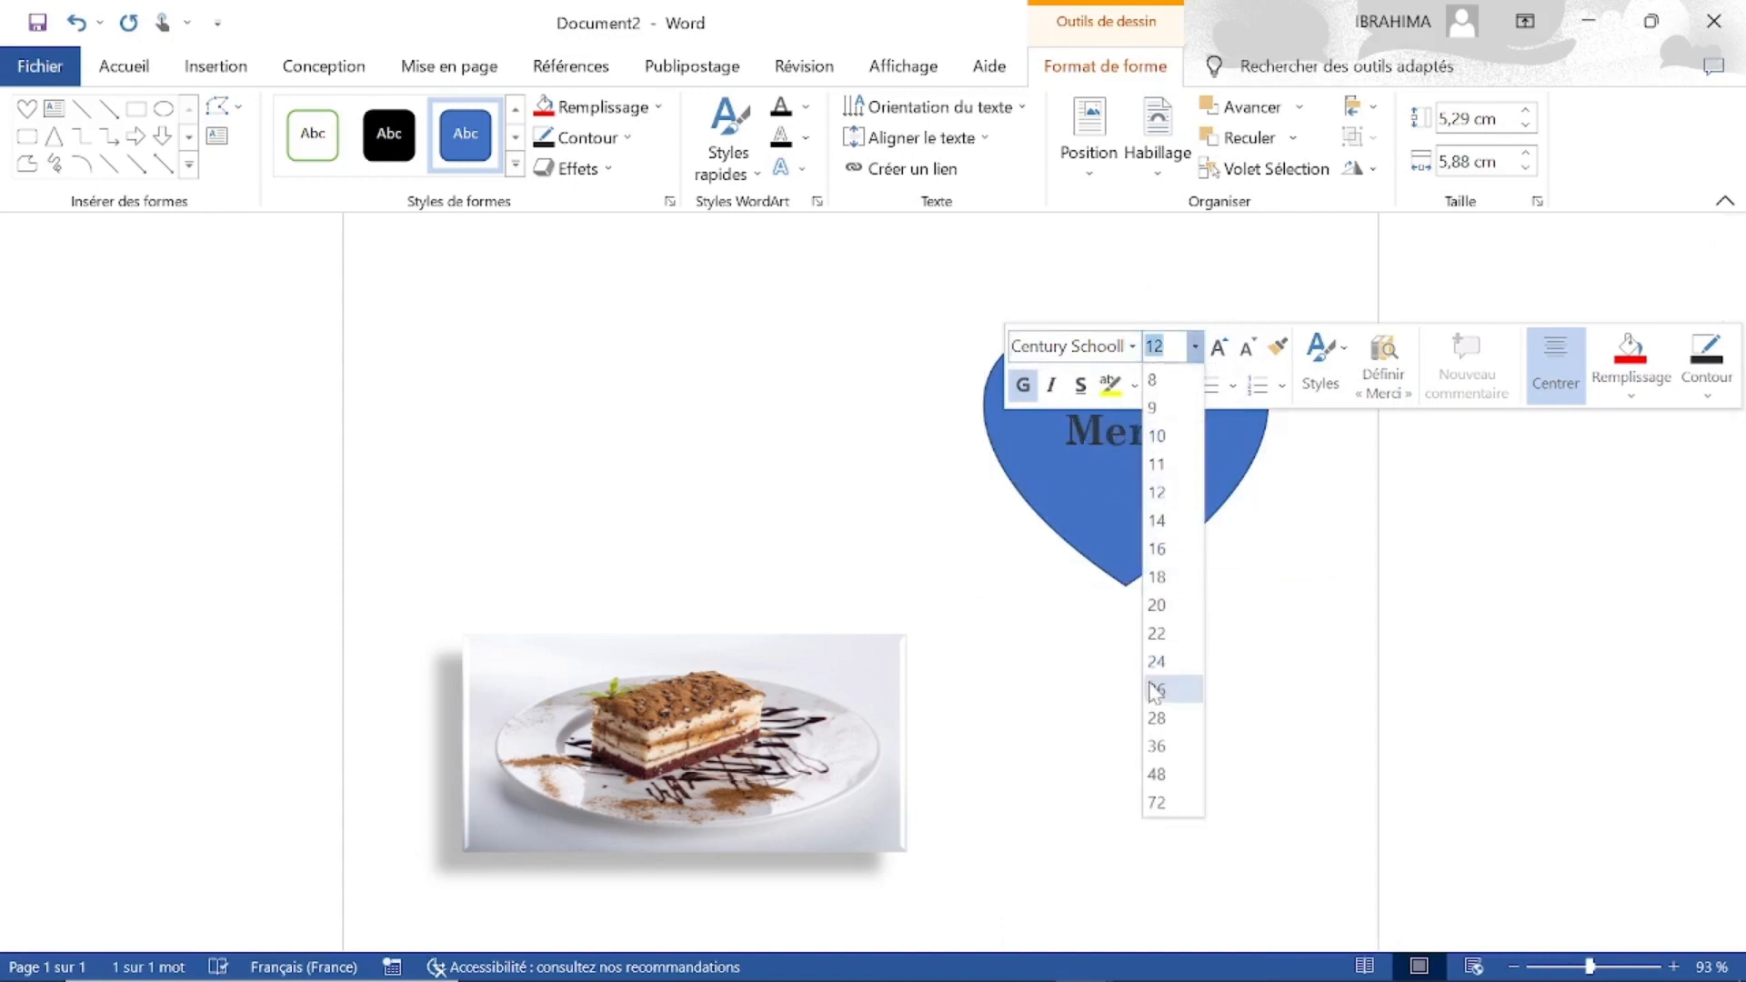
click(1155, 717)
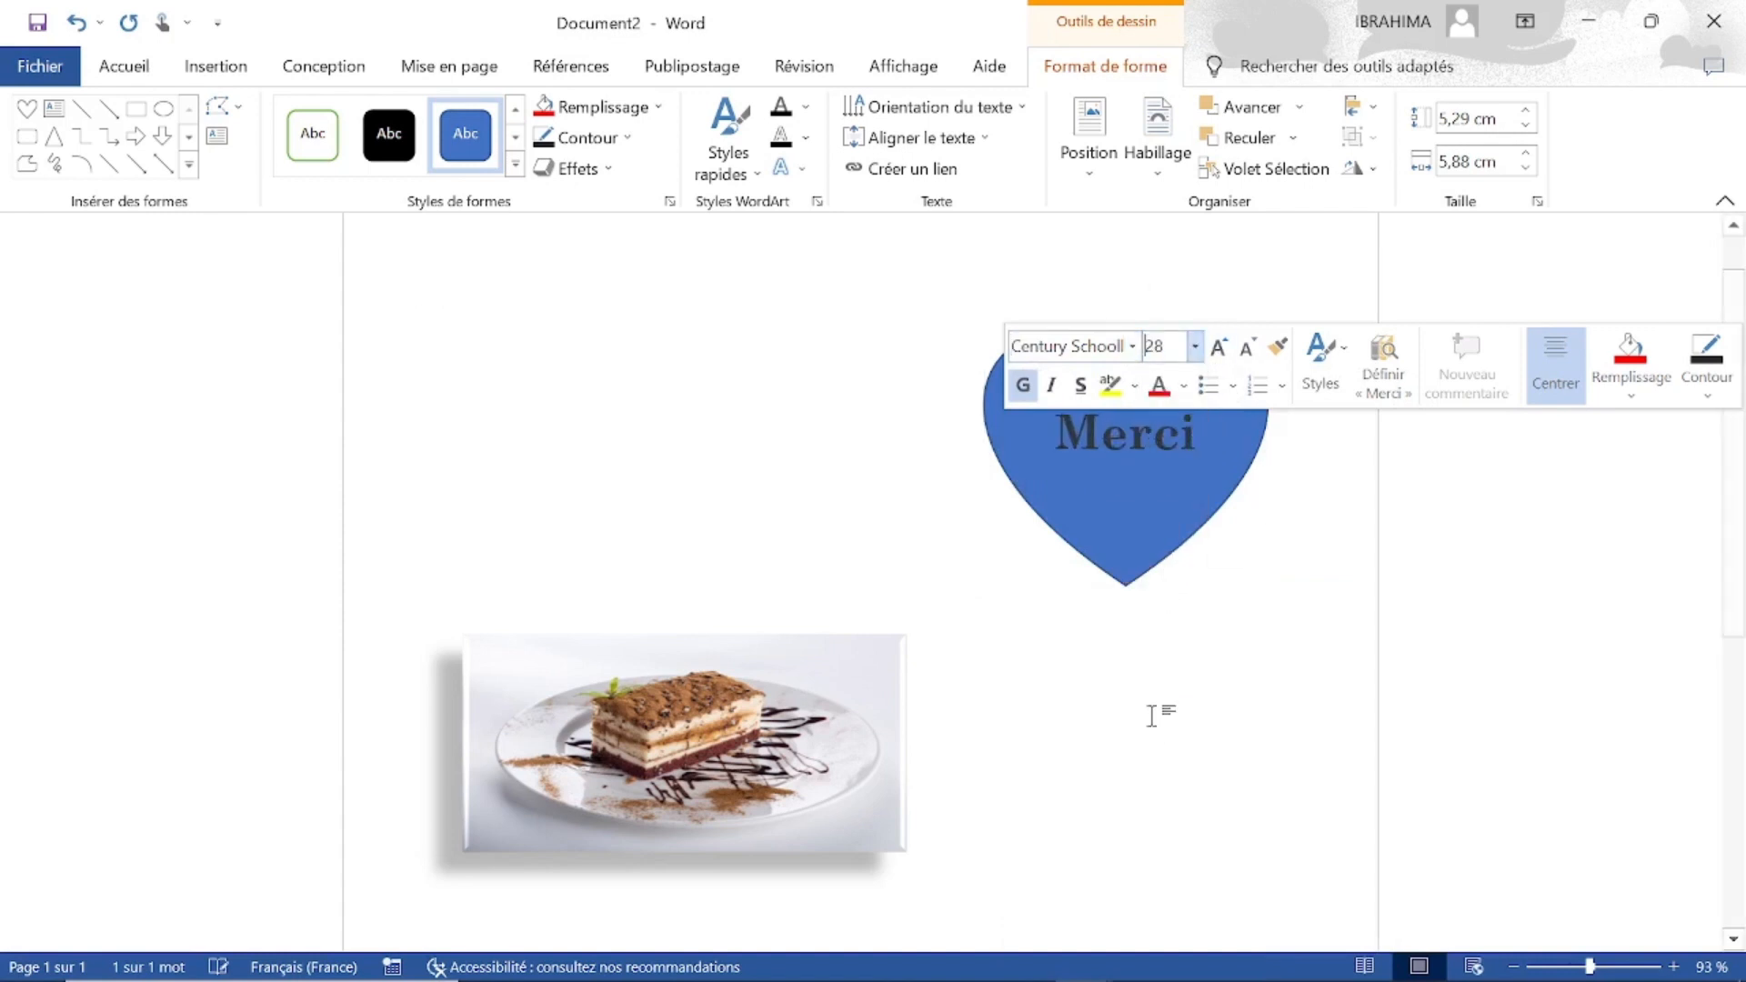
Step: Colour the word "Merci" standard green, make it italic, and deselect the heart
click(1183, 385)
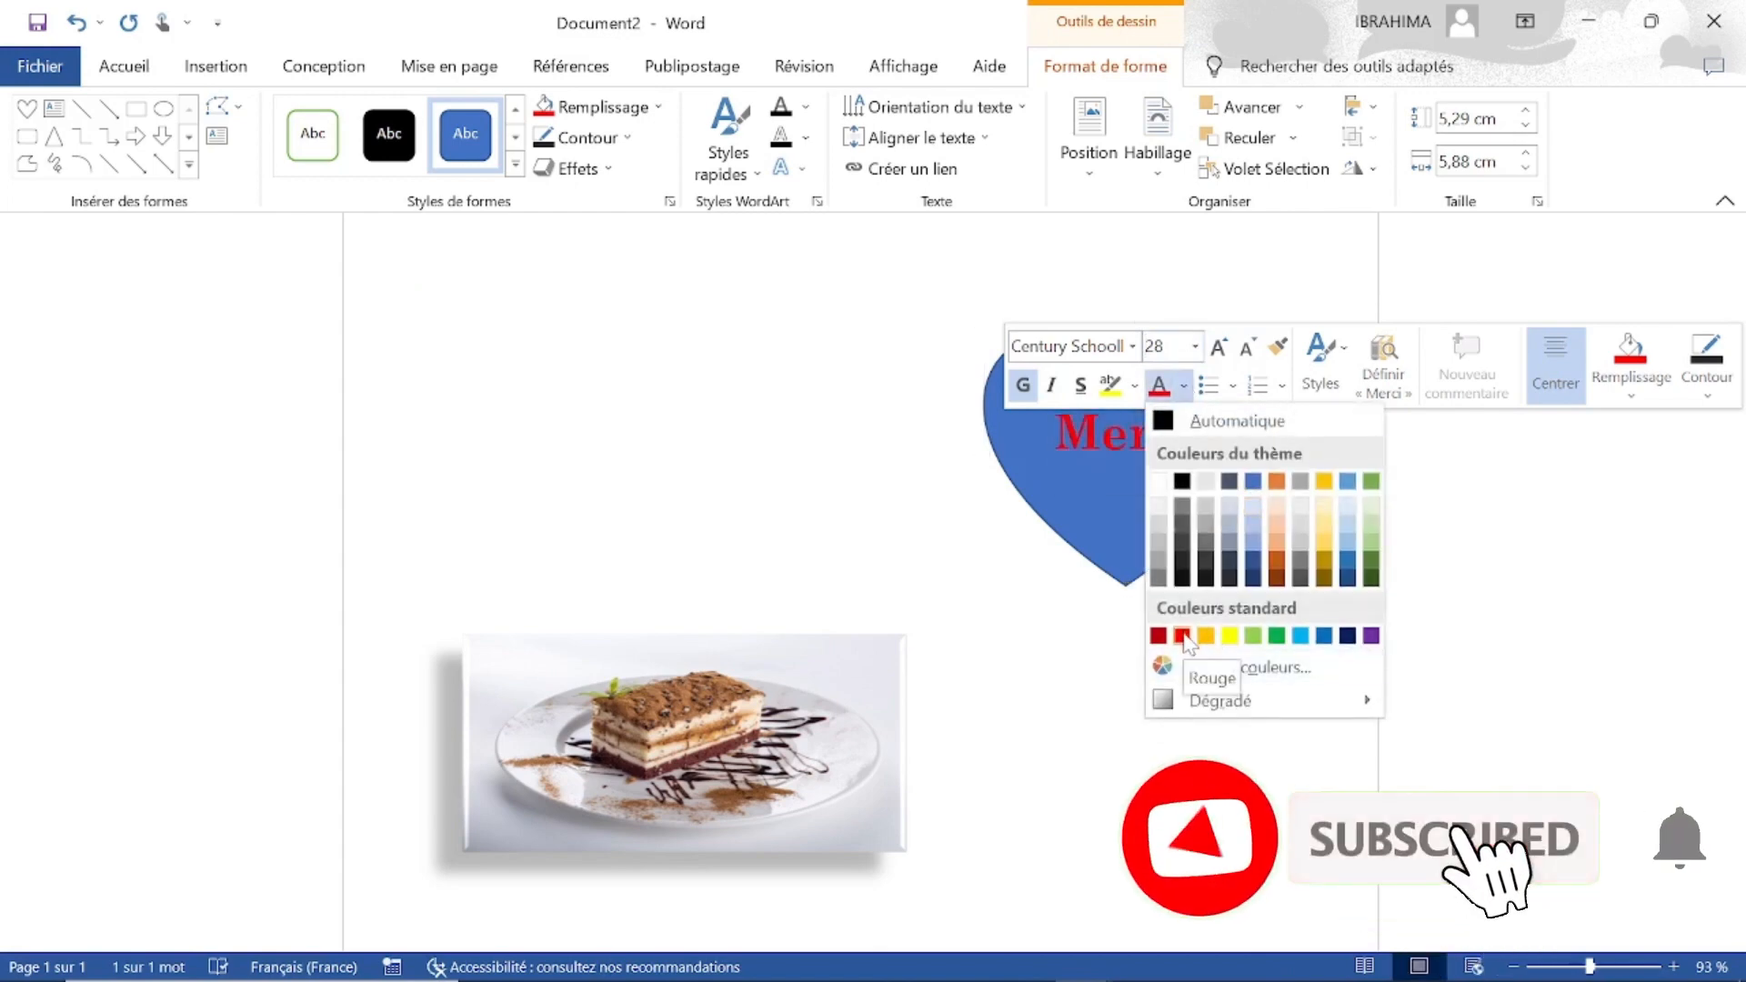
click(1260, 637)
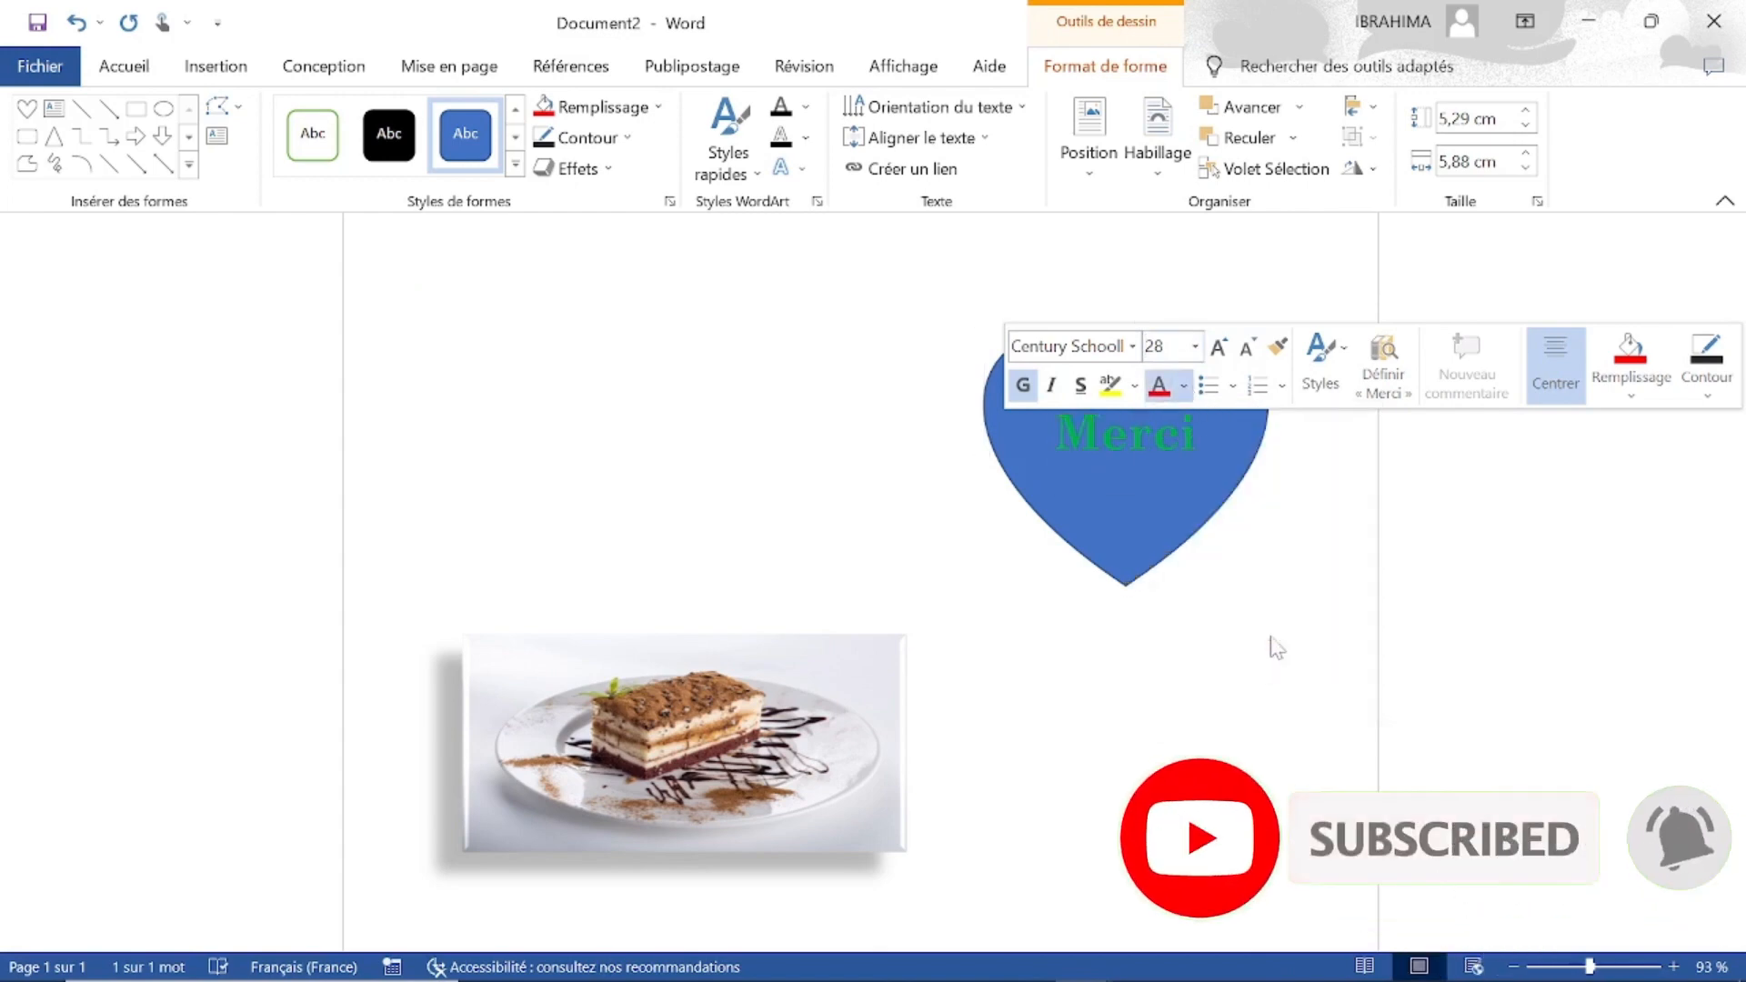
click(1052, 386)
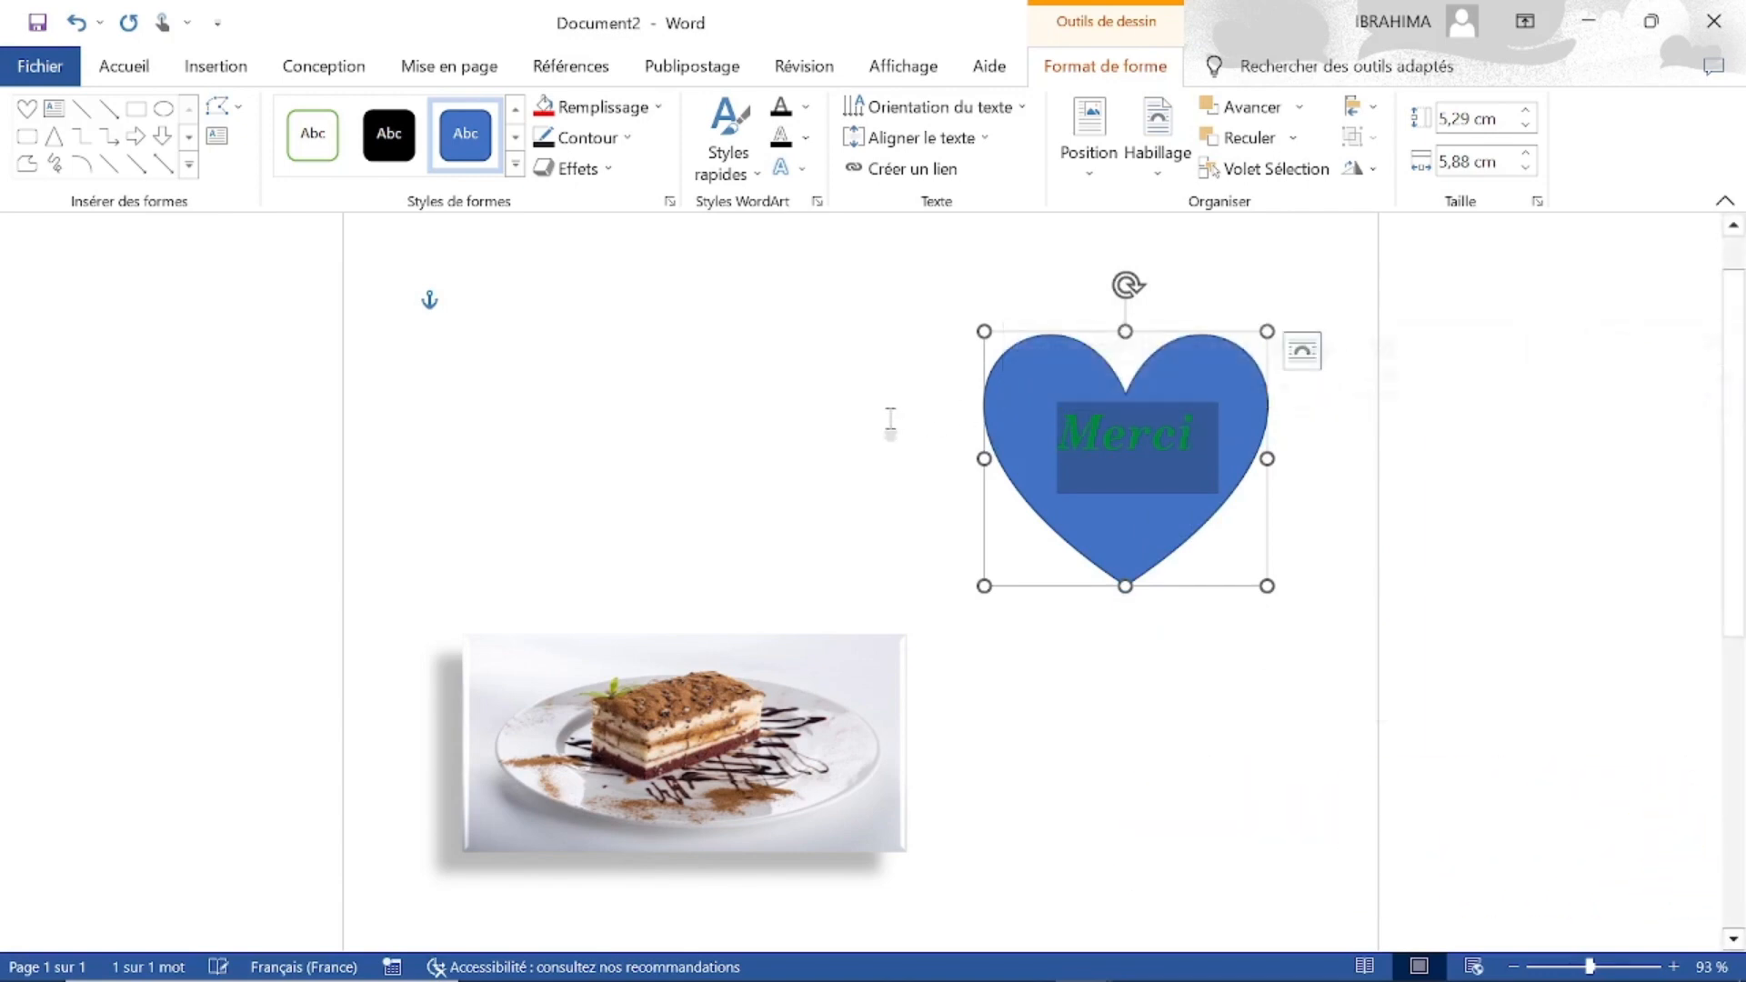
click(891, 419)
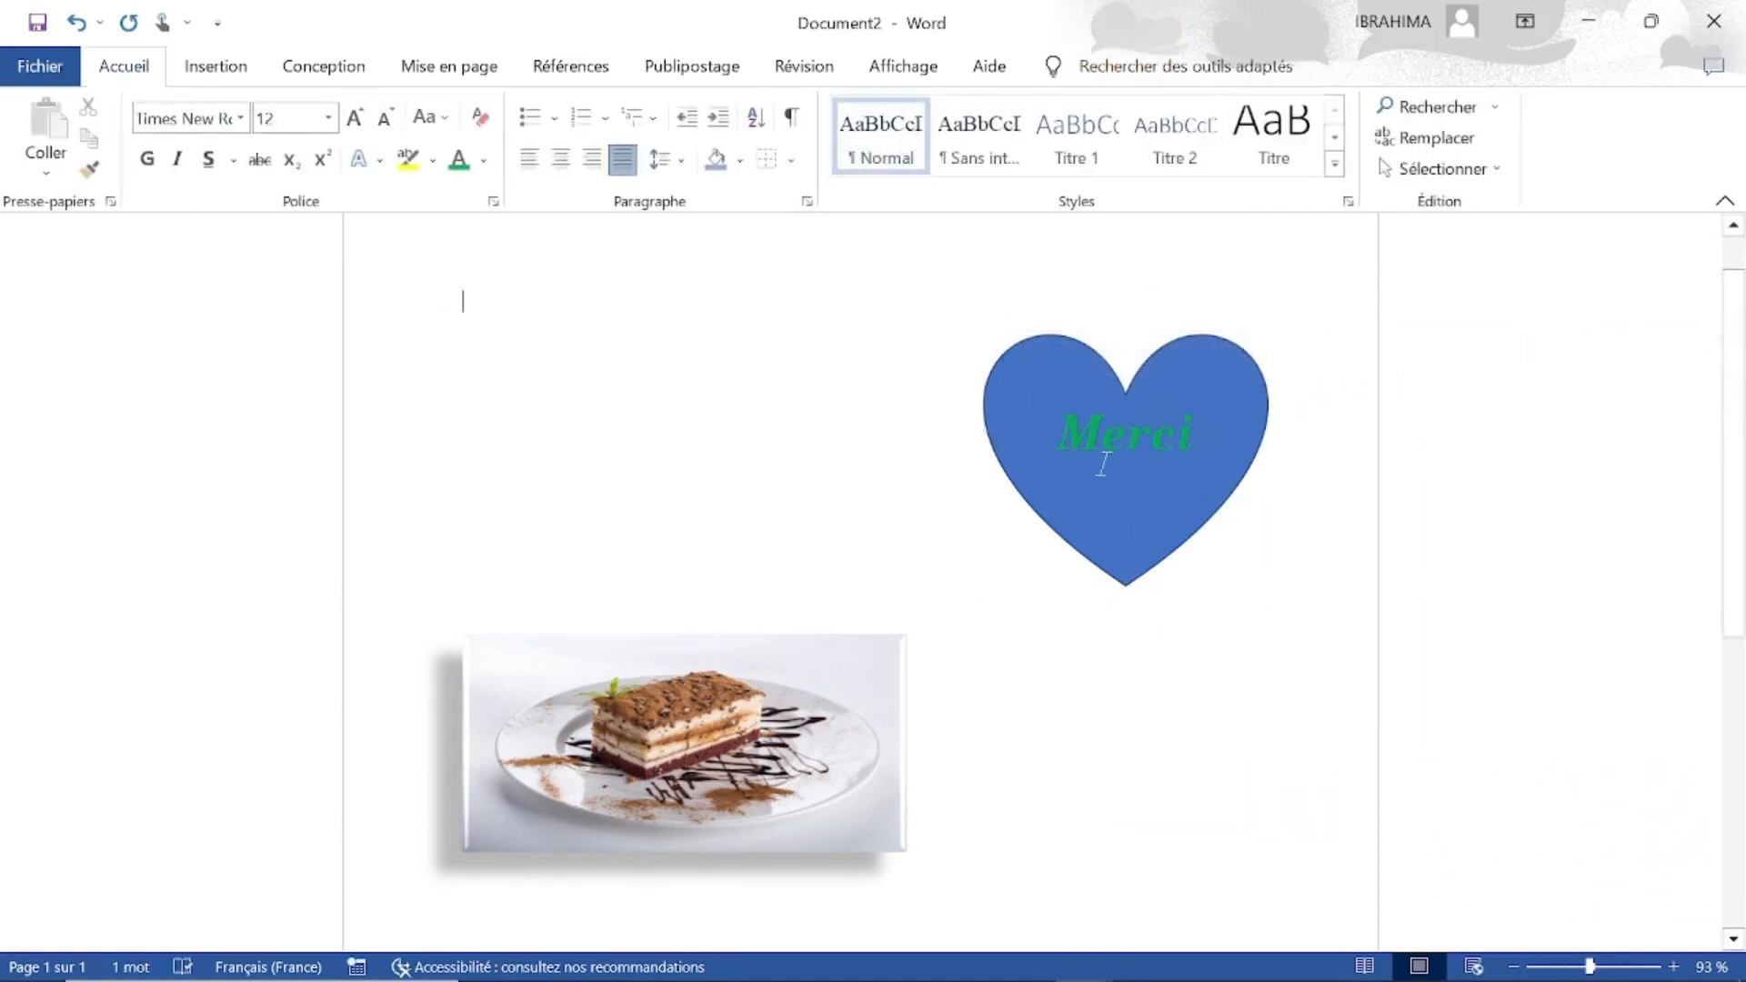
Step: Apply the black WordArt quick style with a white outline to the word "Merci" in the heart
click(1102, 464)
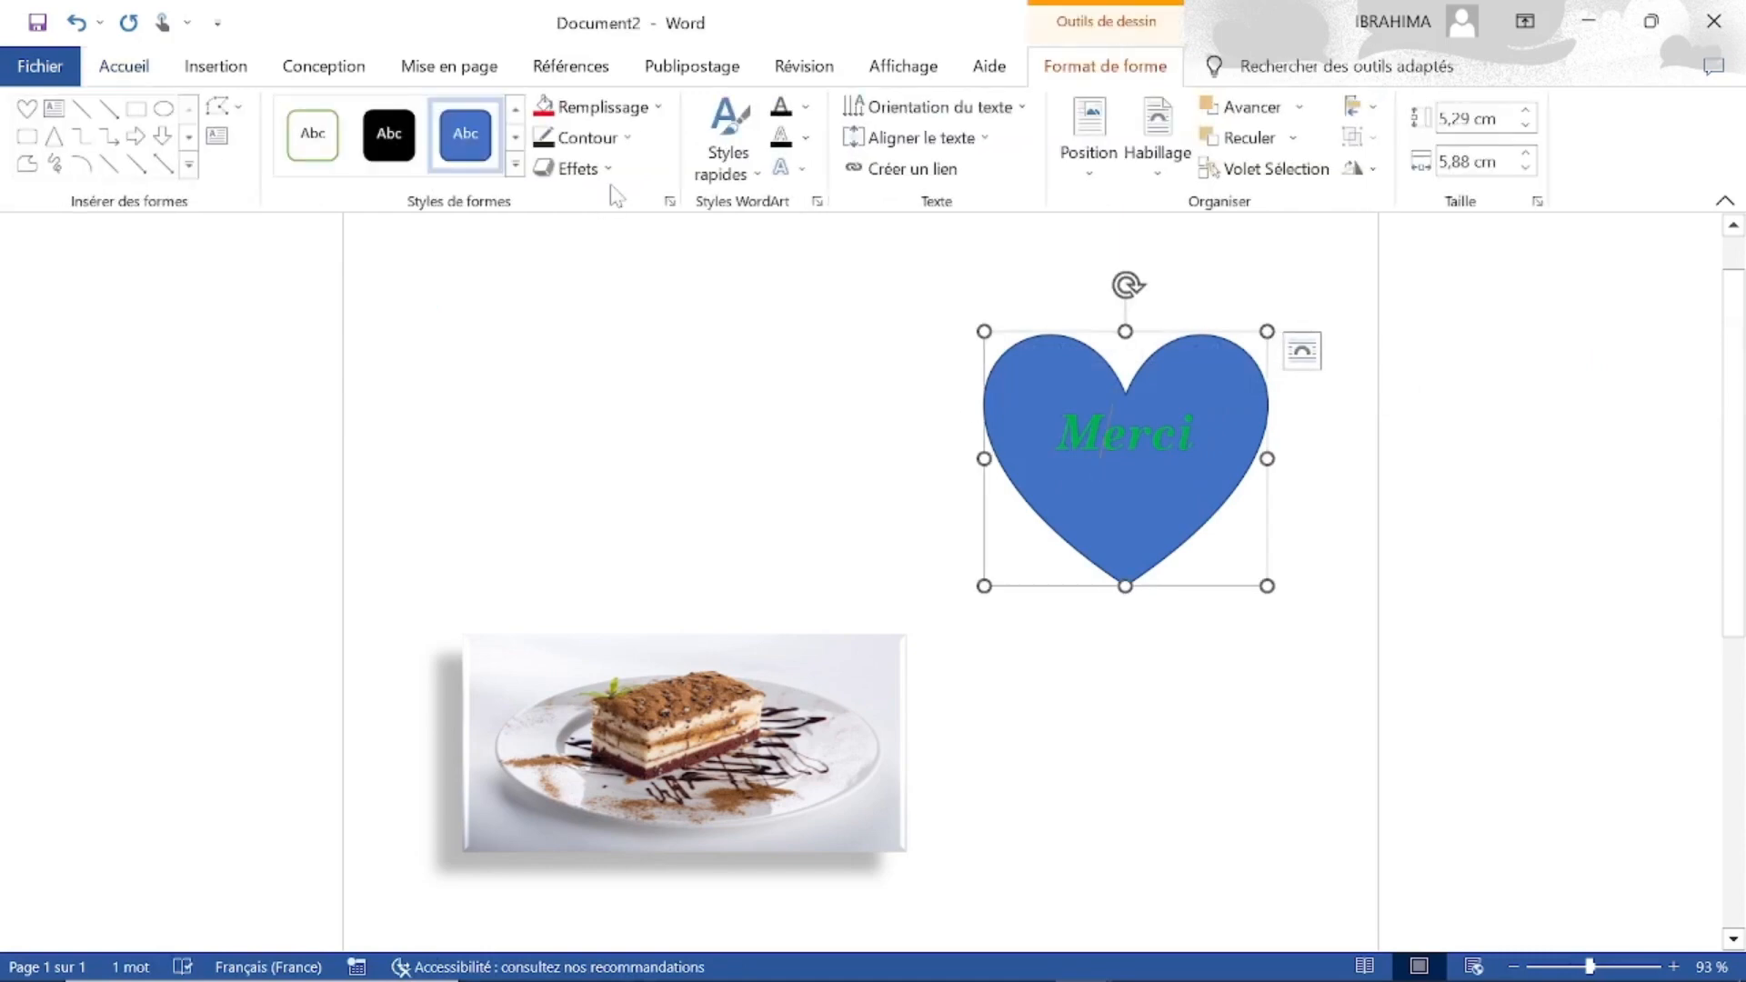
click(579, 168)
key(Escape)
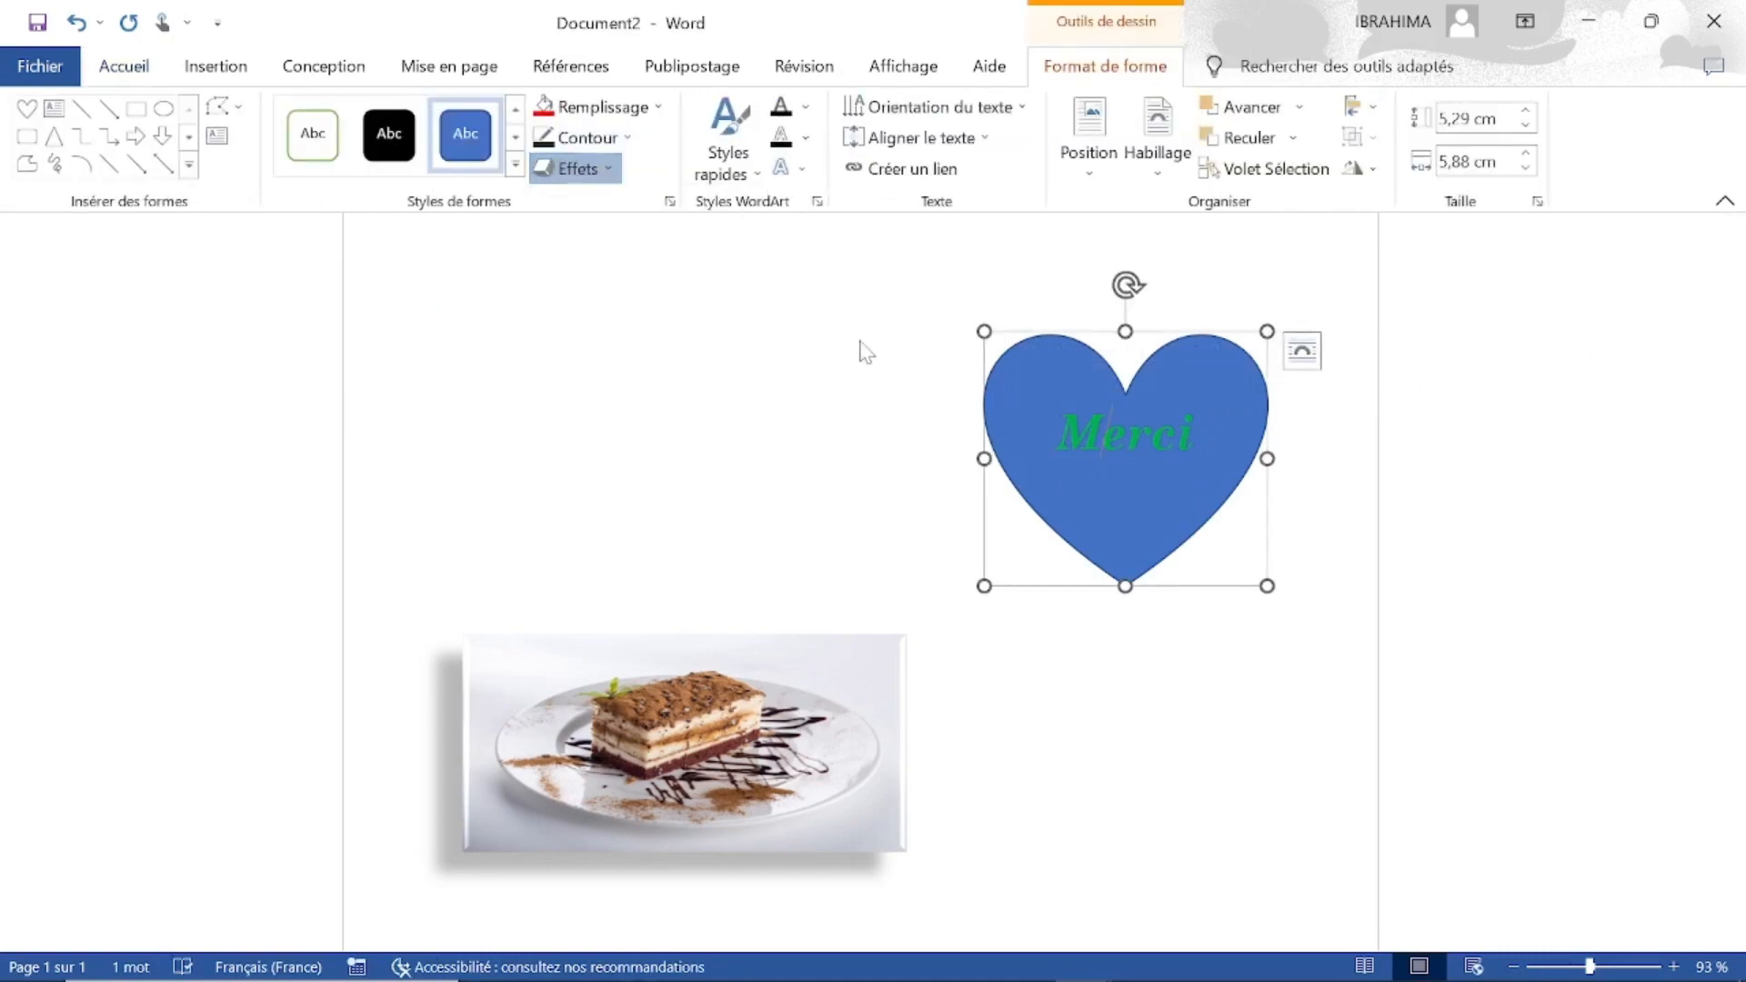
click(745, 169)
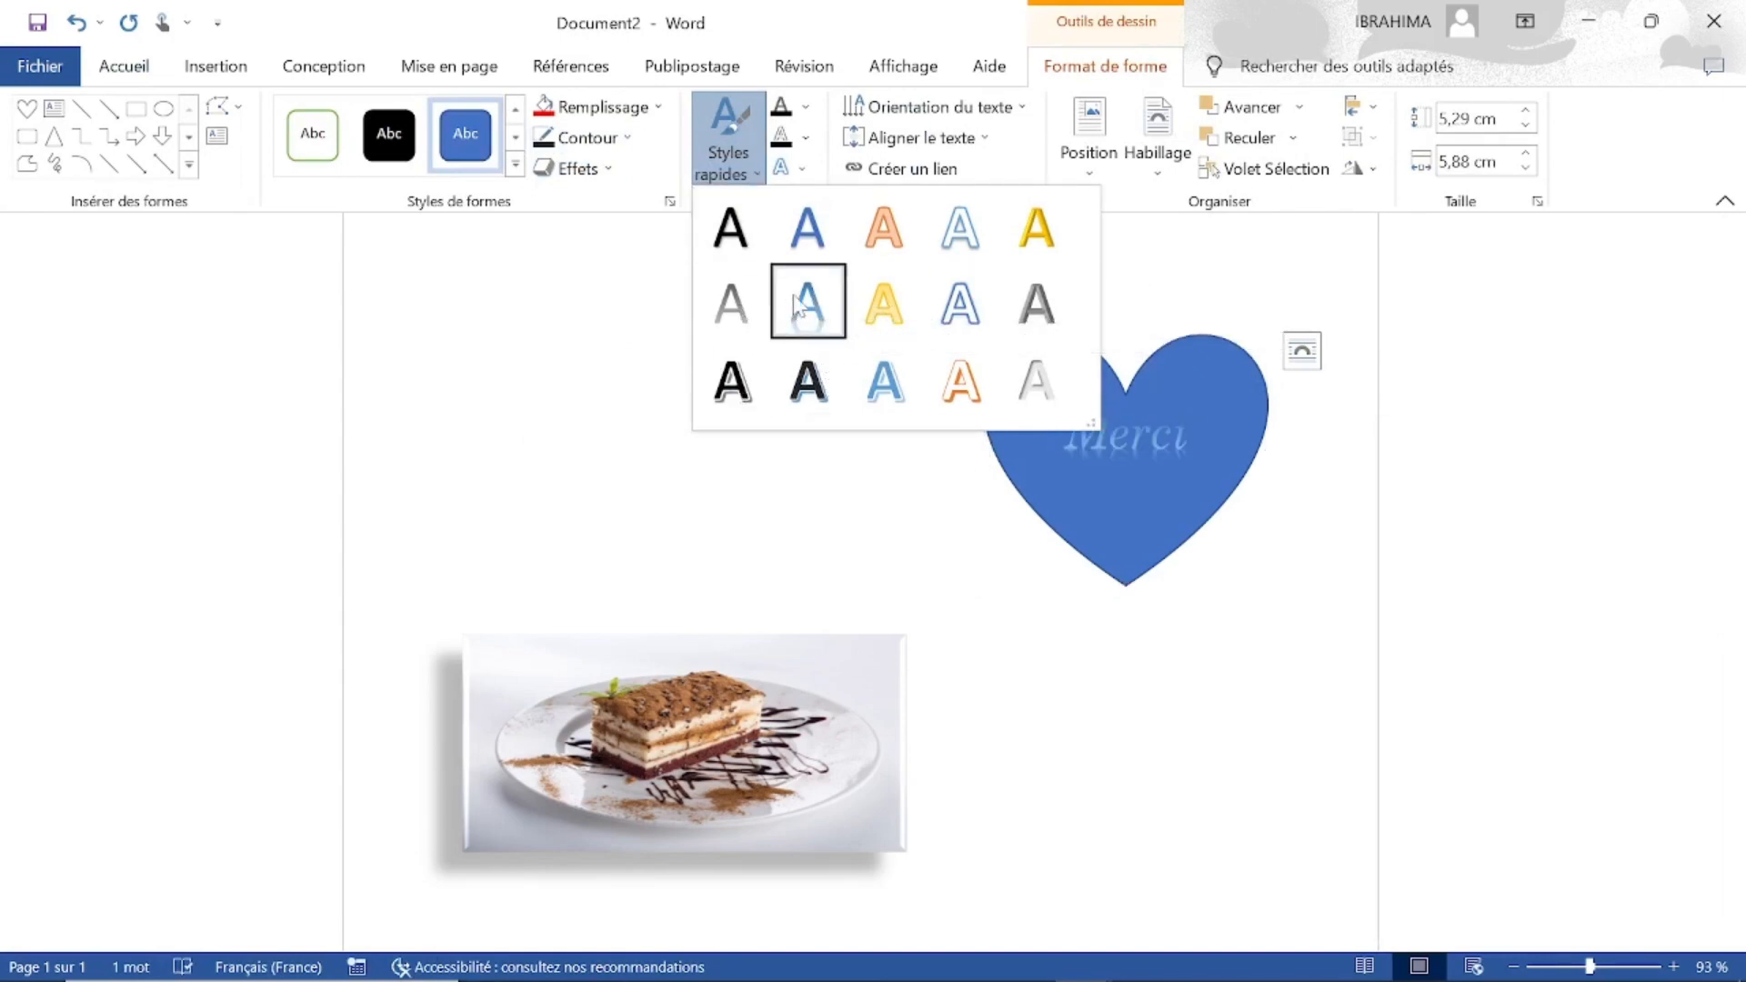
click(725, 380)
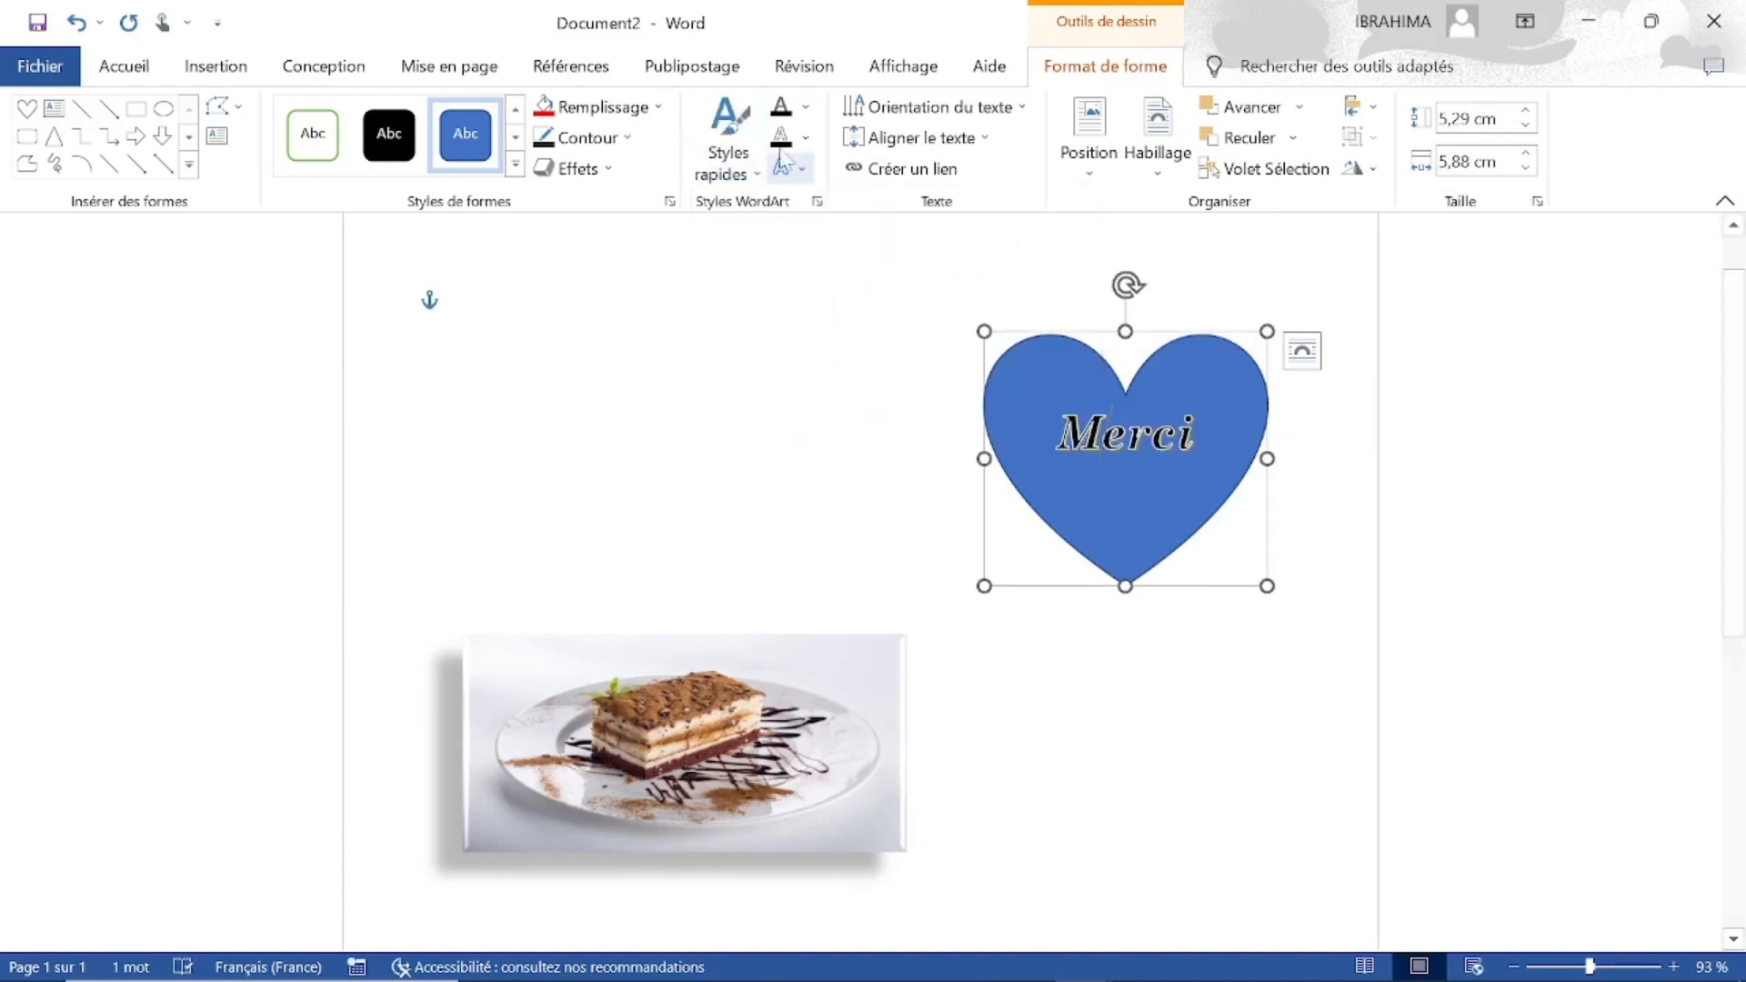
click(806, 107)
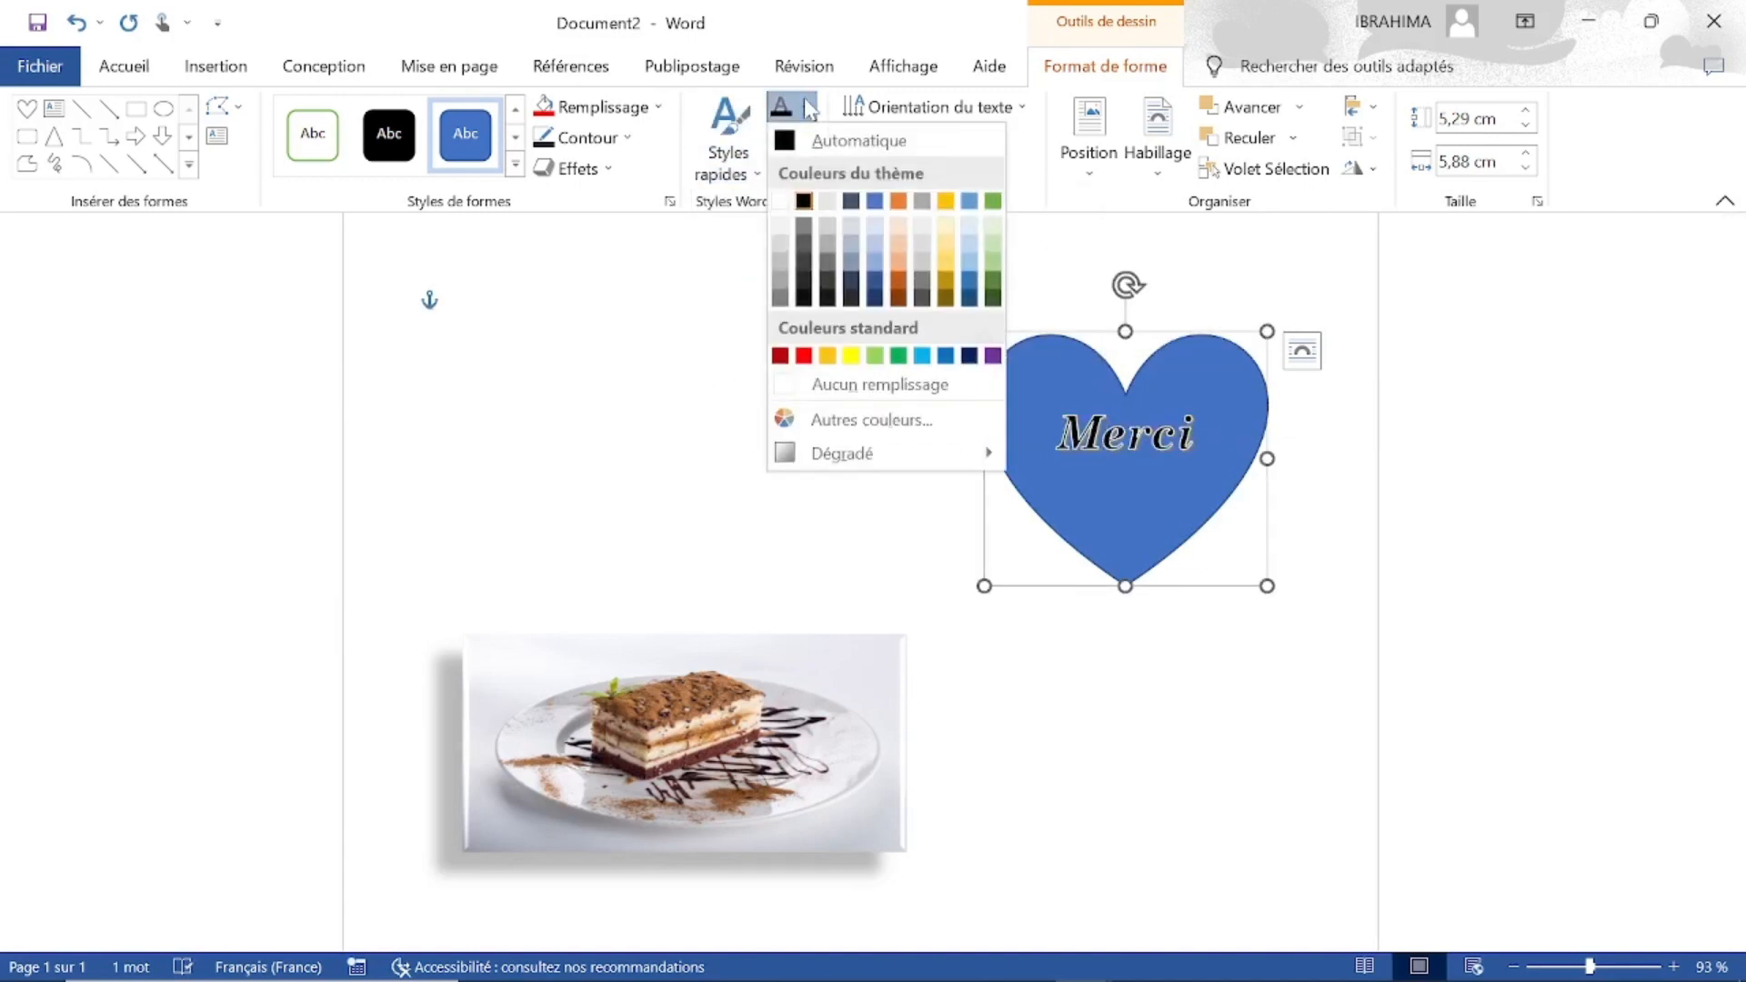
click(1244, 266)
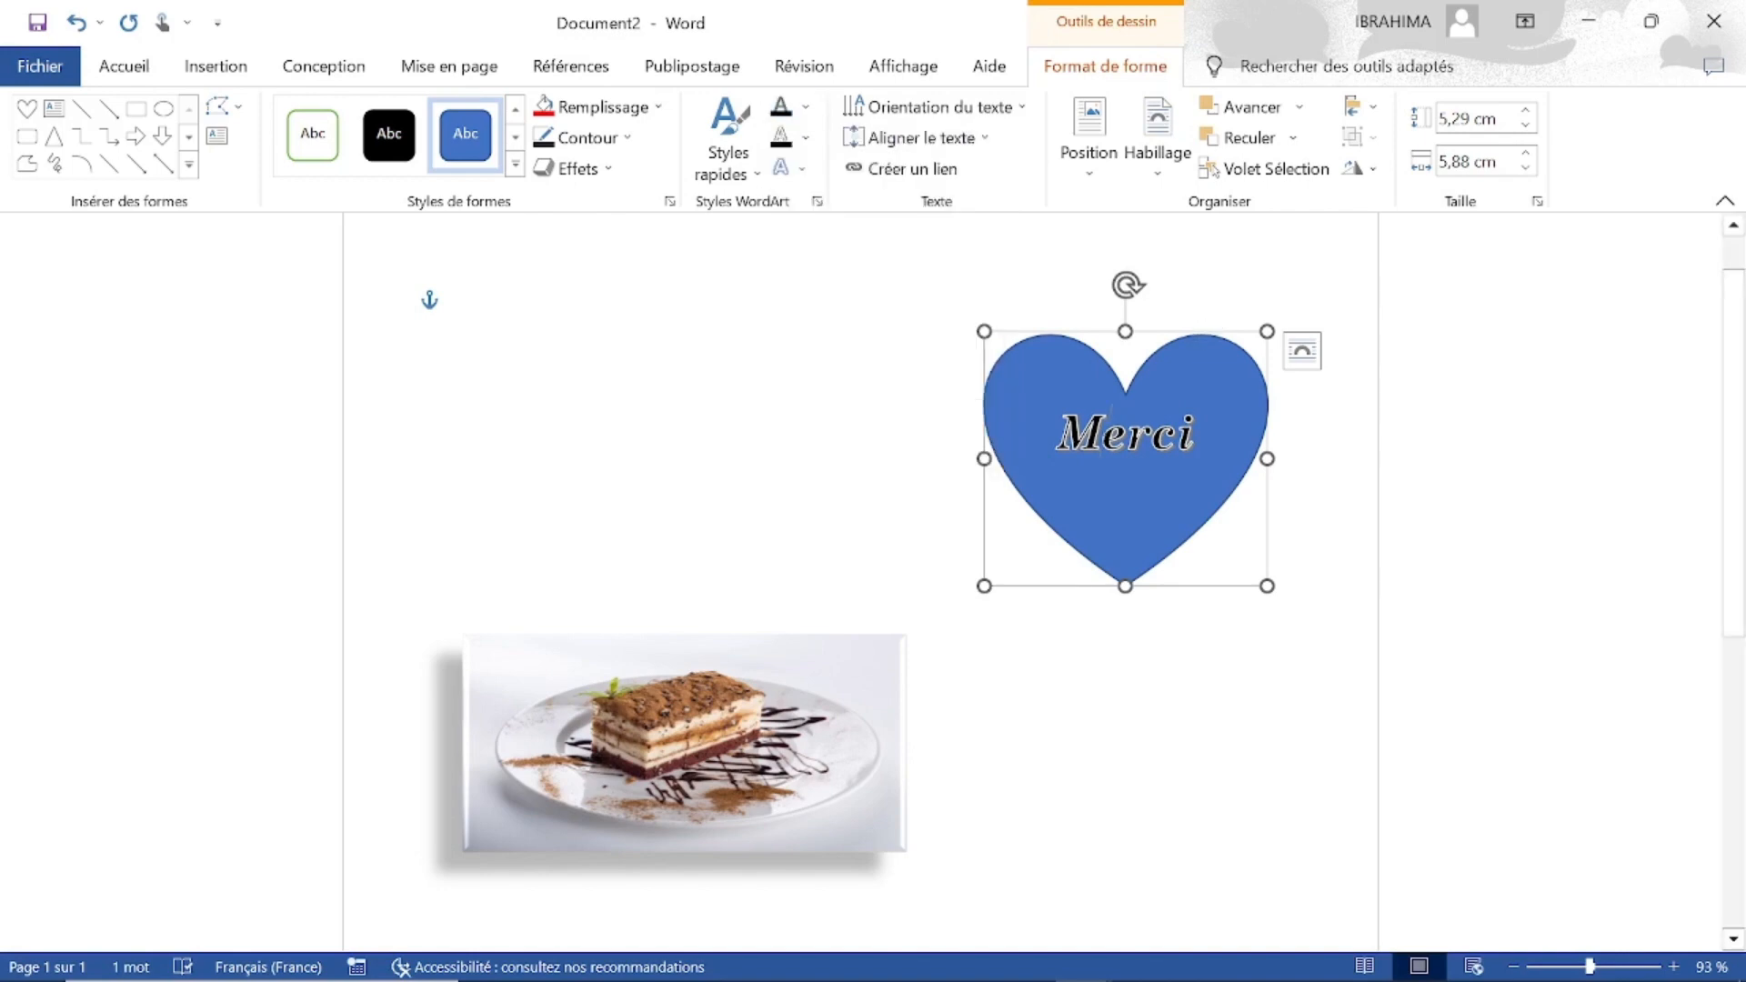
click(1029, 108)
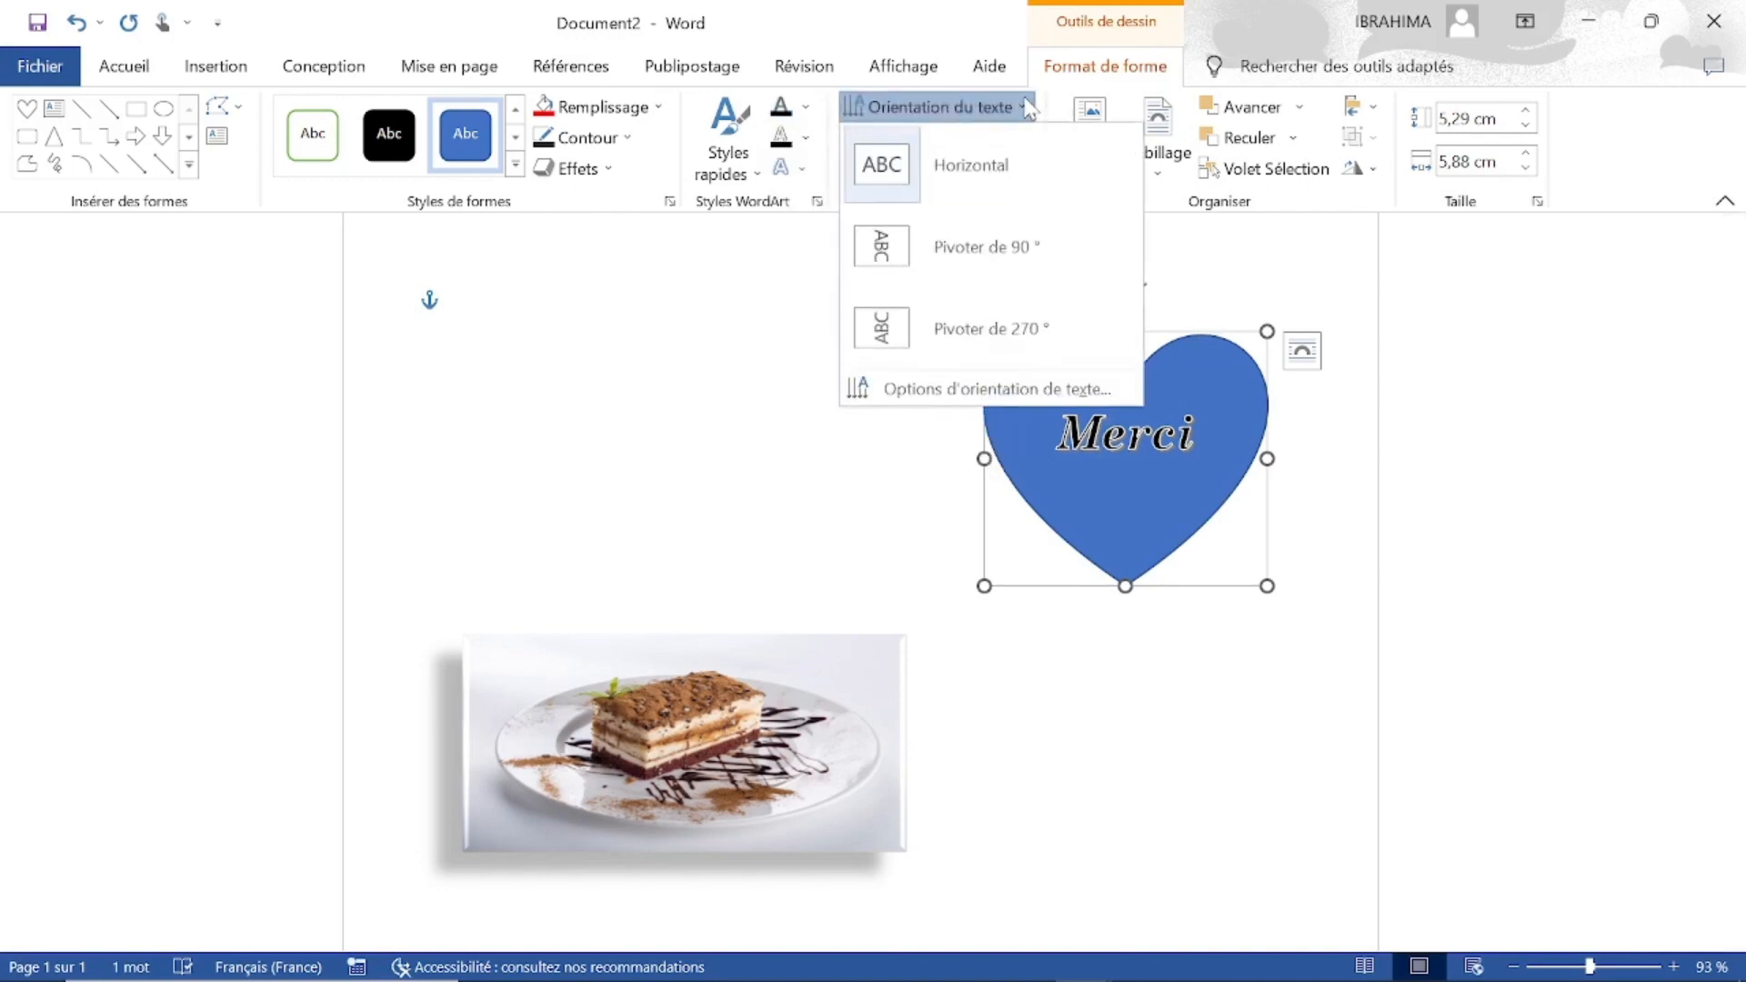
key(Escape)
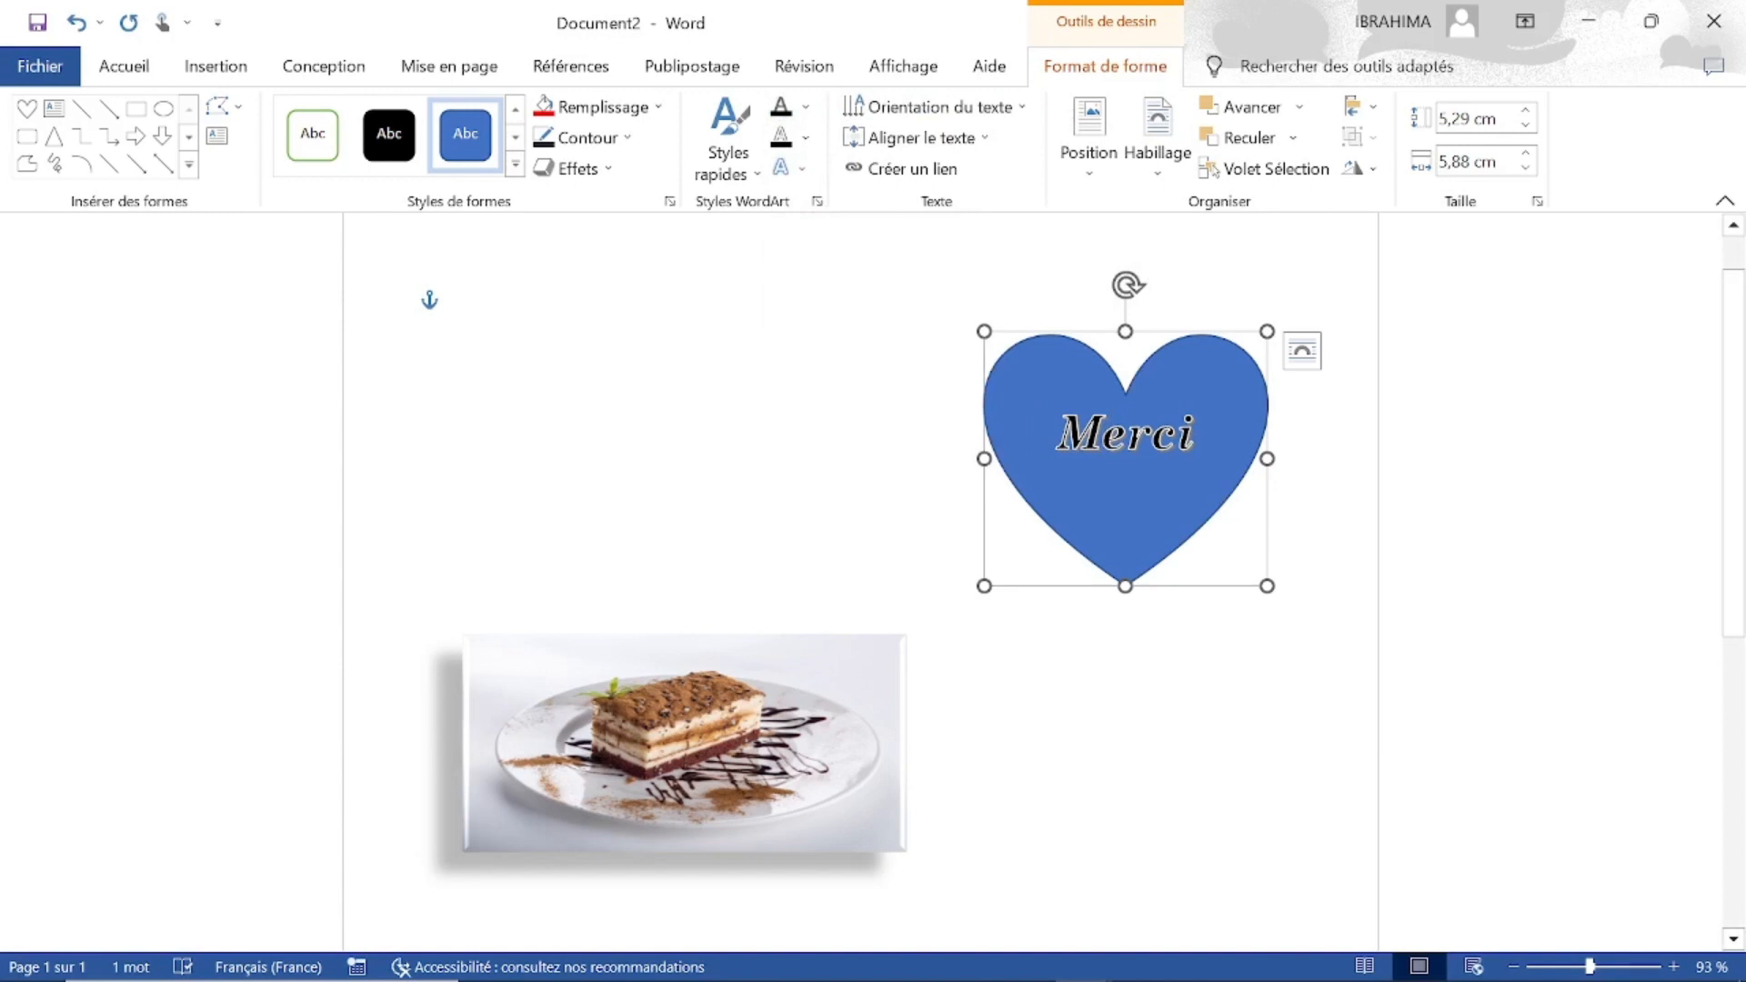
click(188, 163)
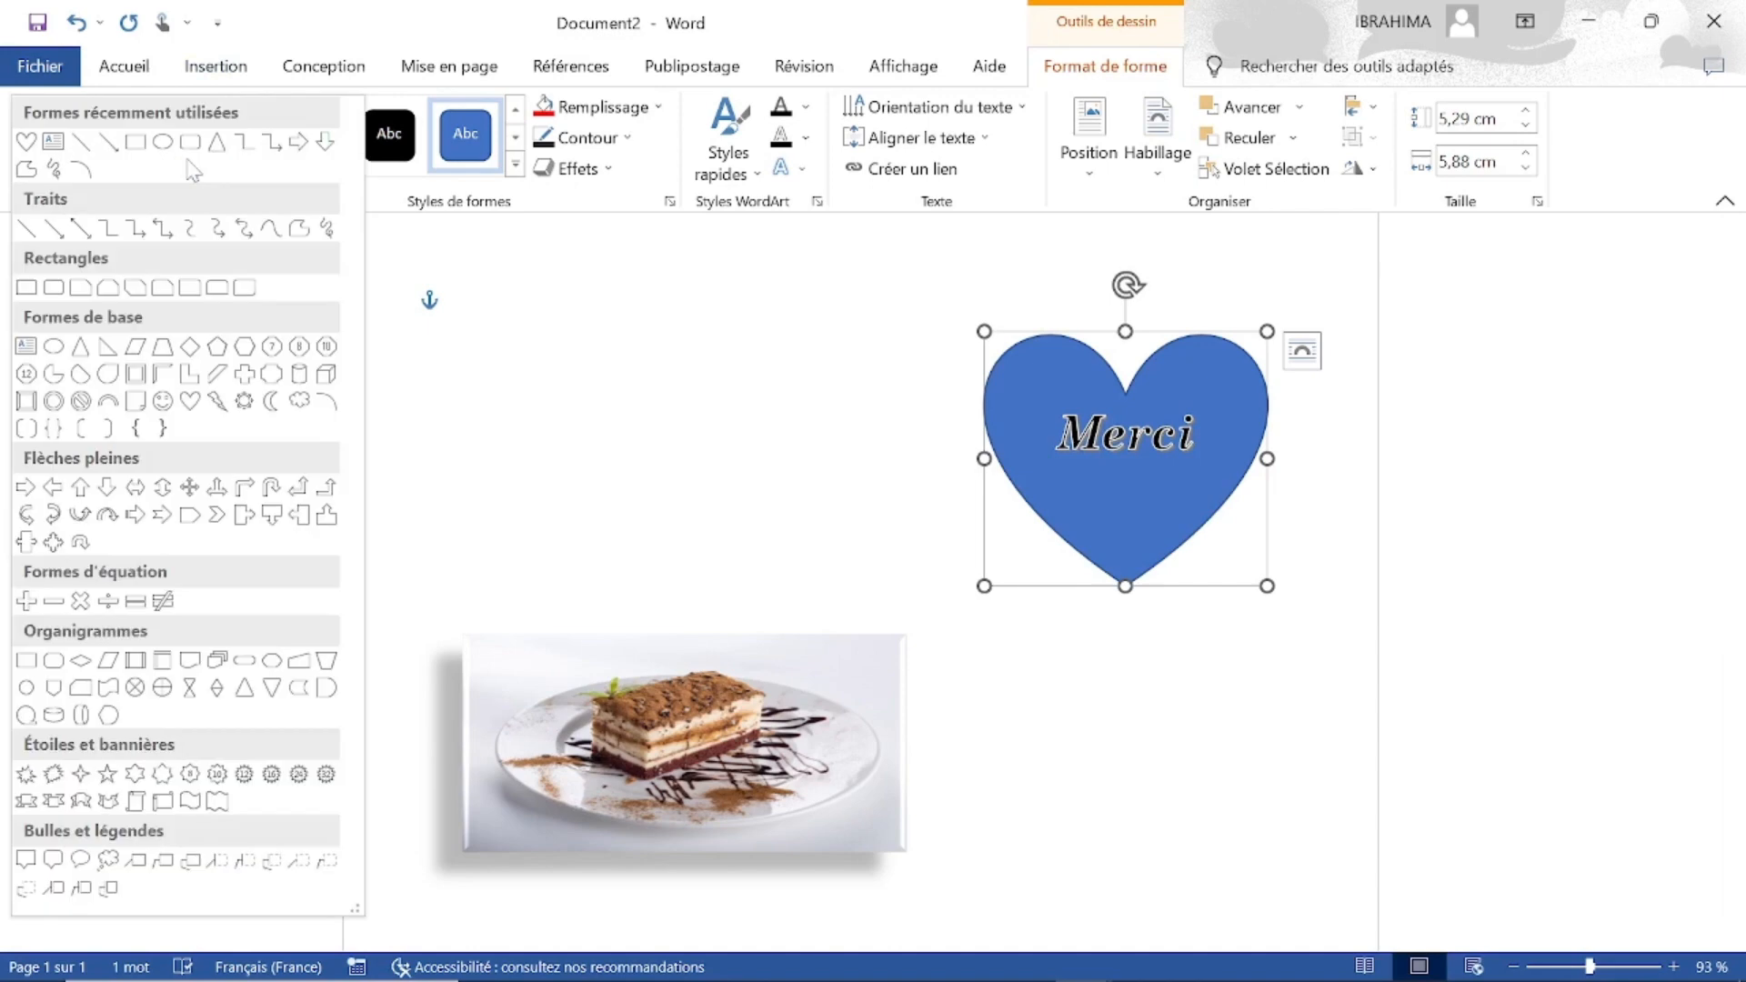
click(678, 636)
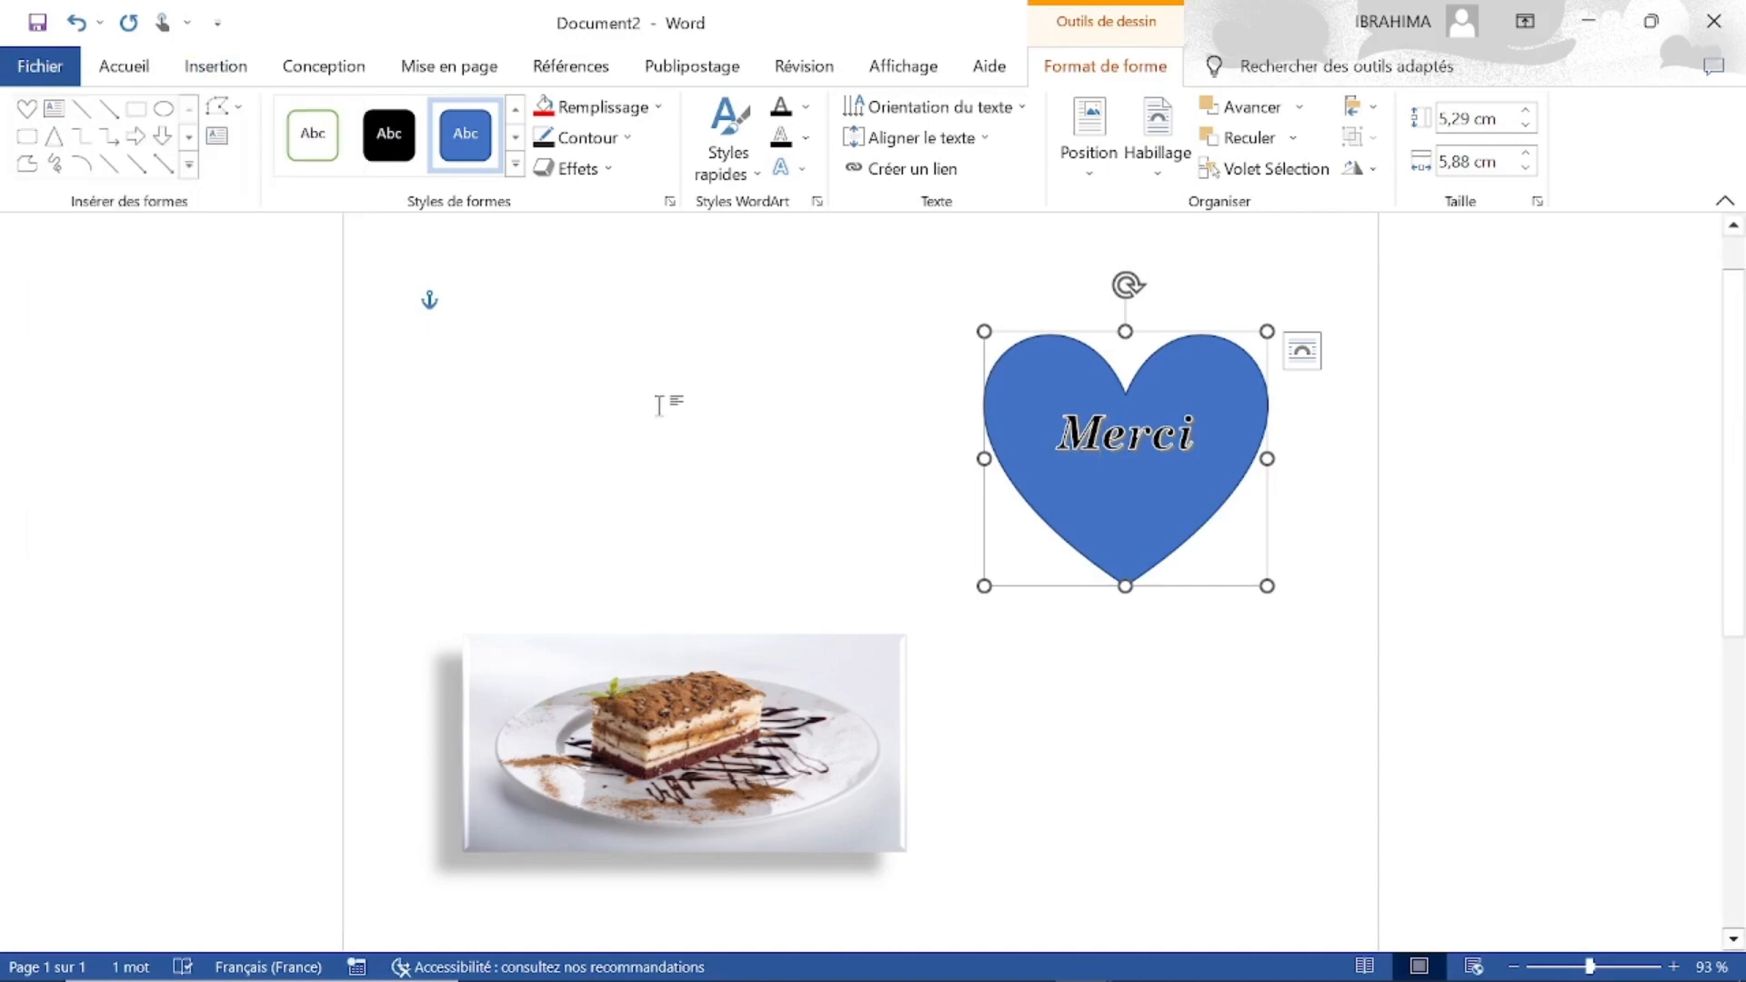
Step: Draw a rounded rectangle about 8.9 cm wide and 4.4 cm high above the cake picture, beside the heart
click(188, 164)
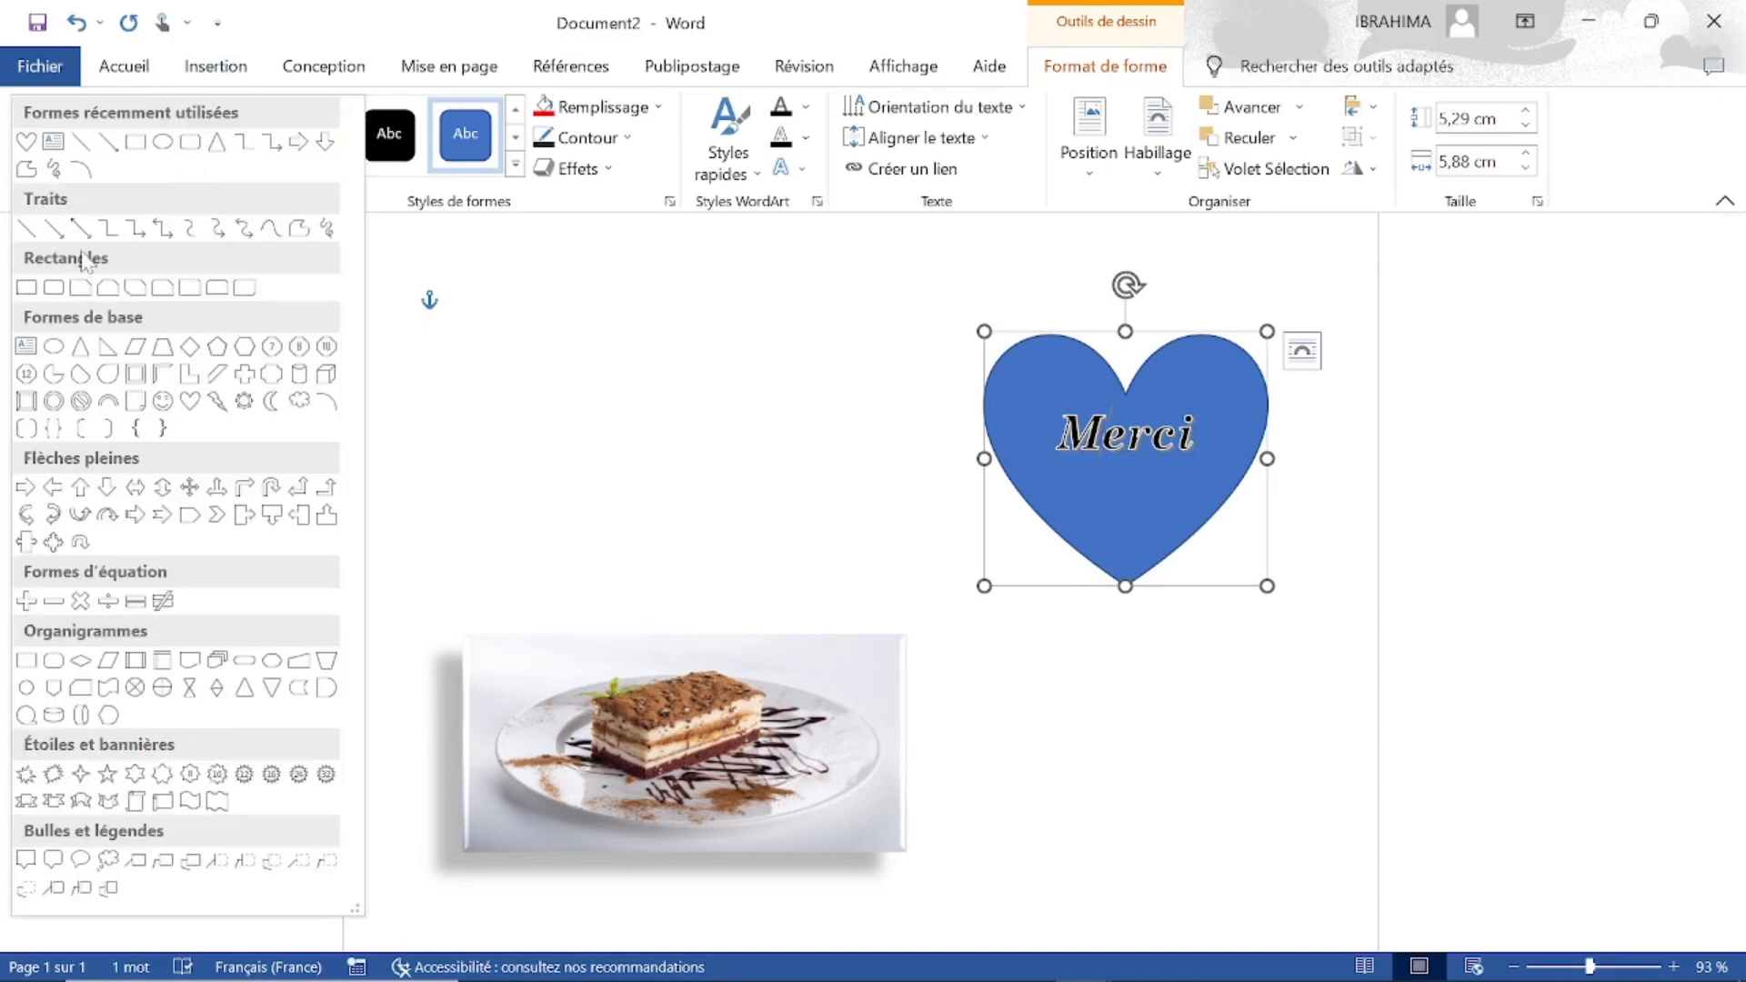
click(53, 288)
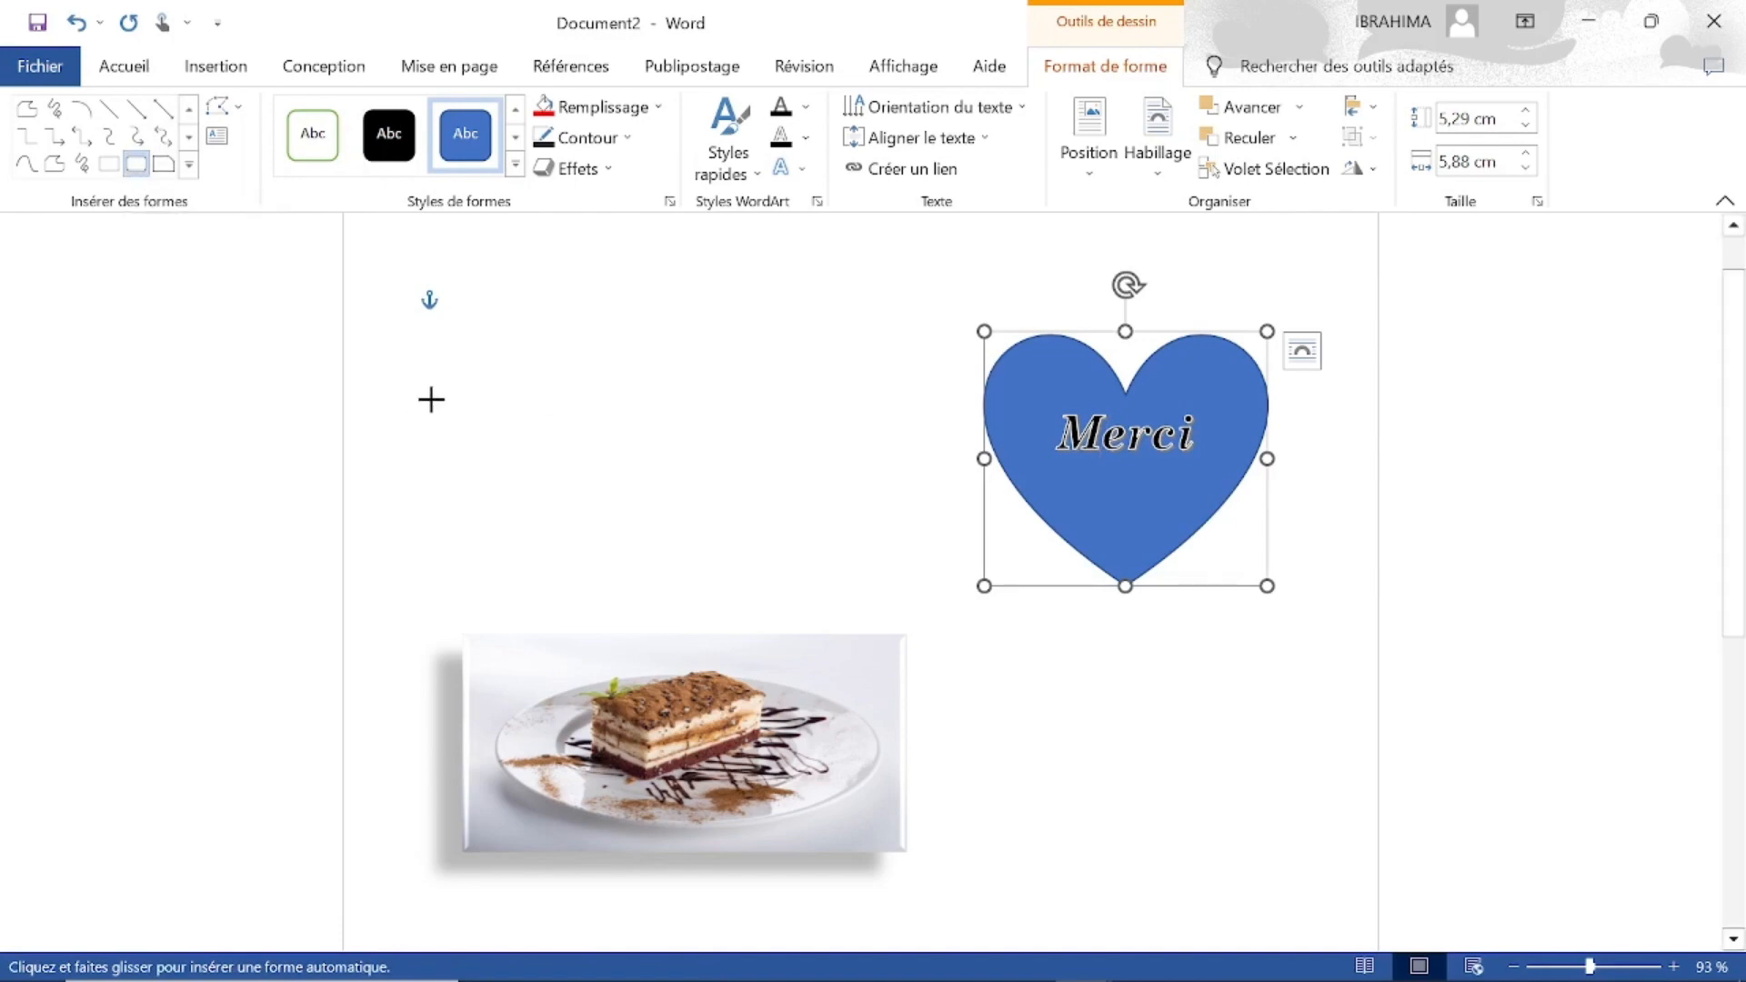
drag(431, 399, 859, 609)
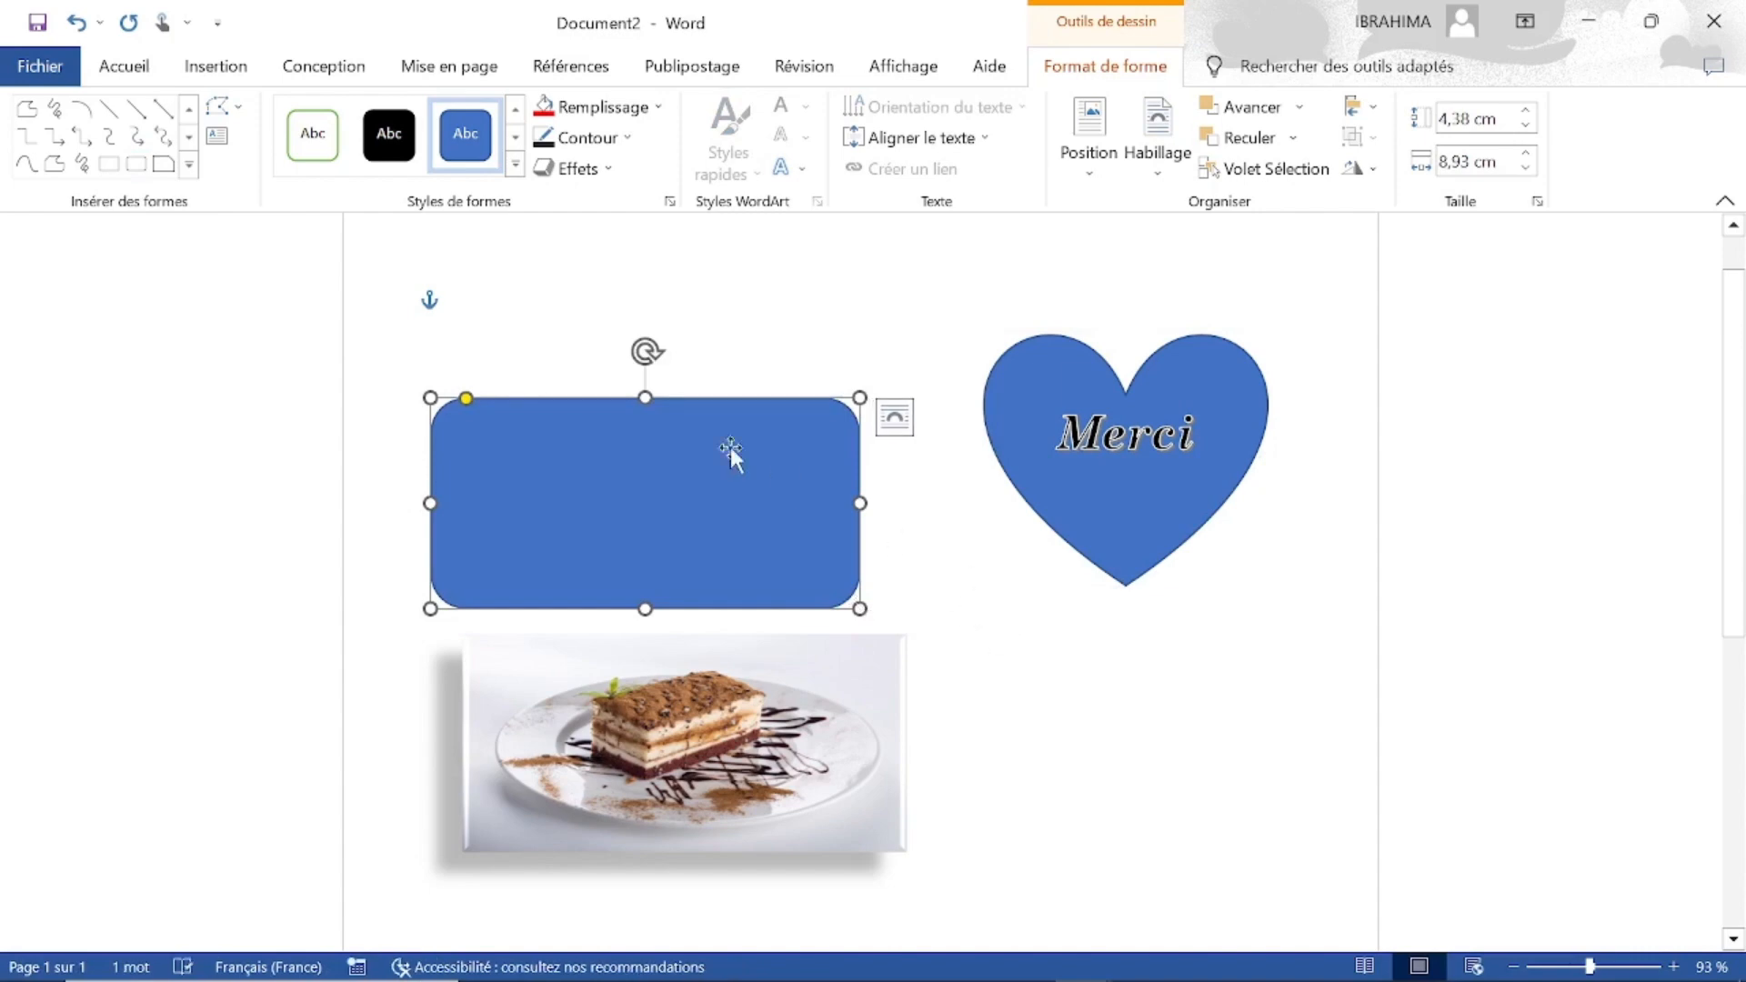
click(661, 108)
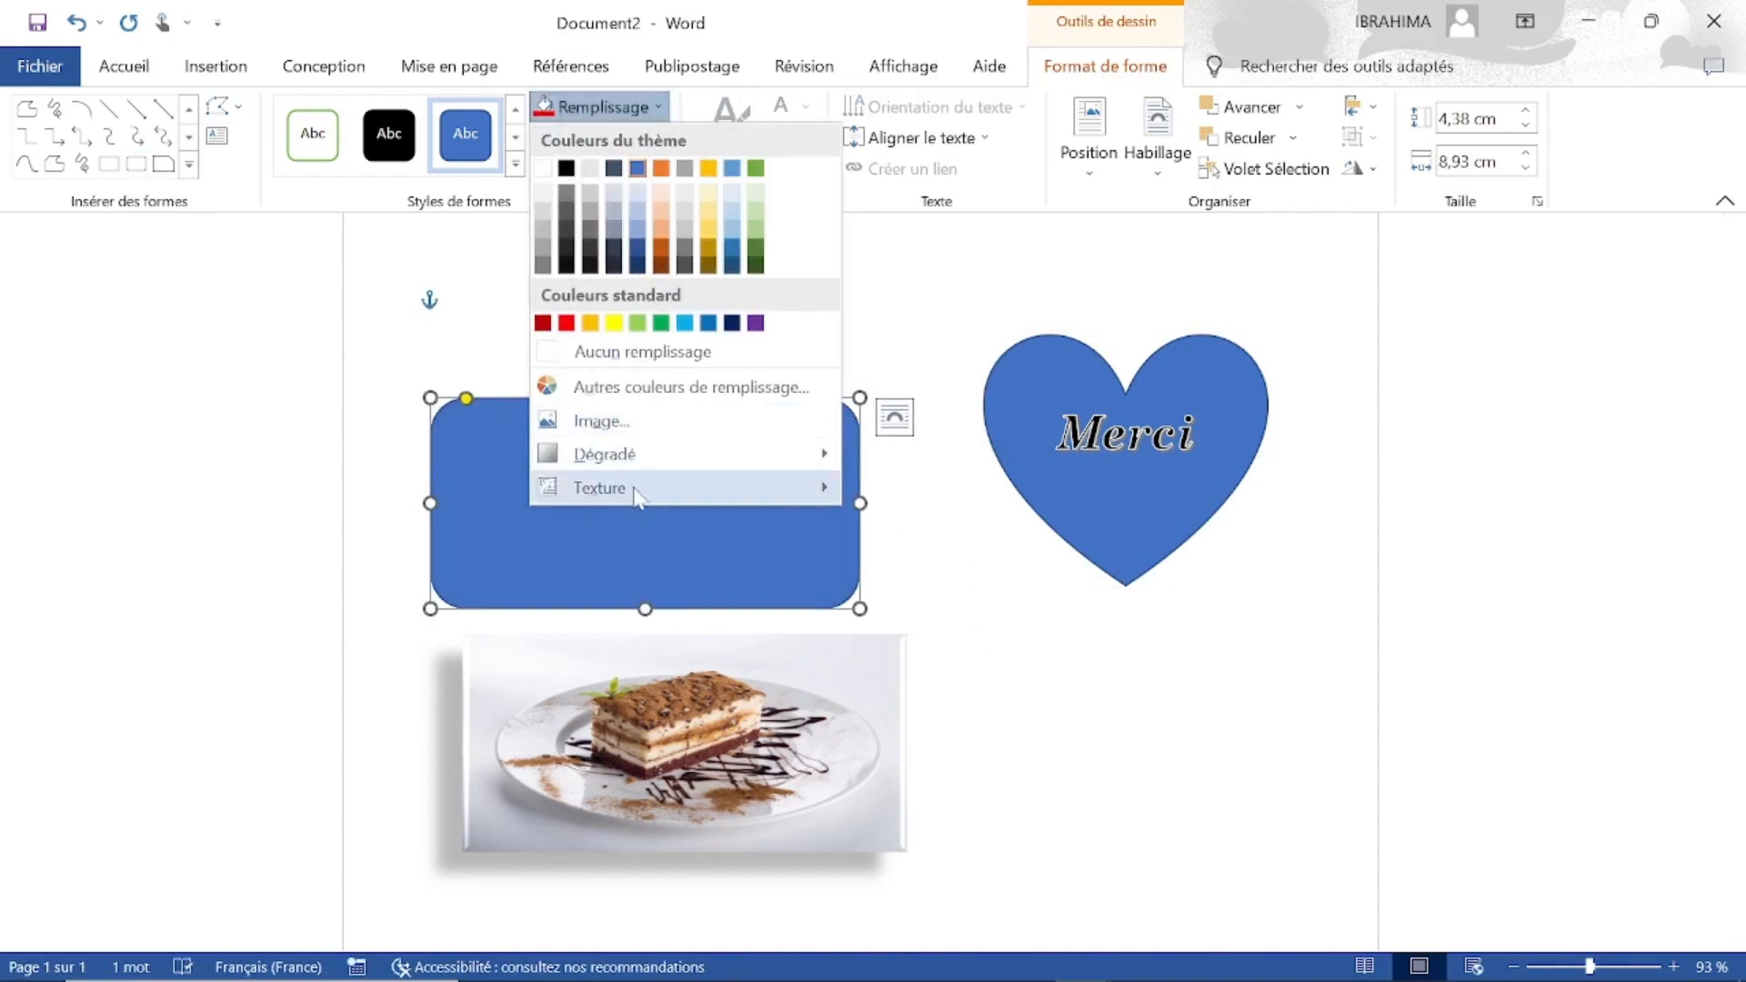
mouse_move(653, 490)
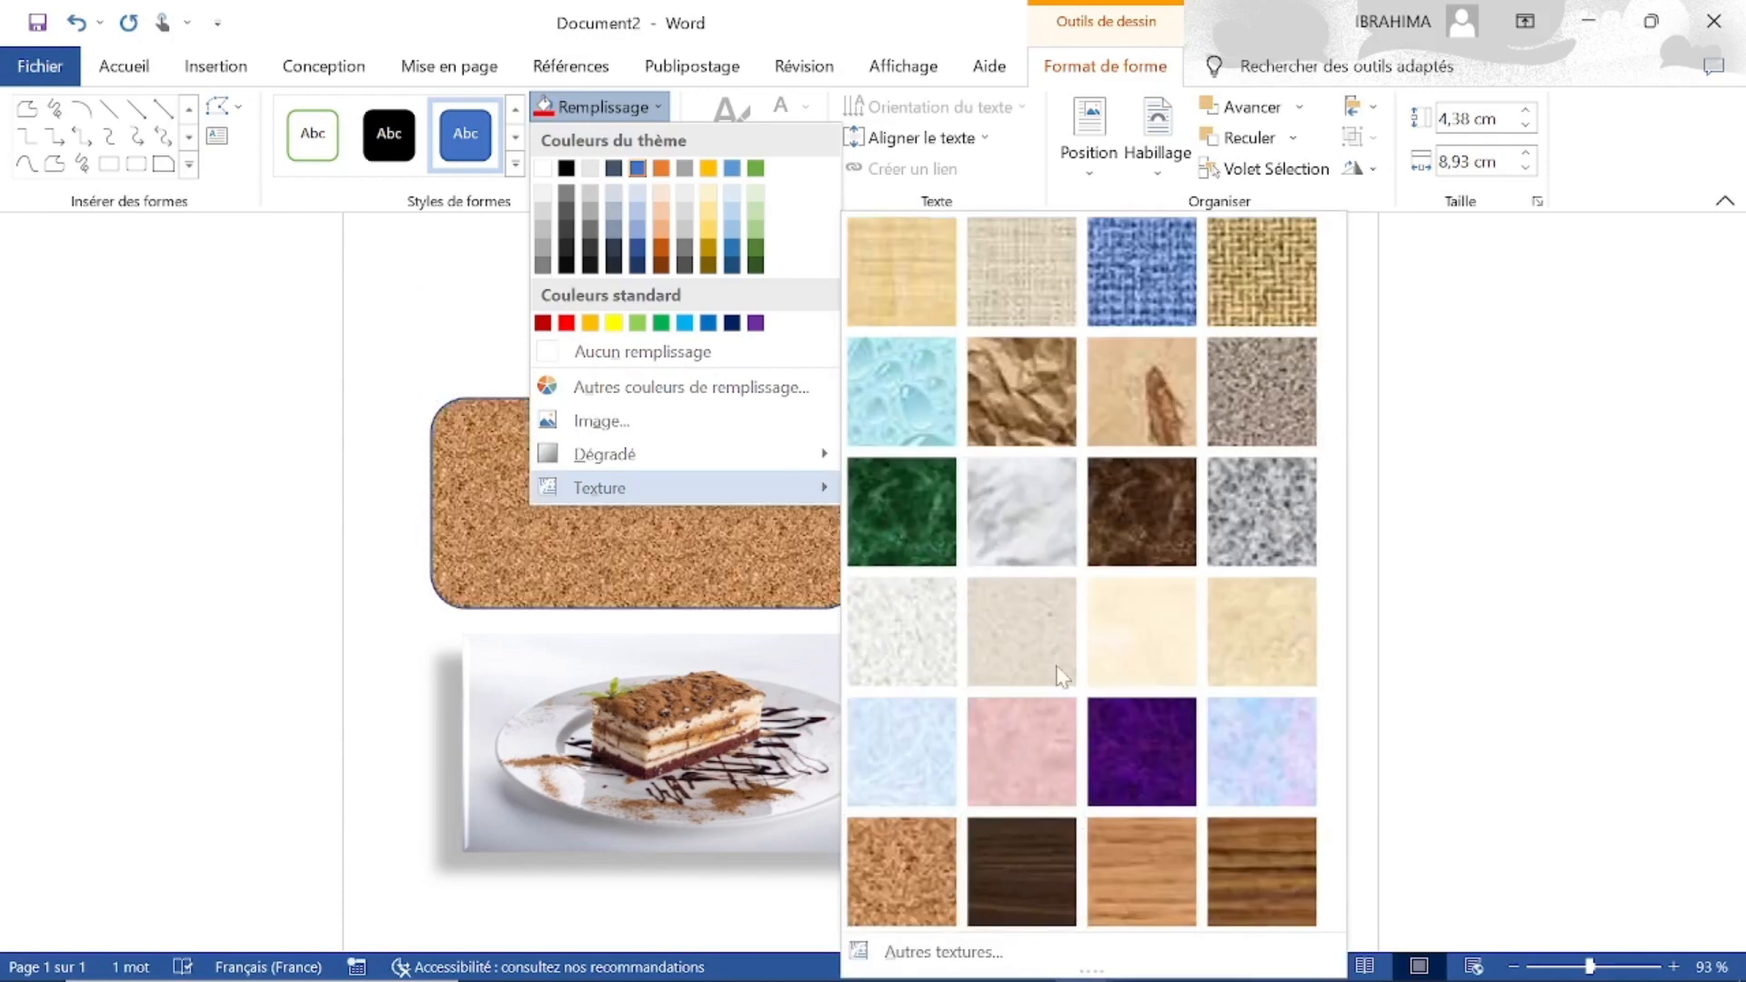
click(937, 951)
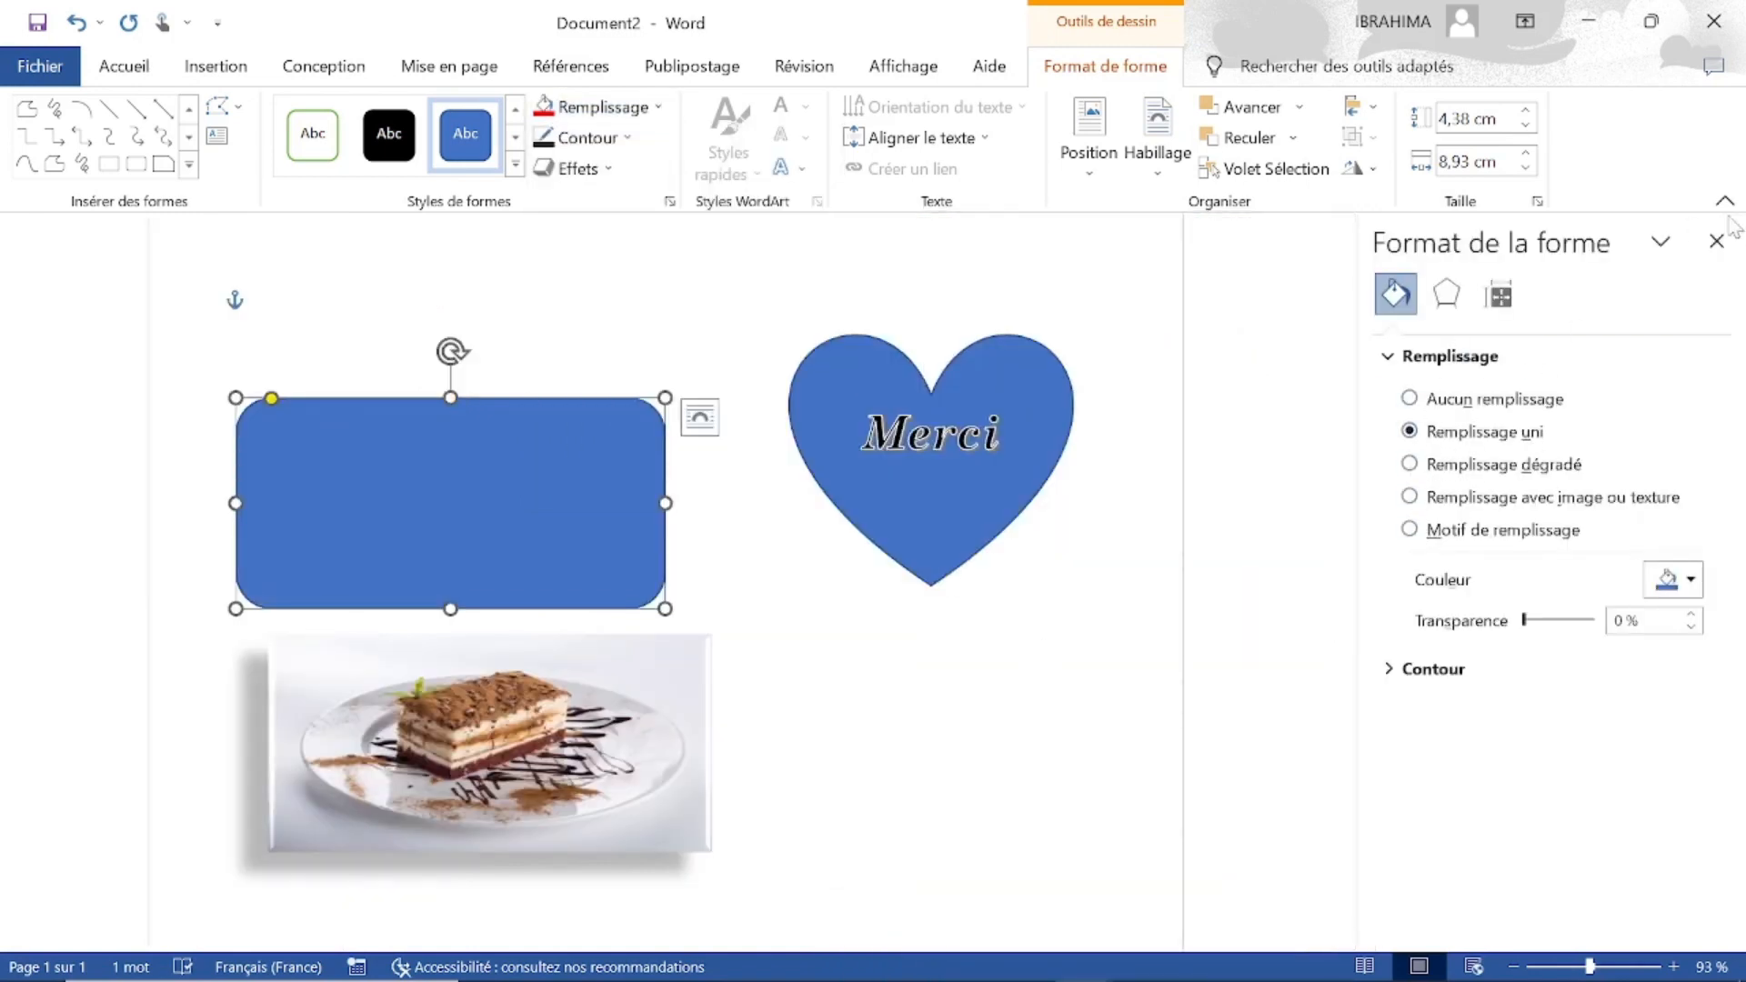
click(1717, 241)
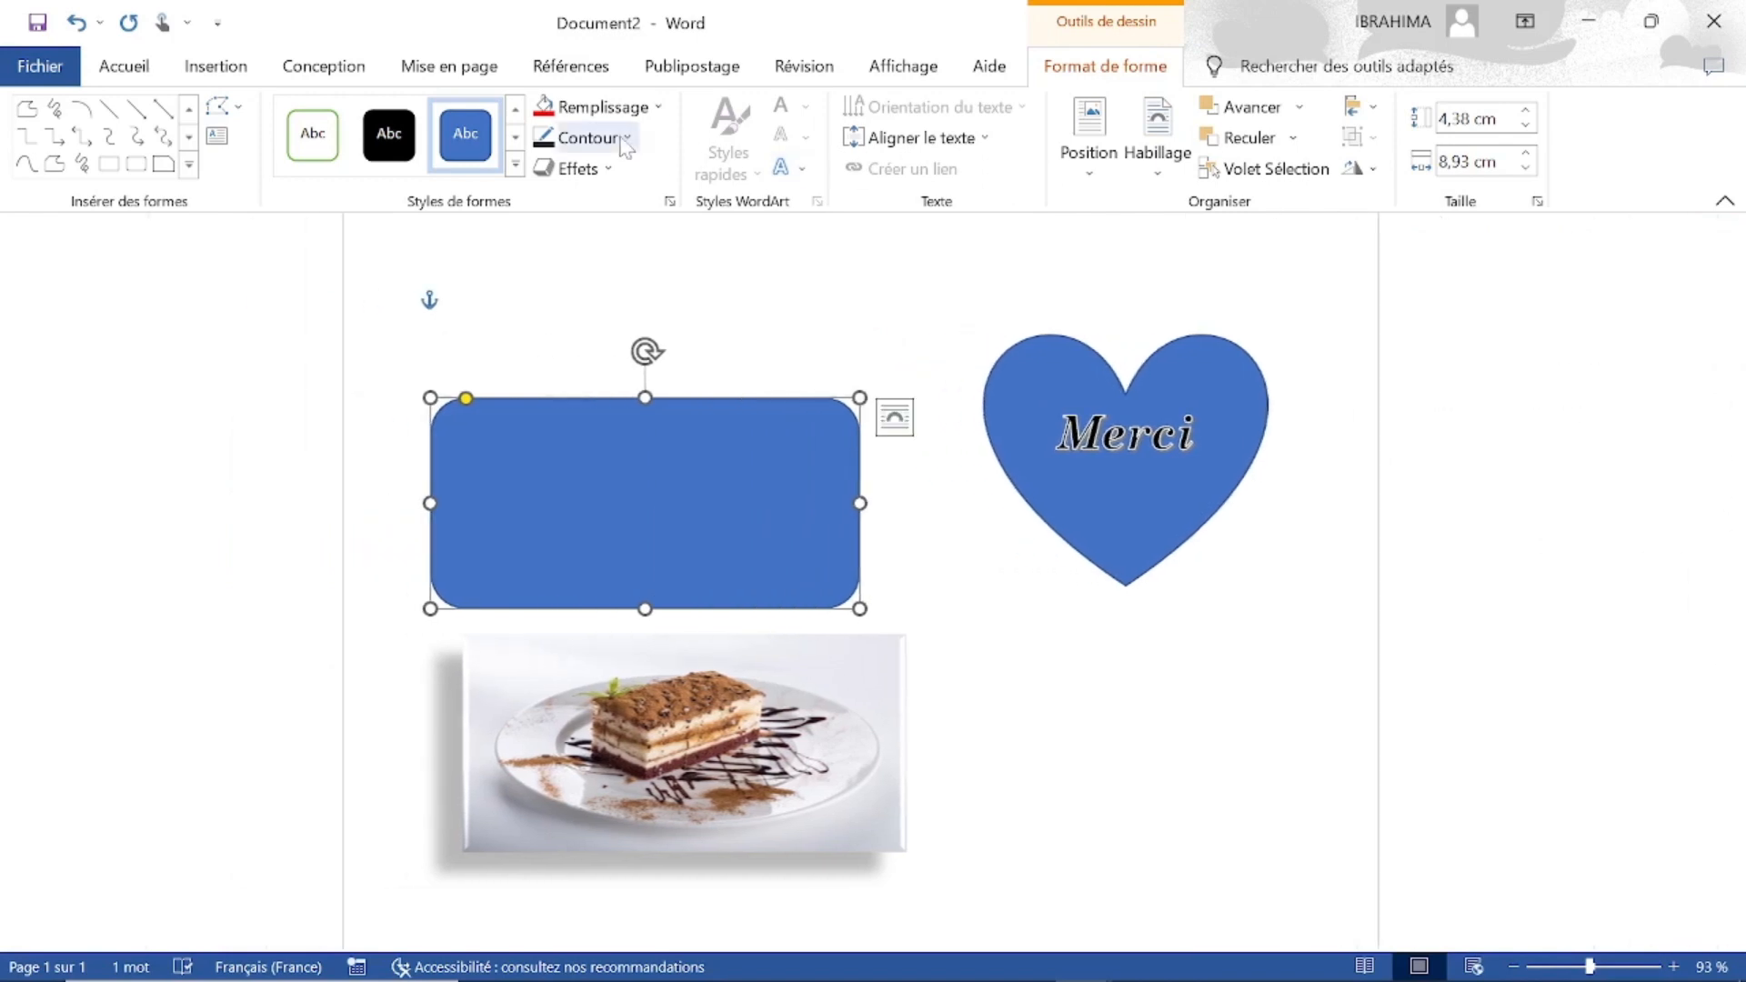
Step: Fill the rounded rectangle with the light brown wood-grain texture and deselect it
click(600, 106)
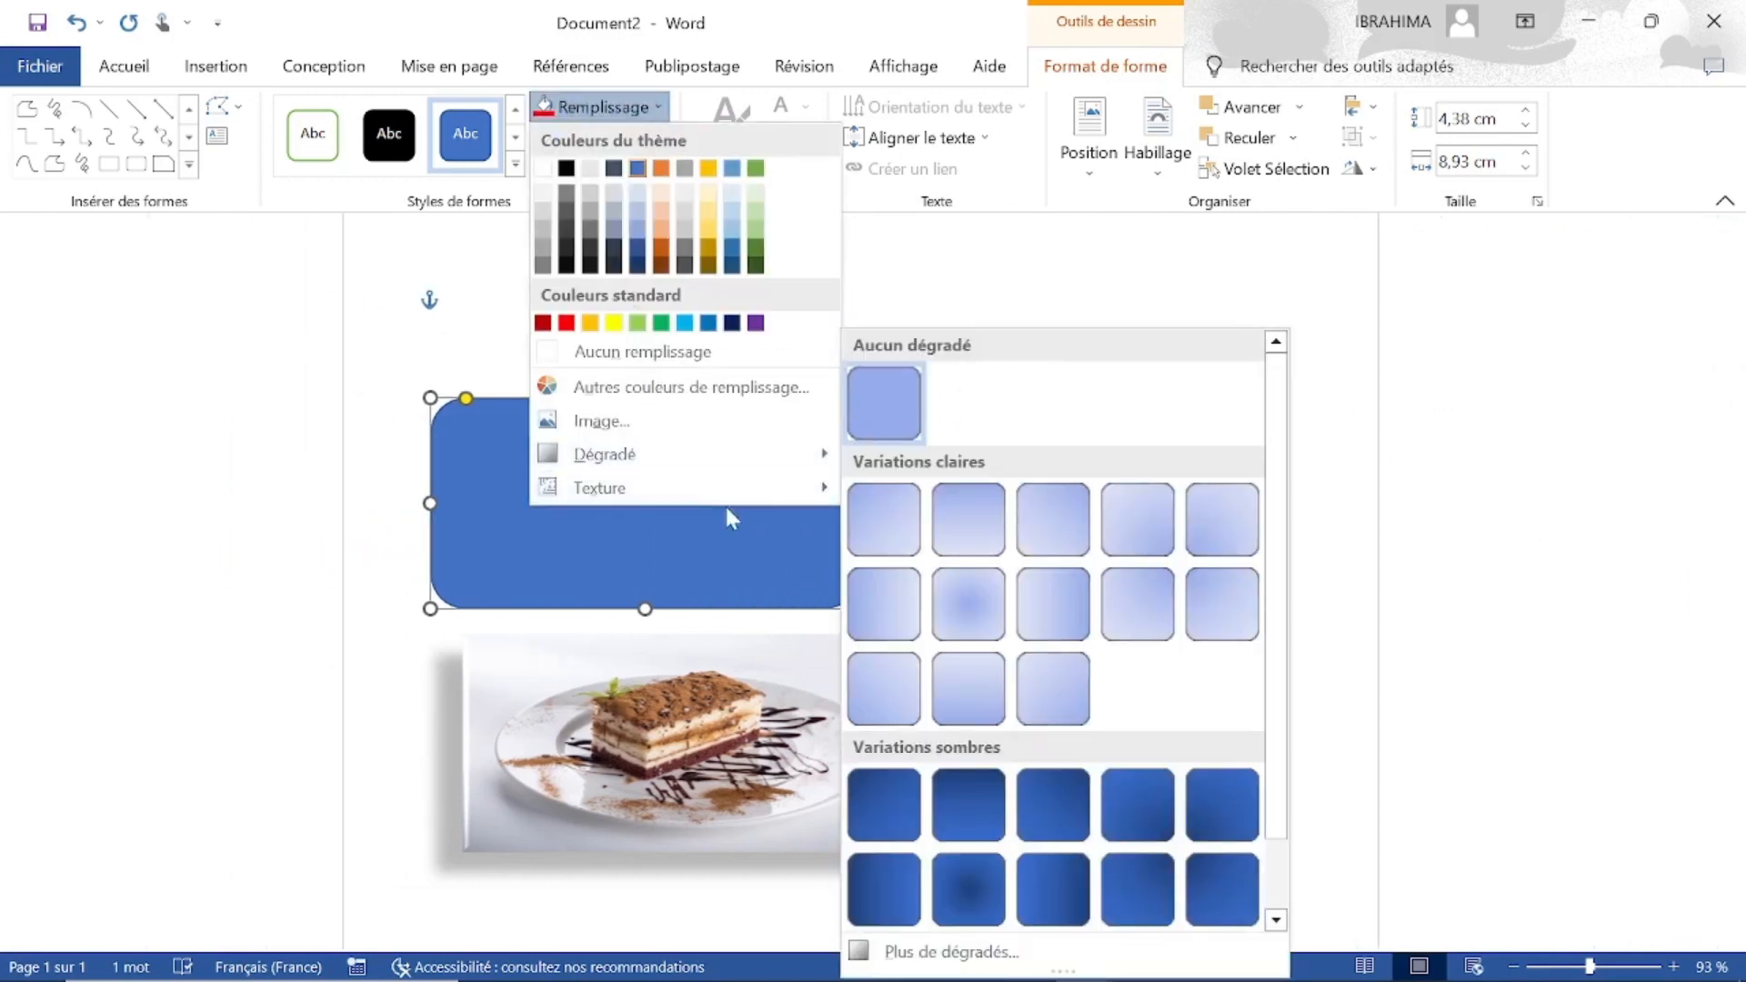
mouse_move(727, 489)
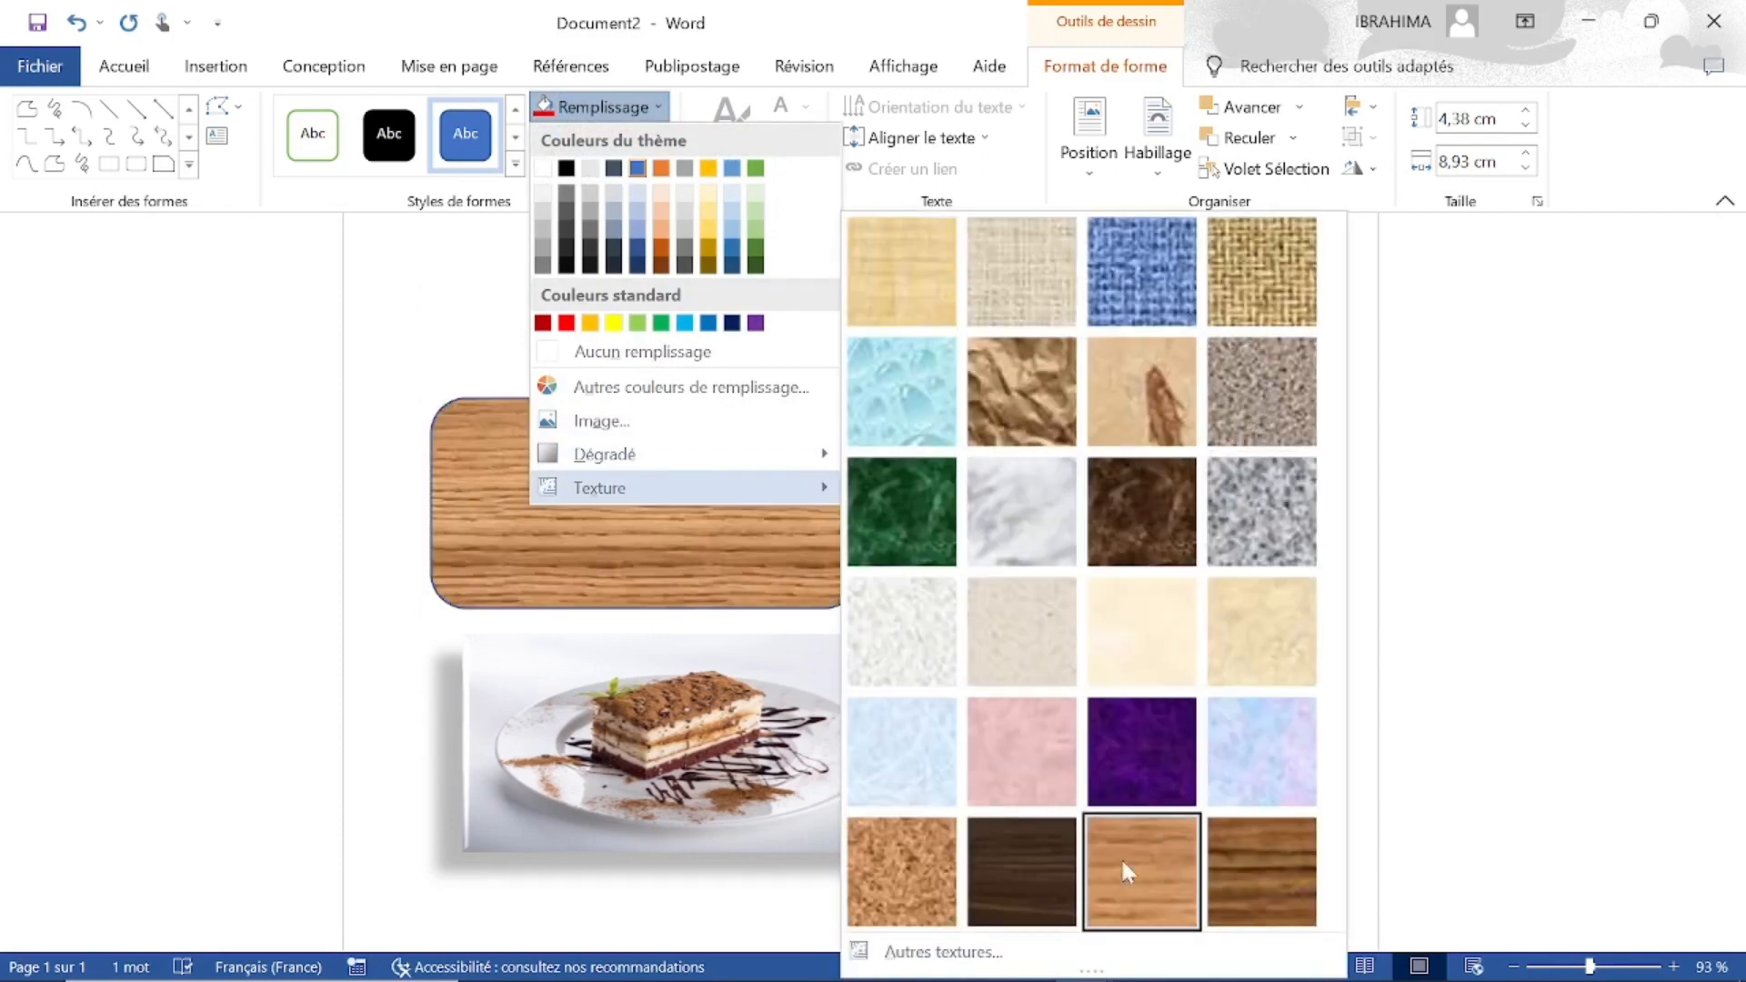
click(1161, 905)
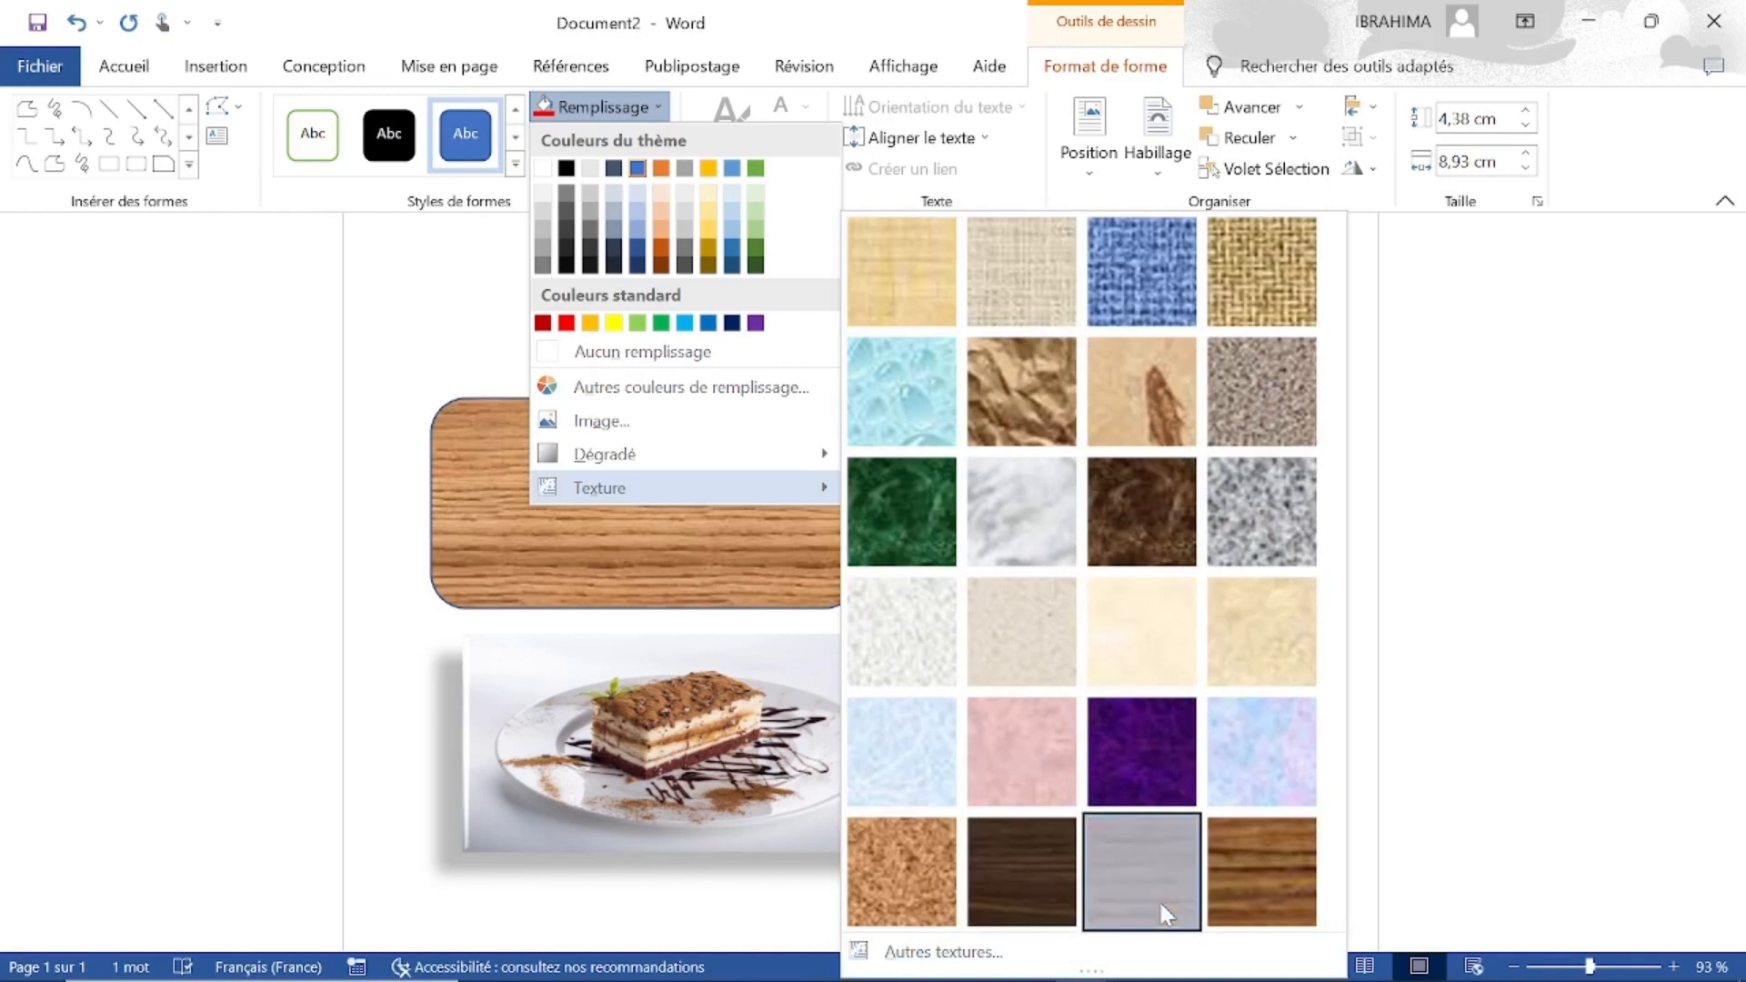
click(1125, 755)
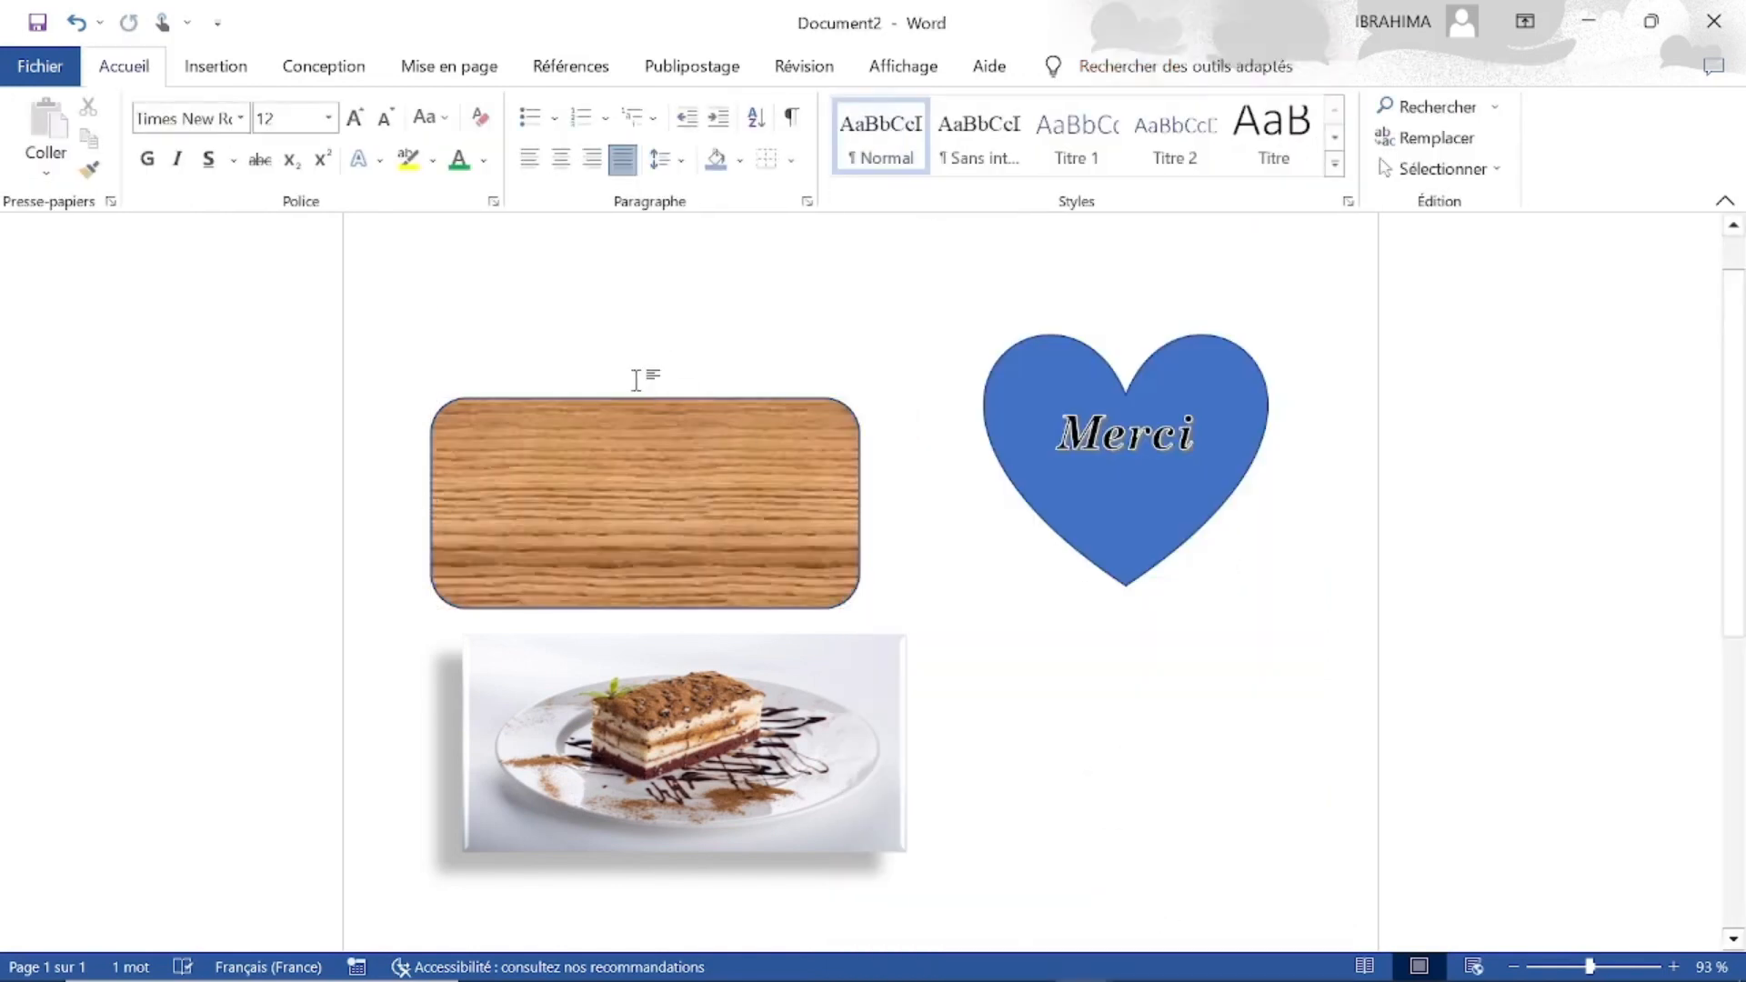
Step: Insert a notched right block arrow about 5.7 cm wide and 2.8 cm high below the heart
click(218, 64)
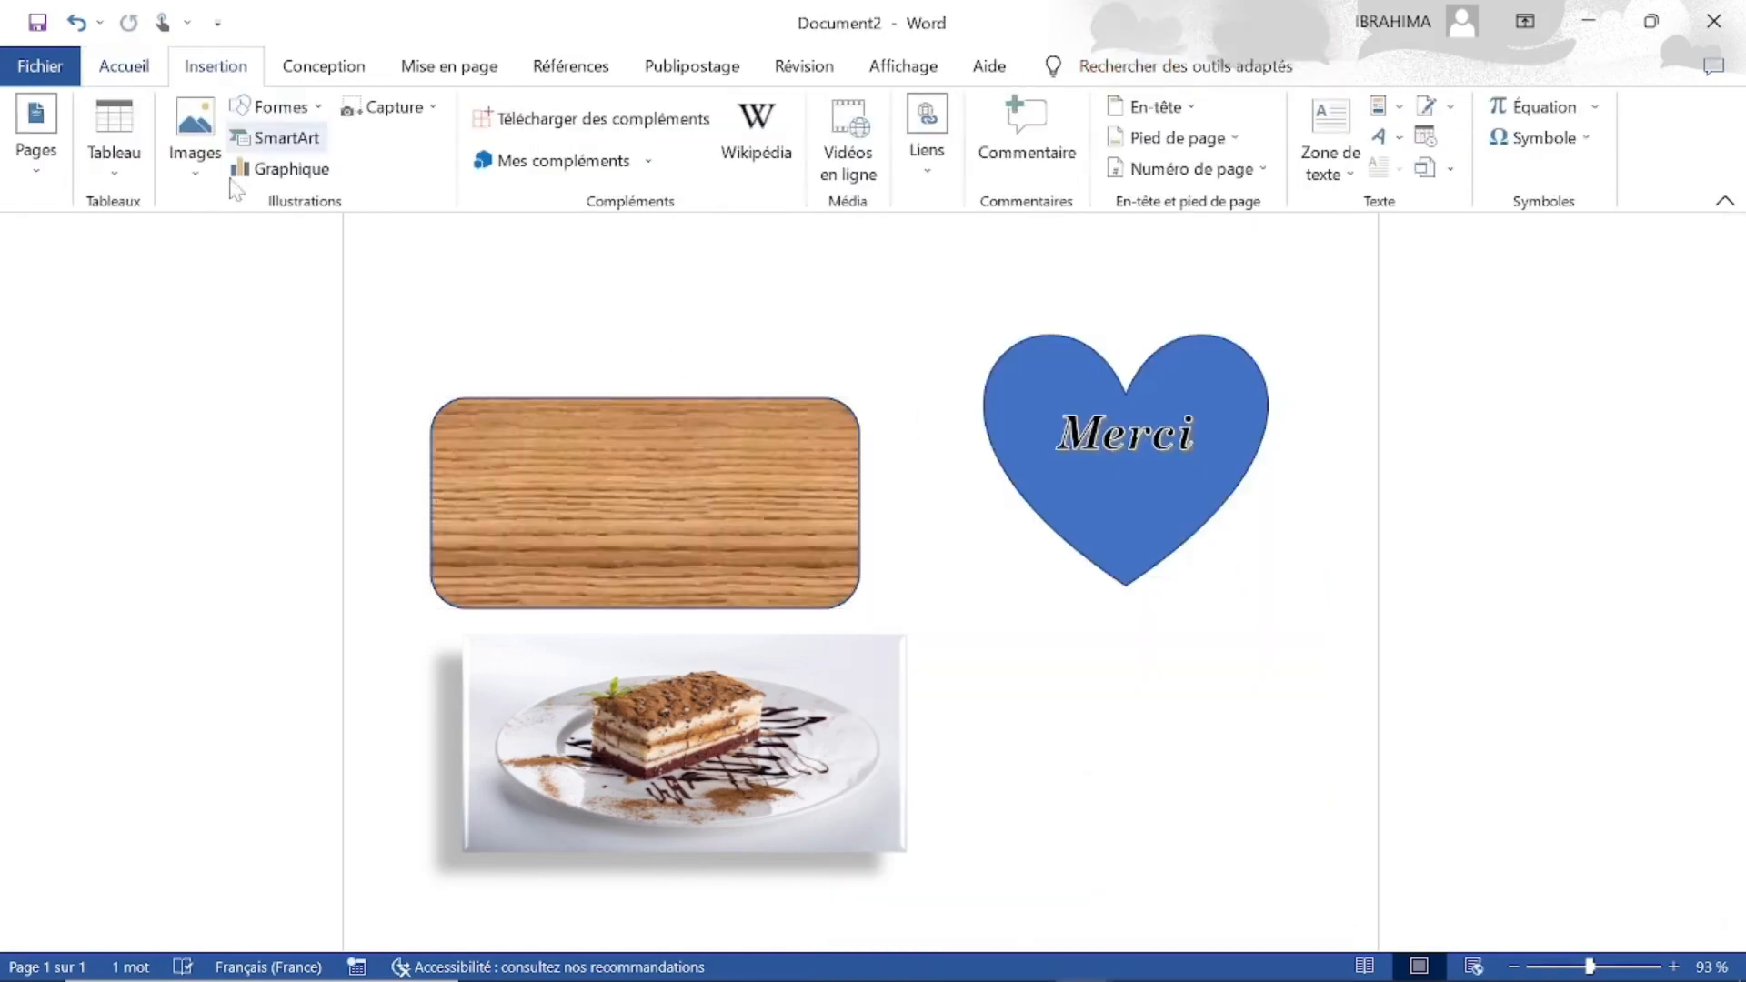
click(309, 105)
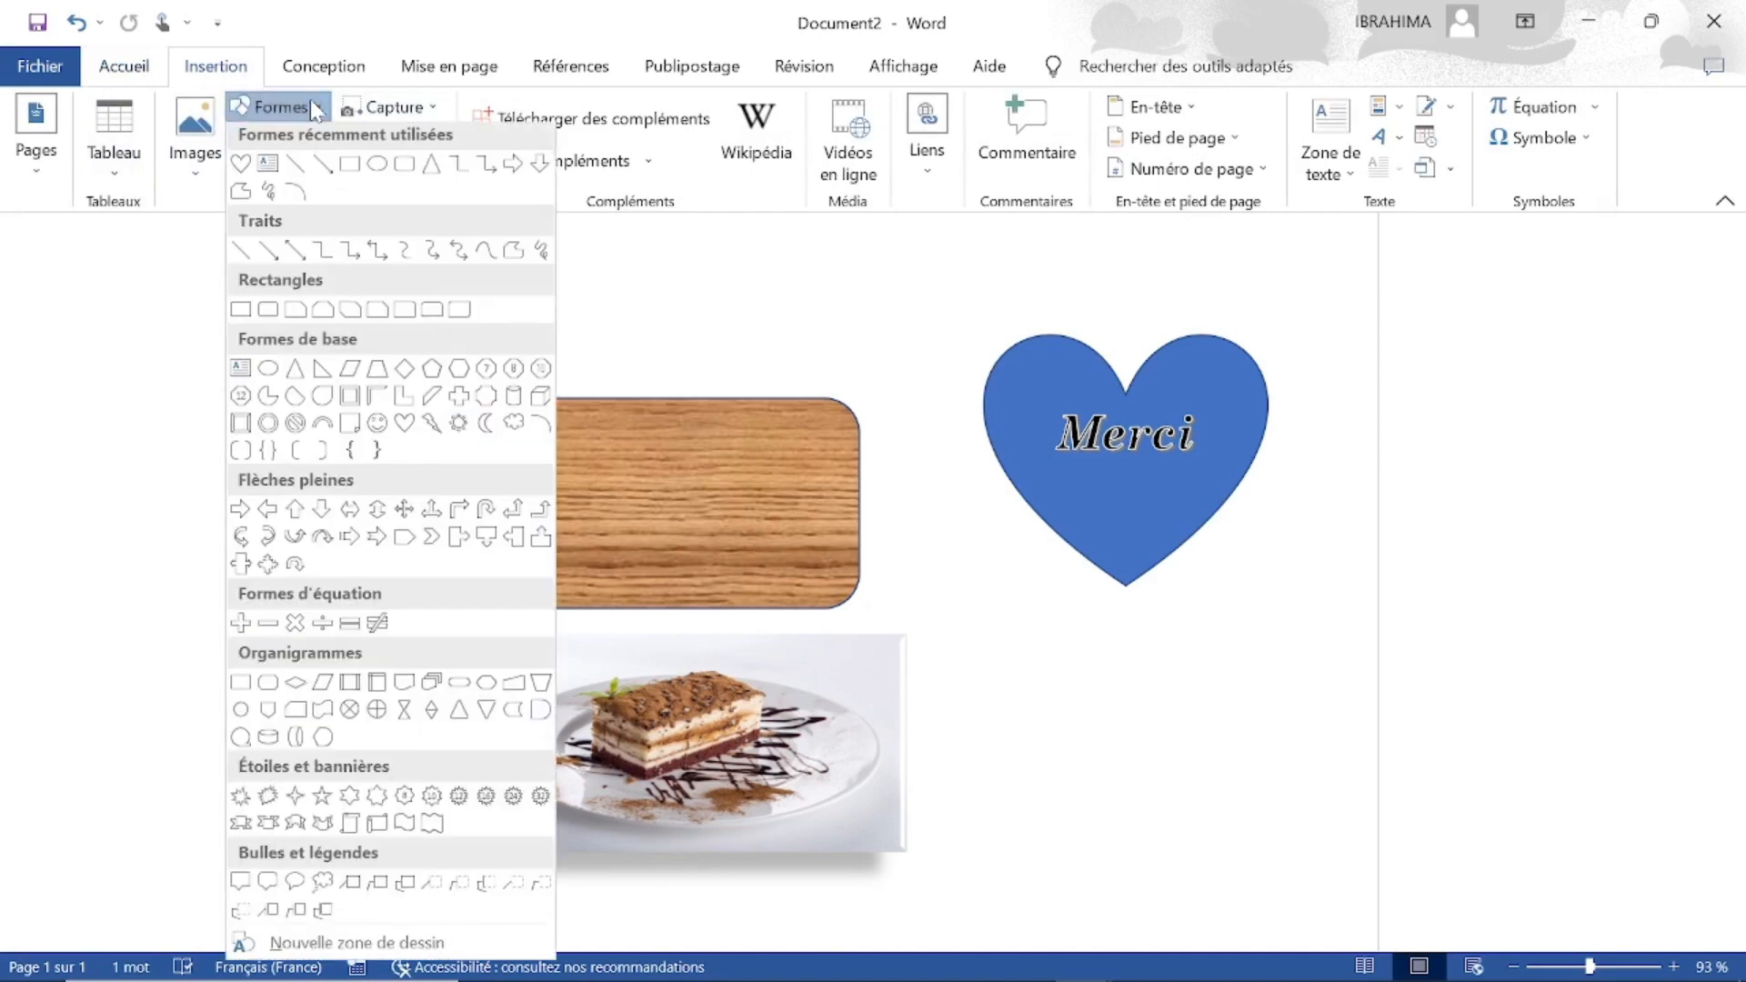
click(377, 542)
drag(1063, 672, 1341, 810)
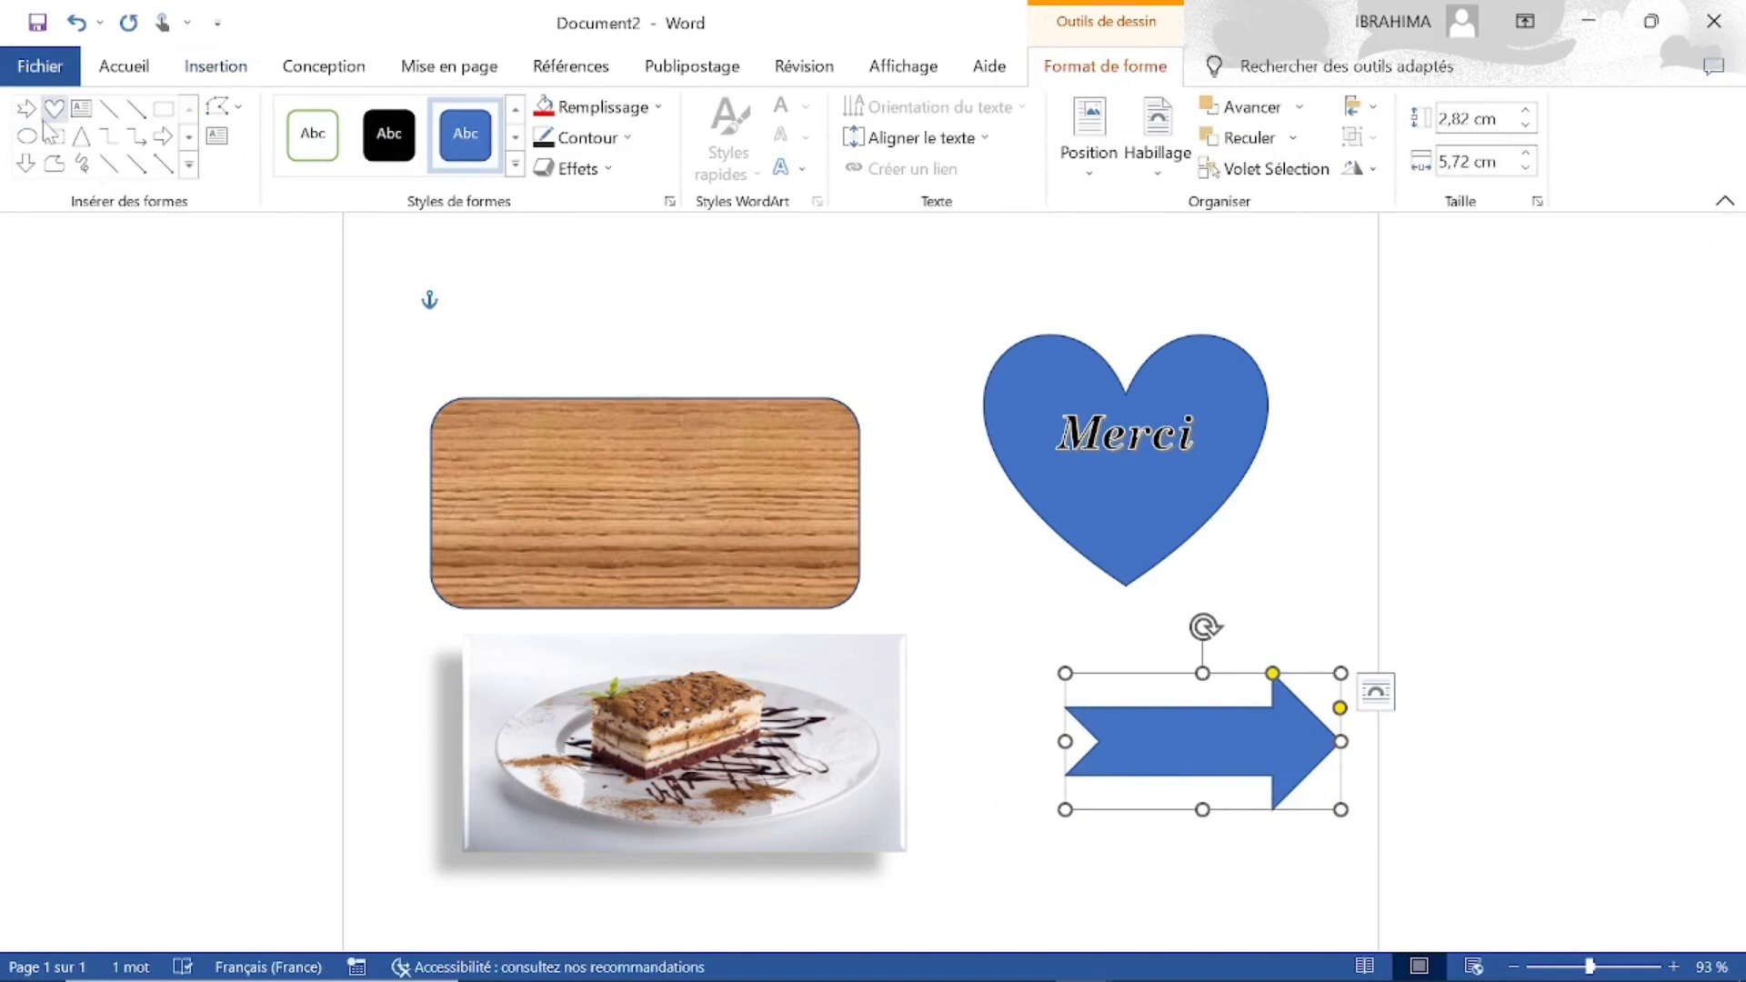
Step: Open the full gallery of shapes for inserting another shape
click(189, 165)
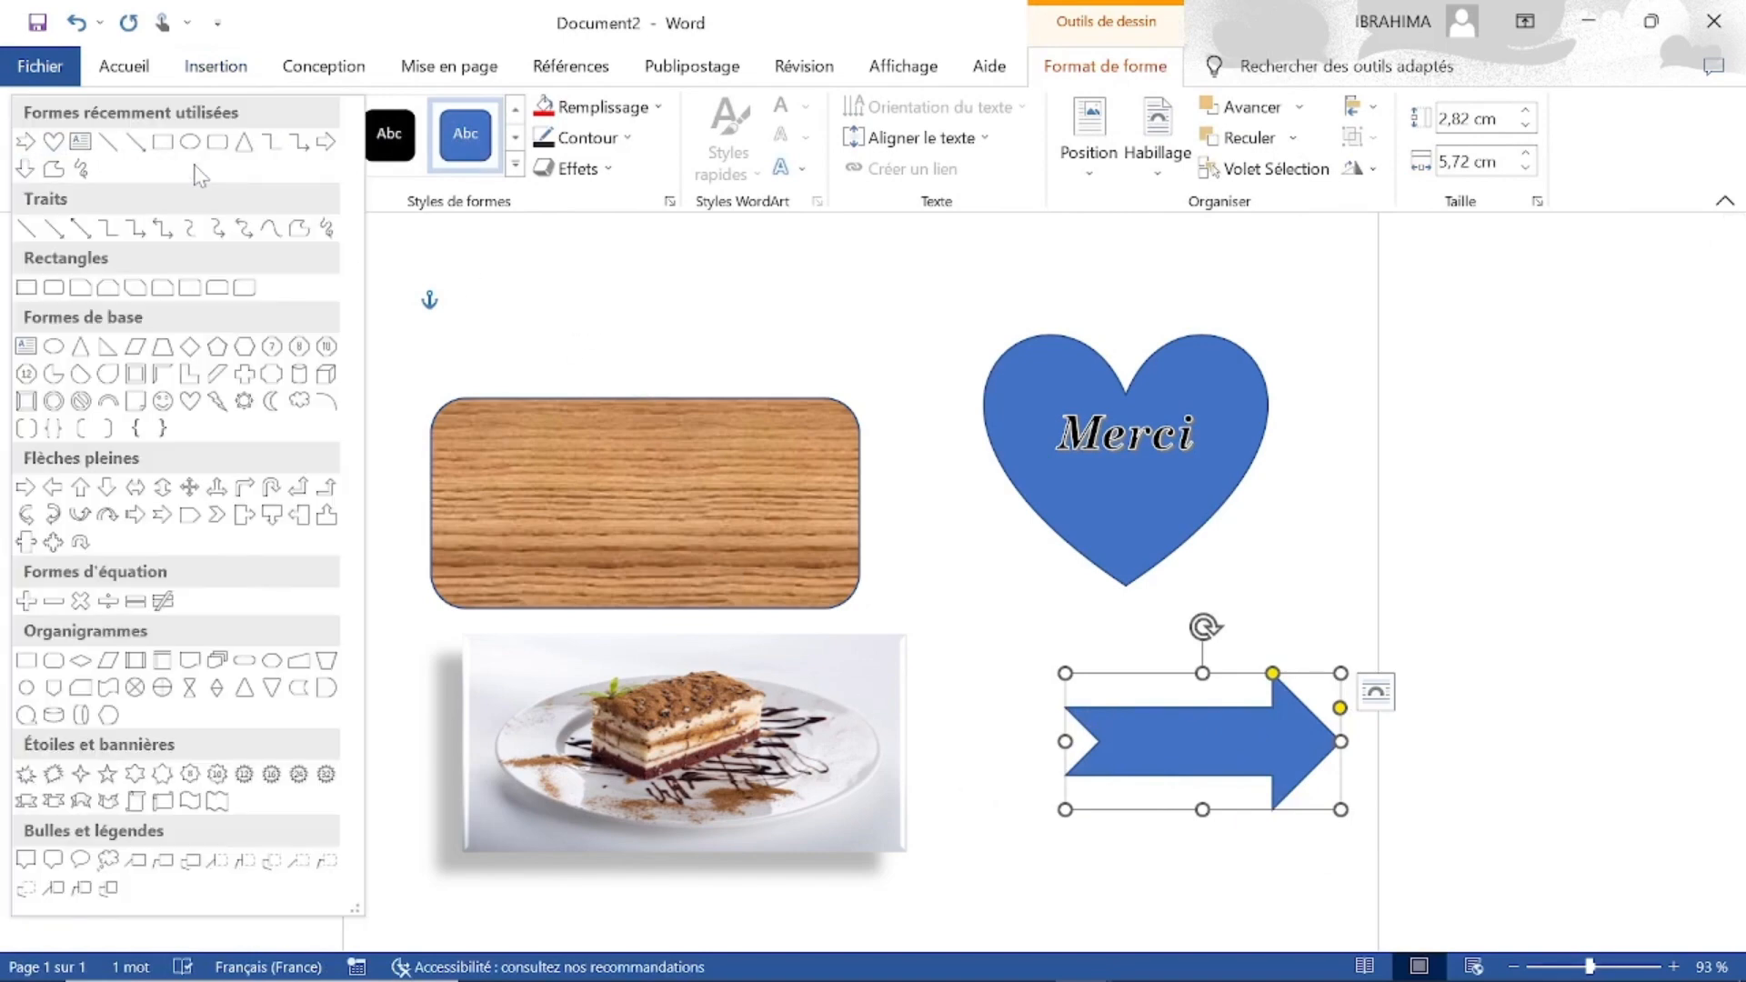